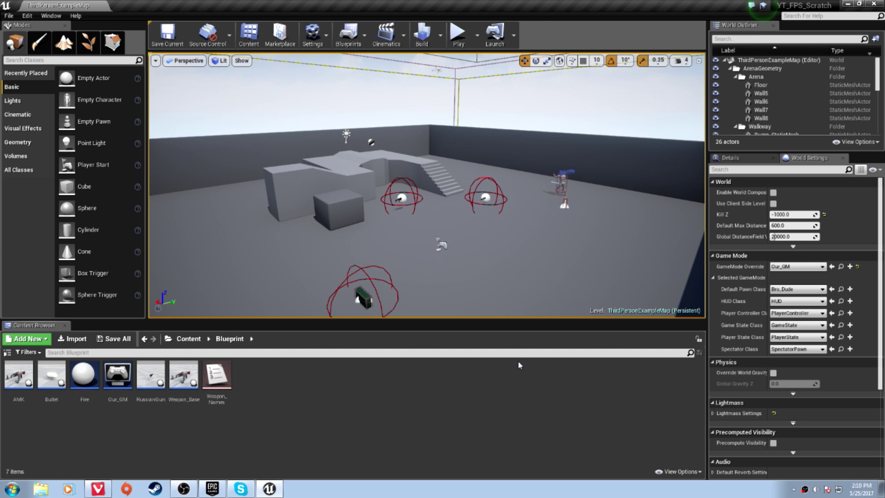
Play-test the level: pick up the rifle, empty the magazine, reload, fire again, then stop
{"action": "left_click", "coordinate": [458, 34]}
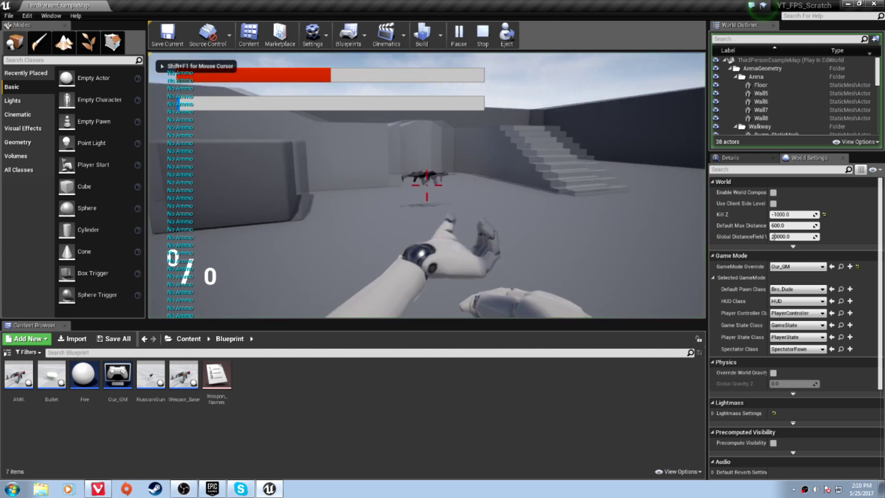
{"action": "key", "text": "w"}
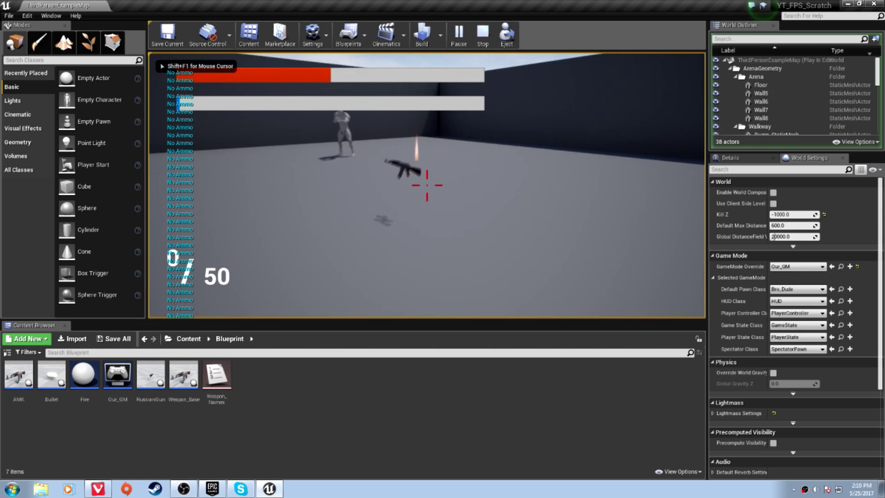
{"action": "key", "text": "w"}
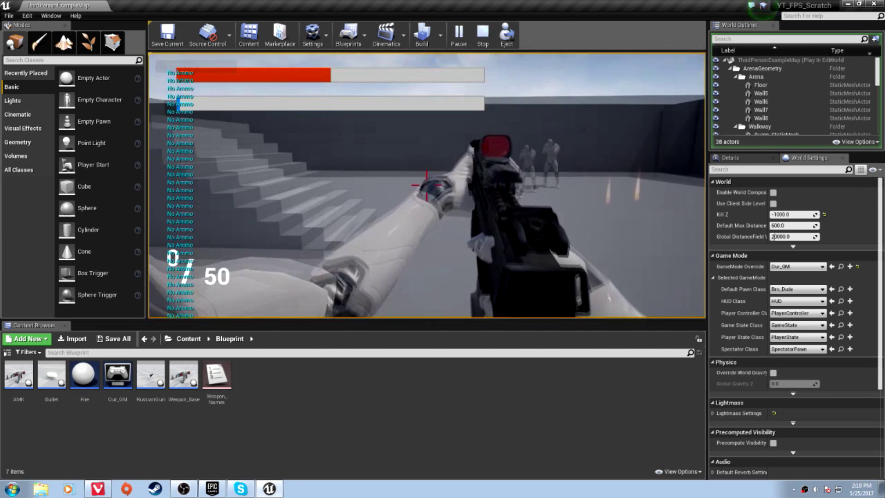
{"action": "key", "text": "2"}
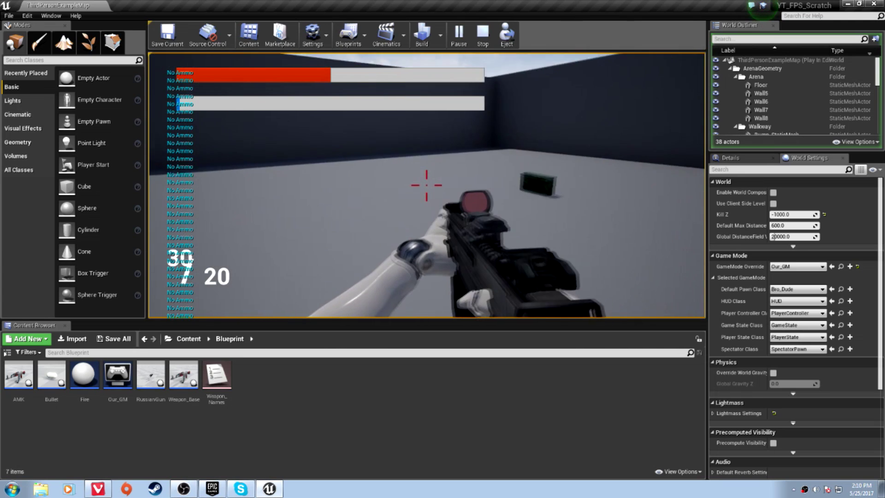
{"action": "left_click_drag", "start_coordinate": [427, 186], "coordinate": [427, 185]}
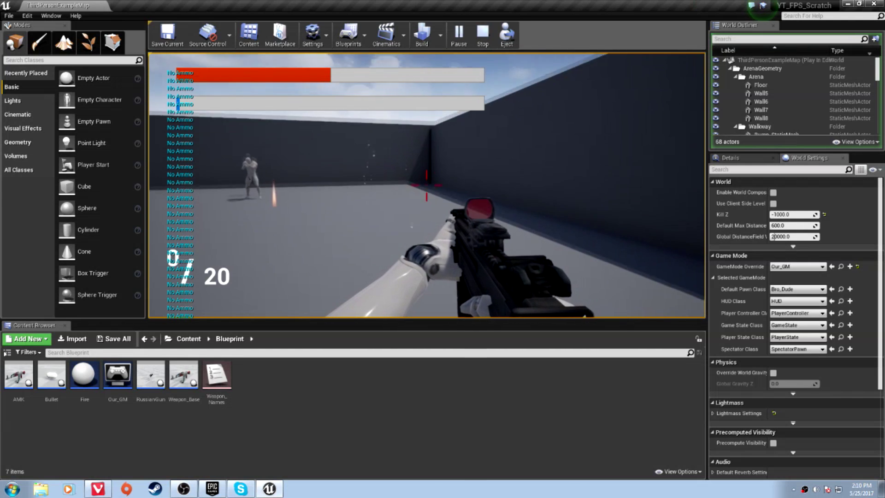
{"action": "key", "text": "r"}
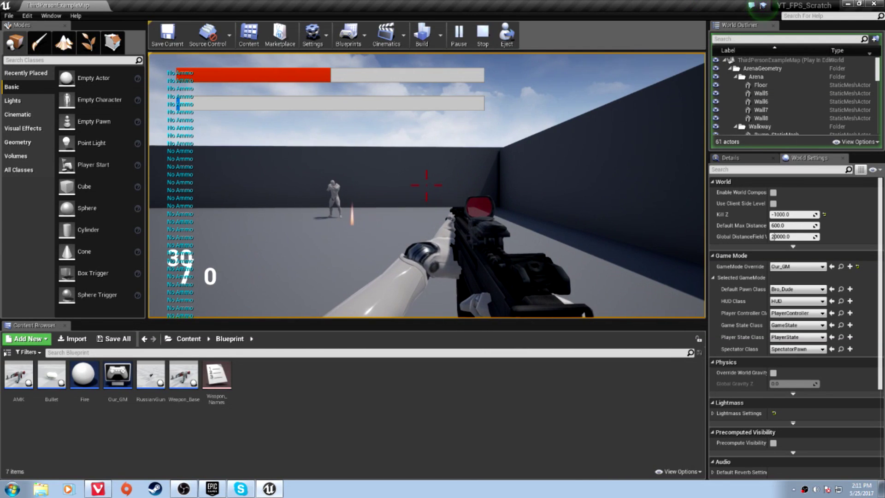
{"action": "left_click", "coordinate": [425, 185]}
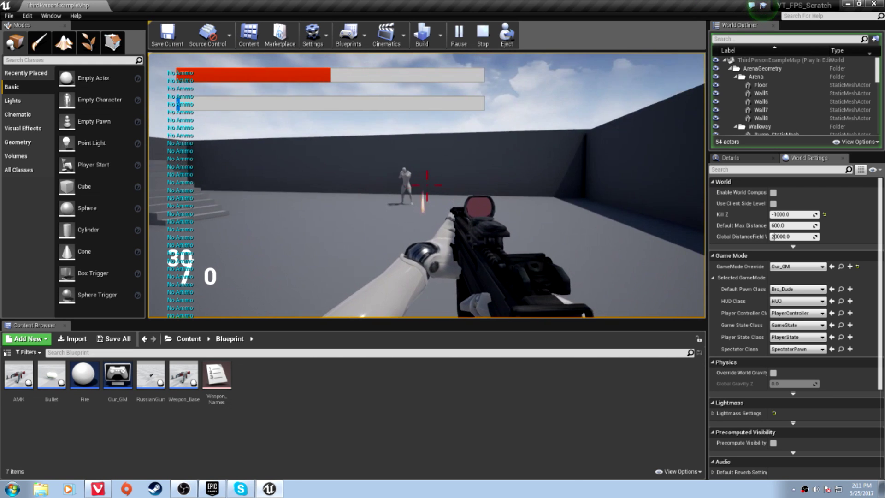
{"action": "left_click", "coordinate": [425, 186]}
{"action": "left_click", "coordinate": [426, 186]}
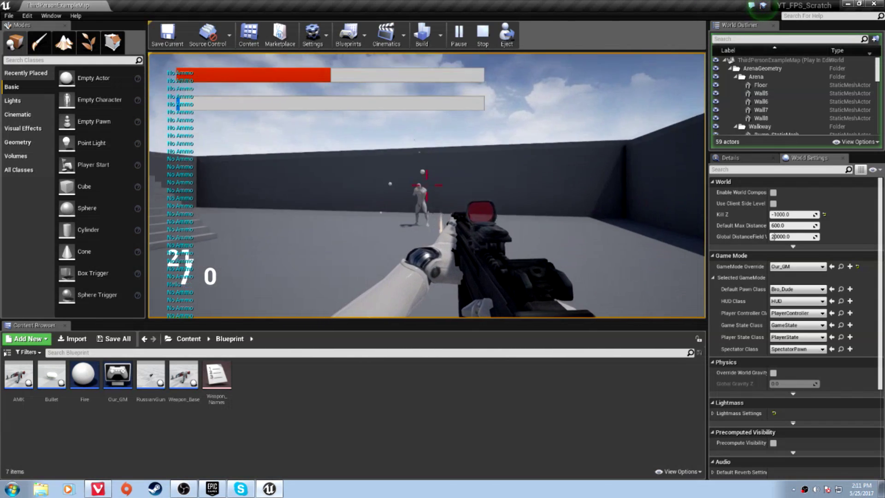
{"action": "left_click", "coordinate": [425, 186]}
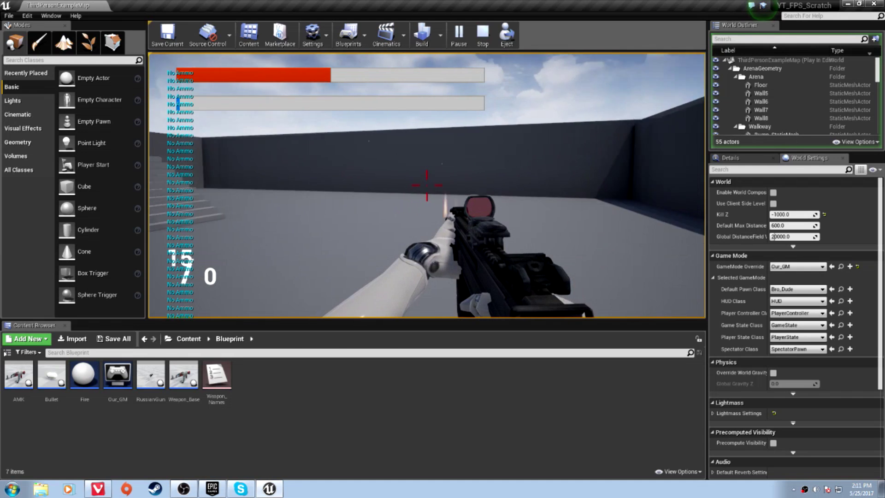
{"action": "key", "text": "Escape"}
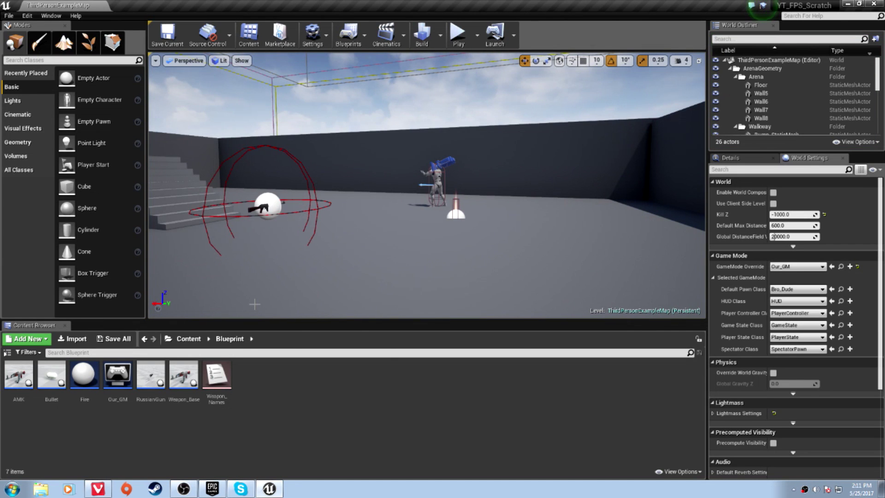
Open Weapon_Base, inspect the Has Enough Ammo collapsed graph, then delete that node
{"action": "double_click", "coordinate": [194, 379]}
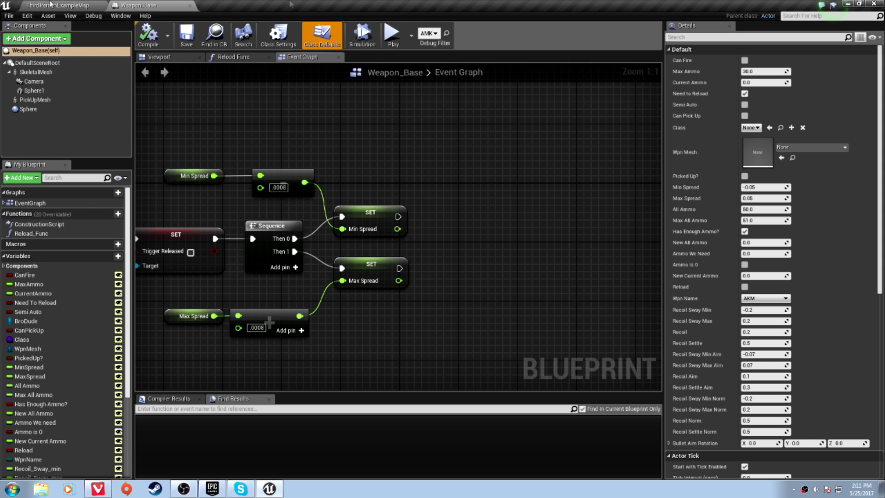
{"action": "scroll", "coordinate": [304, 128], "scroll_direction": "down", "scroll_amount": 8}
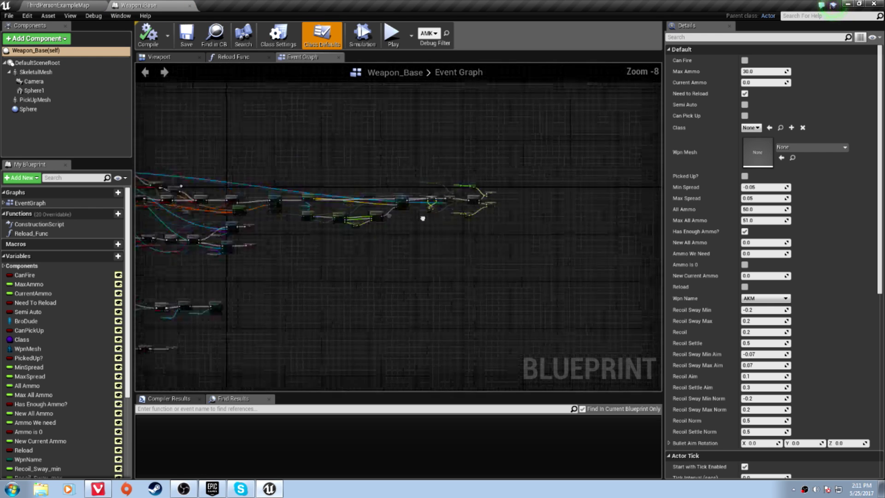
{"action": "right_click_drag", "start_coordinate": [304, 128], "coordinate": [636, 225]}
{"action": "scroll", "coordinate": [276, 263], "scroll_direction": "up", "scroll_amount": 3}
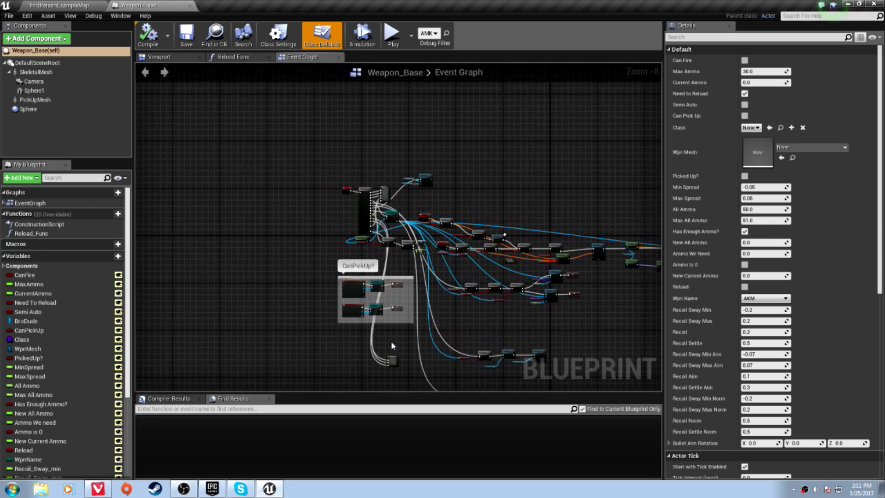
{"action": "right_click_drag", "start_coordinate": [332, 304], "coordinate": [388, 344]}
{"action": "scroll", "coordinate": [388, 343], "scroll_direction": "up", "scroll_amount": 6}
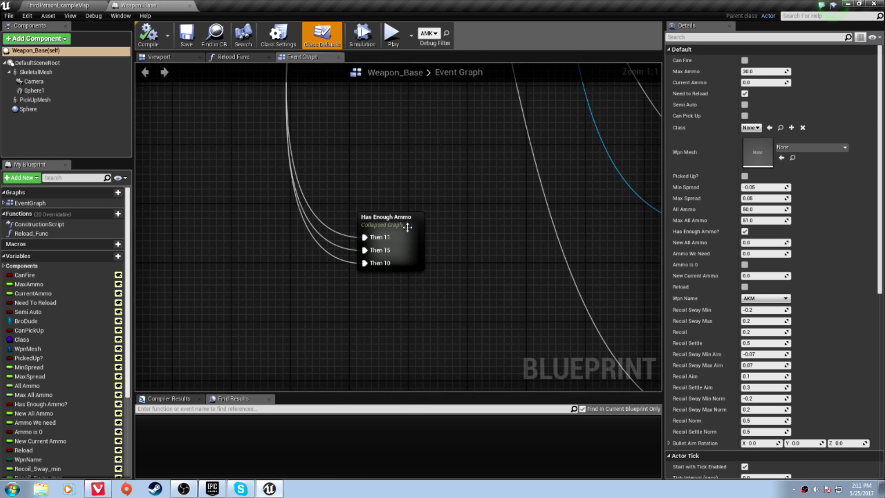
{"action": "double_click", "coordinate": [407, 229]}
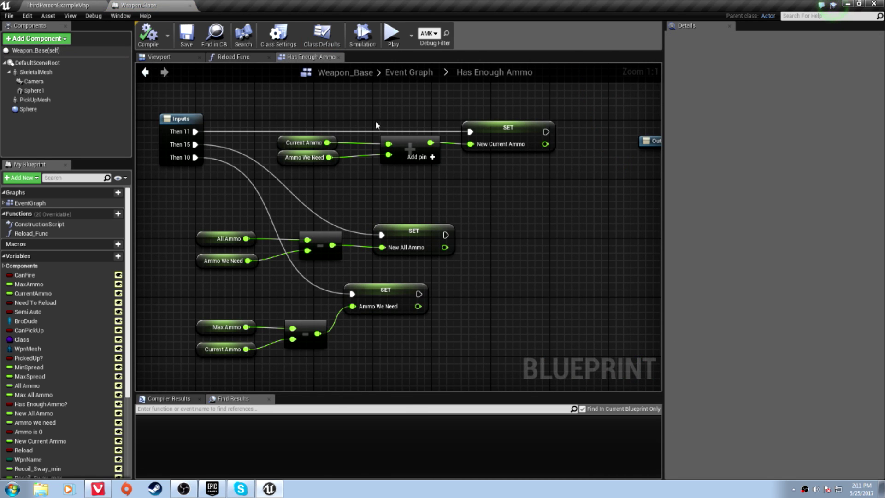
{"action": "left_click", "coordinate": [414, 74]}
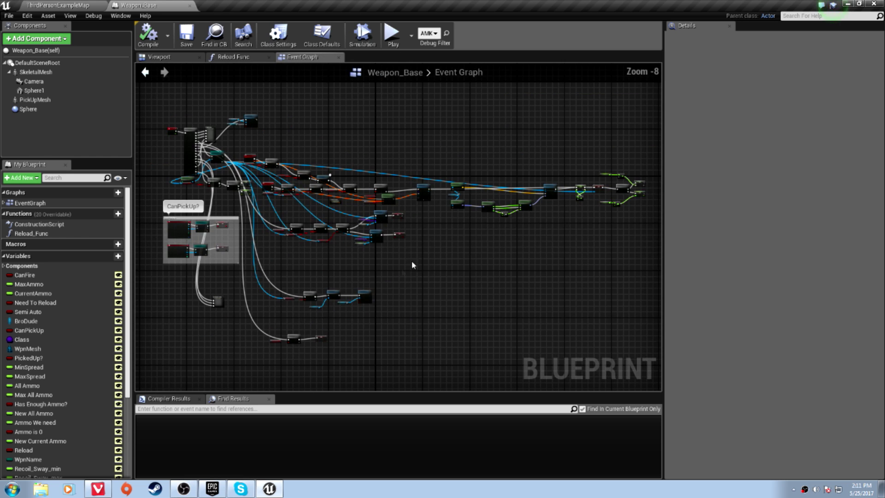
{"action": "scroll", "coordinate": [297, 339], "scroll_direction": "up", "scroll_amount": 8}
{"action": "left_click", "coordinate": [363, 291]}
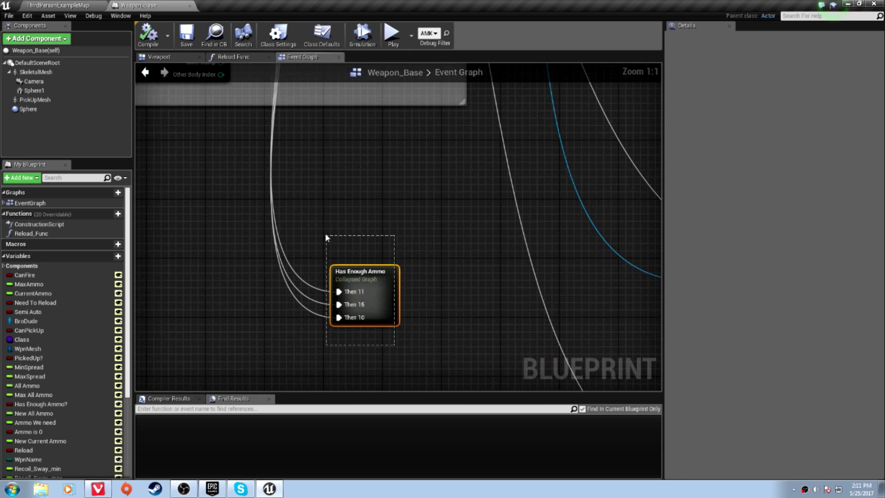
{"action": "key", "text": "Delete"}
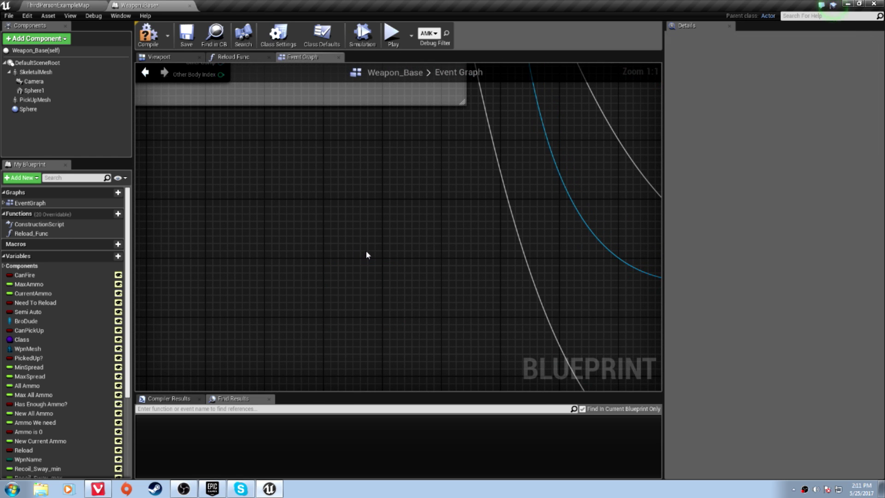
{"action": "scroll", "coordinate": [381, 243], "scroll_direction": "down", "scroll_amount": 6}
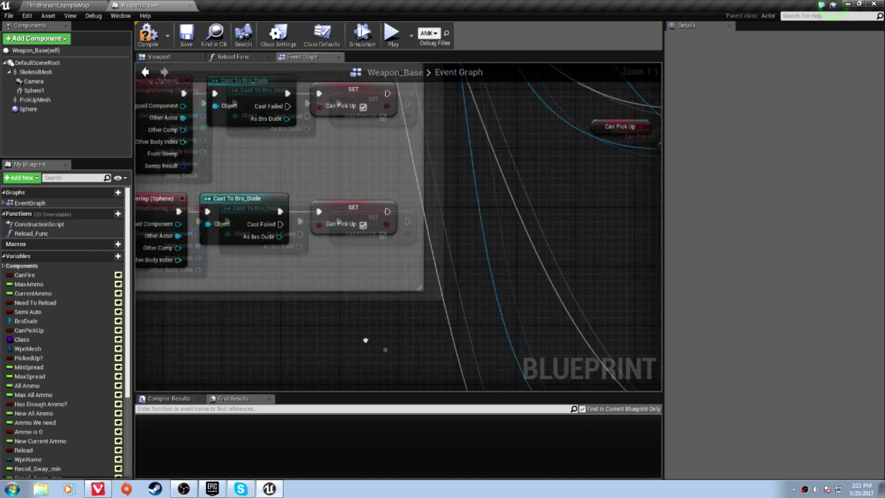
Open the Check Ammo collapsed graph and delete all its ammo-checking nodes
{"action": "right_click_drag", "start_coordinate": [387, 196], "coordinate": [369, 257]}
{"action": "scroll", "coordinate": [369, 256], "scroll_direction": "up", "scroll_amount": 2}
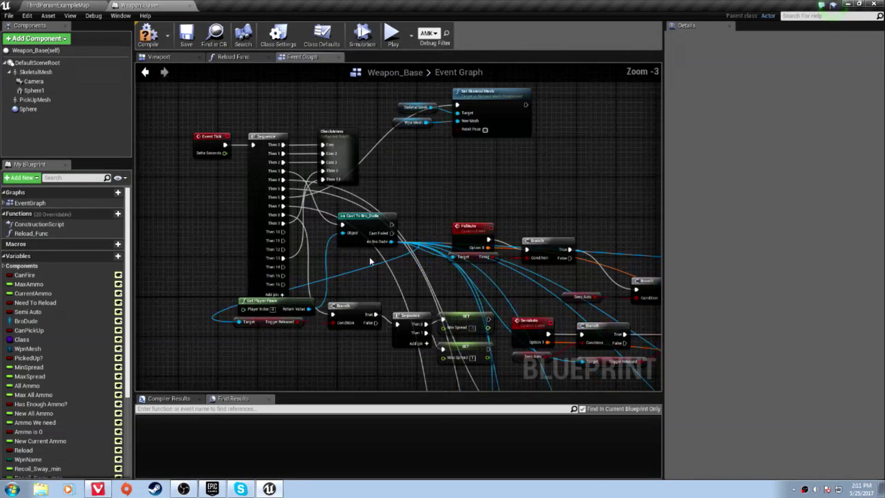
{"action": "scroll", "coordinate": [369, 274], "scroll_direction": "up", "scroll_amount": 3}
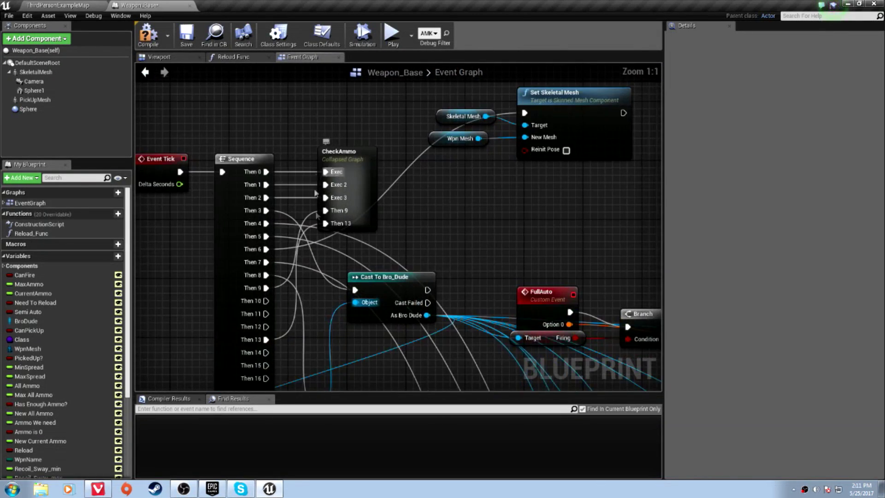
{"action": "double_click", "coordinate": [366, 169]}
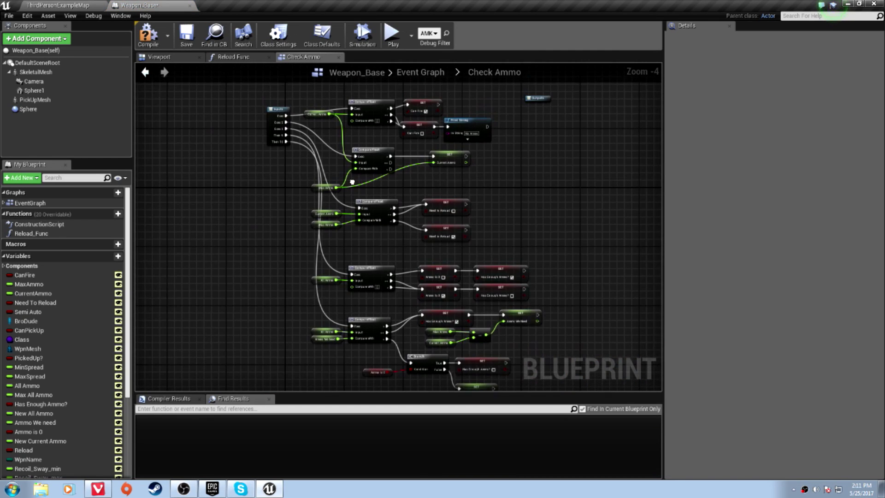
{"action": "right_click_drag", "start_coordinate": [355, 178], "coordinate": [349, 207]}
{"action": "scroll", "coordinate": [359, 232], "scroll_direction": "down", "scroll_amount": 3}
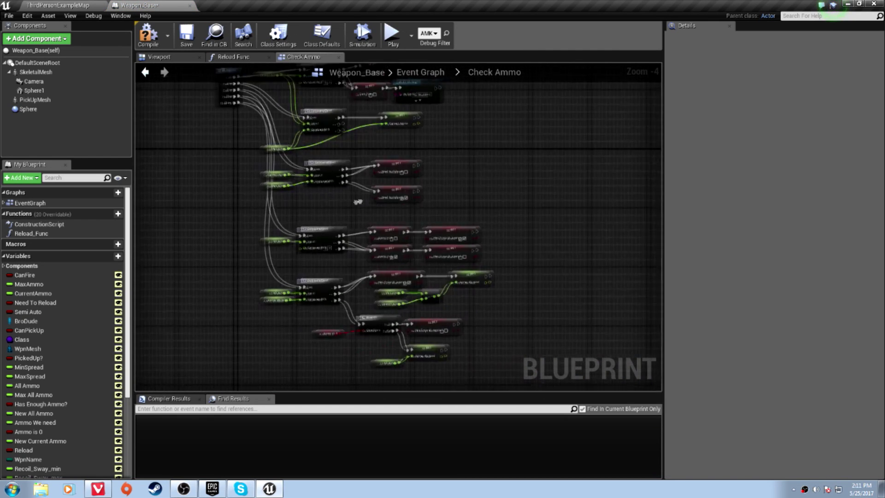
{"action": "scroll", "coordinate": [351, 209], "scroll_direction": "up", "scroll_amount": 1}
{"action": "scroll", "coordinate": [350, 210], "scroll_direction": "up", "scroll_amount": 1}
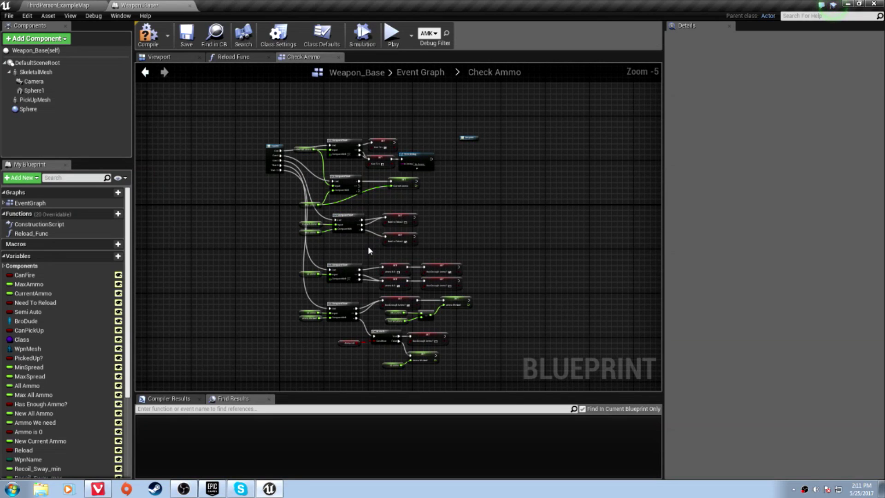
{"action": "left_click_drag", "start_coordinate": [284, 118], "coordinate": [447, 372]}
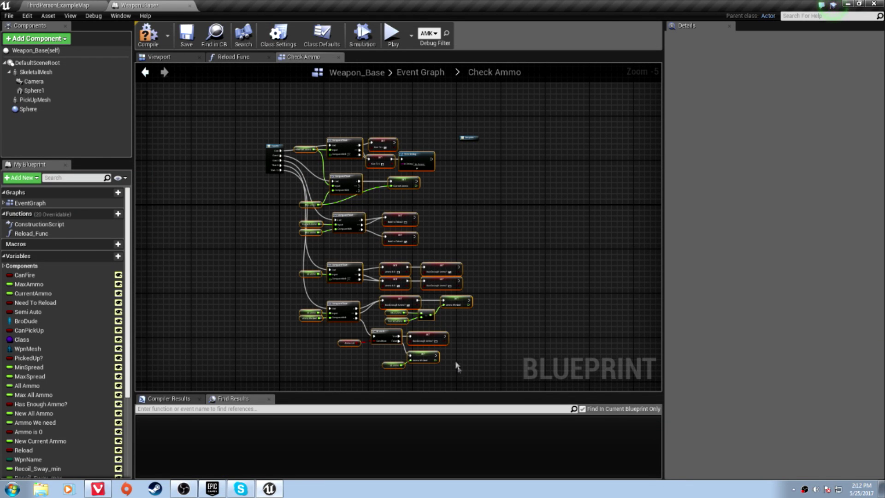
{"action": "key", "text": "Delete"}
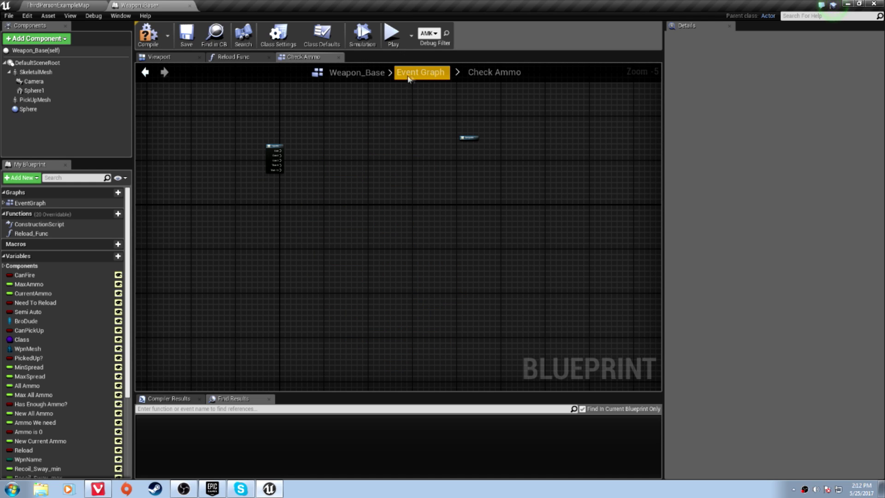
Remove the unneeded exec pins from the Inputs node so only Then 13 remains
{"action": "left_click", "coordinate": [277, 159]}
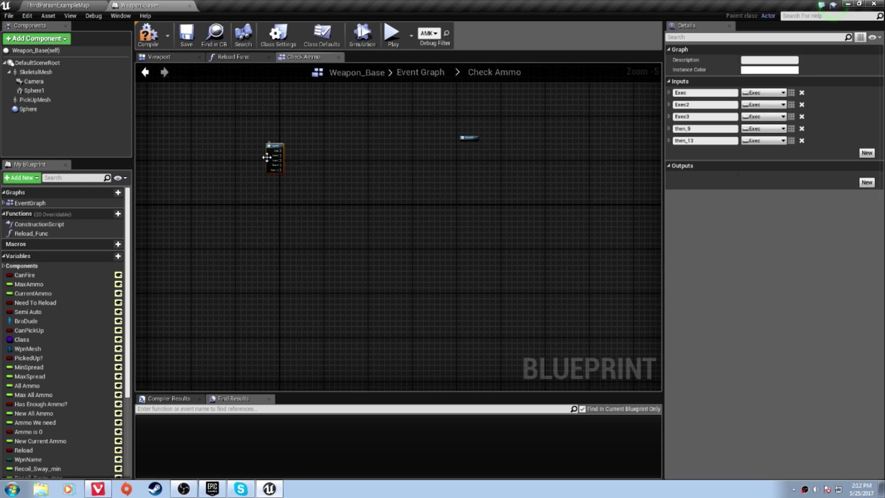
{"action": "left_click", "coordinate": [801, 92]}
{"action": "left_click", "coordinate": [801, 92]}
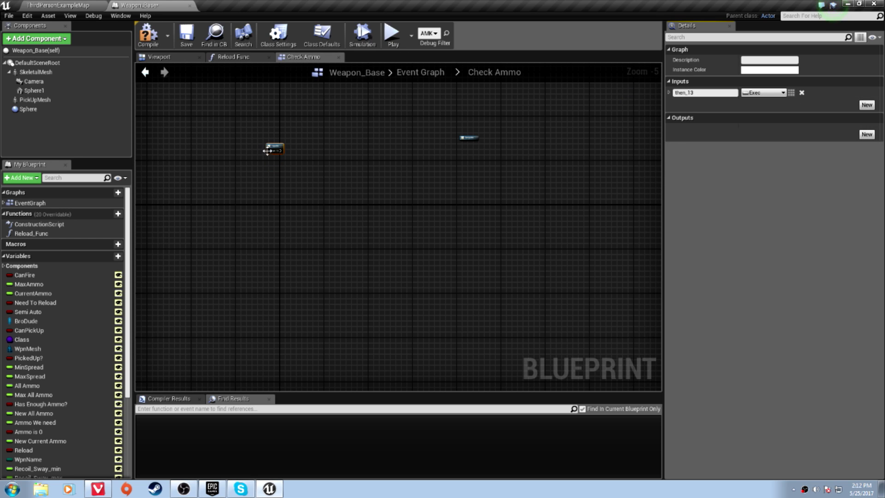
{"action": "scroll", "coordinate": [281, 160], "scroll_direction": "up", "scroll_amount": 5}
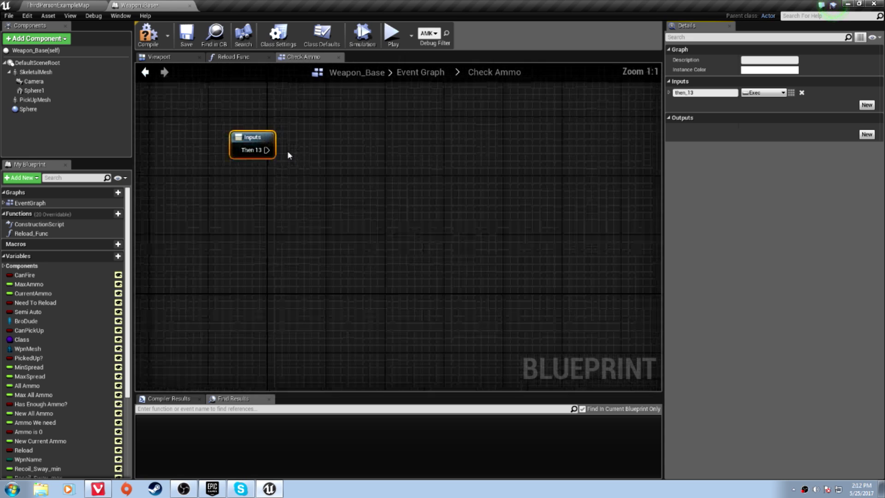
Add a Branch after Then 13 with a float <= float node feeding its Condition
{"action": "right_click_drag", "start_coordinate": [288, 147], "coordinate": [272, 222]}
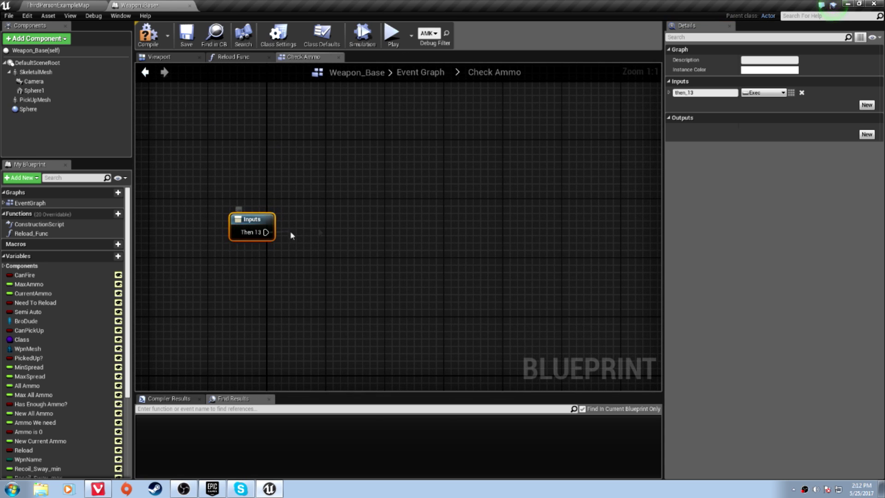
{"action": "left_click_drag", "start_coordinate": [265, 232], "coordinate": [342, 226]}
{"action": "type", "text": "branc"}
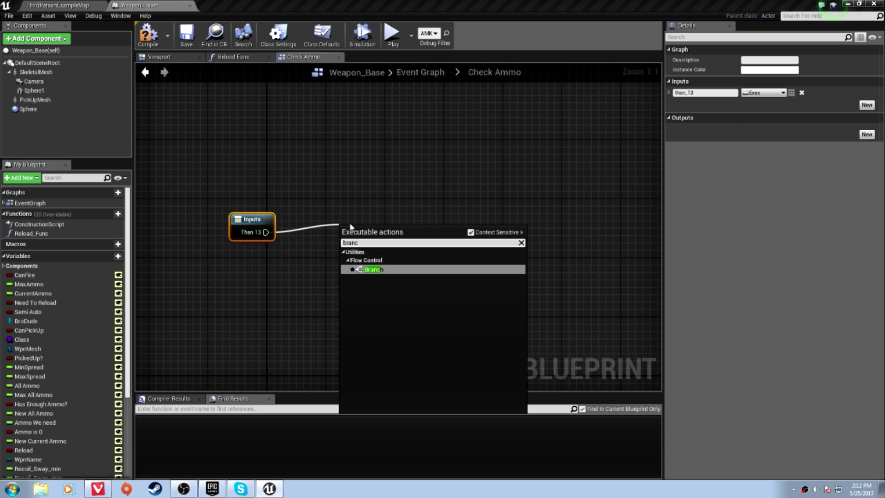
{"action": "key", "text": "Return"}
{"action": "mouse_move", "coordinate": [377, 235]}
{"action": "left_mouse_down"}
{"action": "mouse_move", "coordinate": [390, 220]}
{"action": "mouse_move", "coordinate": [405, 227]}
{"action": "left_mouse_up"}
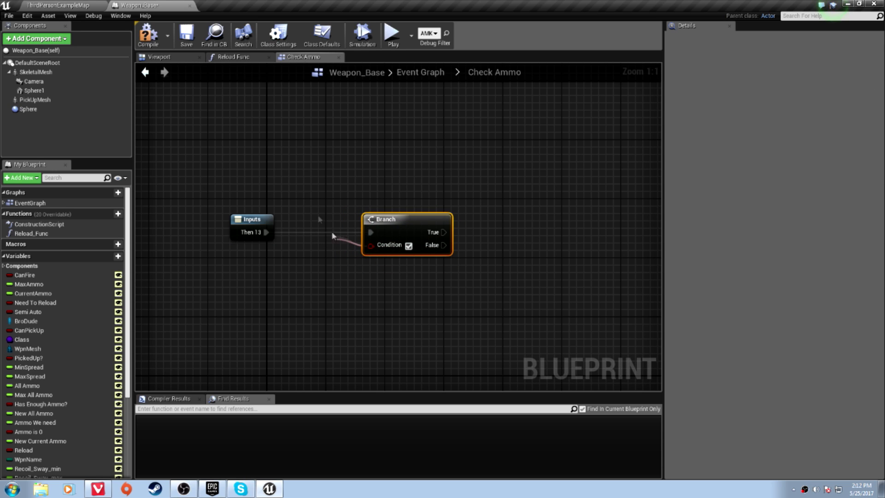
{"action": "left_click_drag", "start_coordinate": [372, 244], "coordinate": [290, 197]}
{"action": "type", "text": "<"}
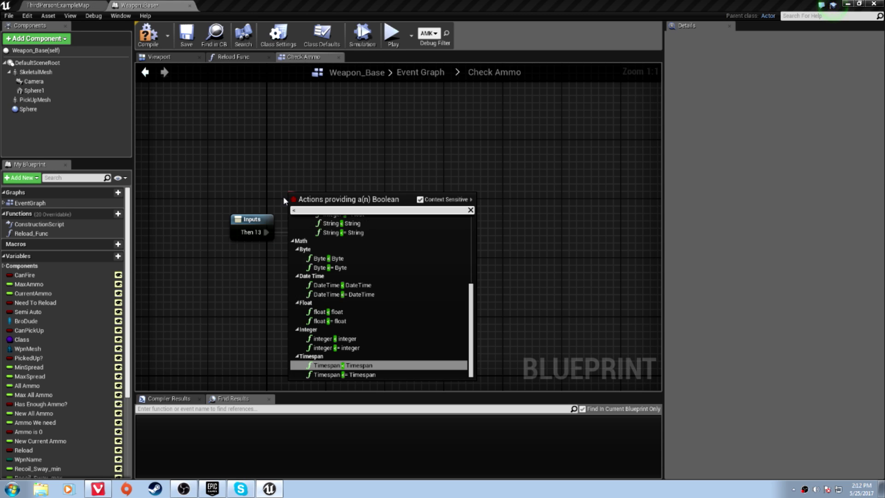
{"action": "type", "text": "="}
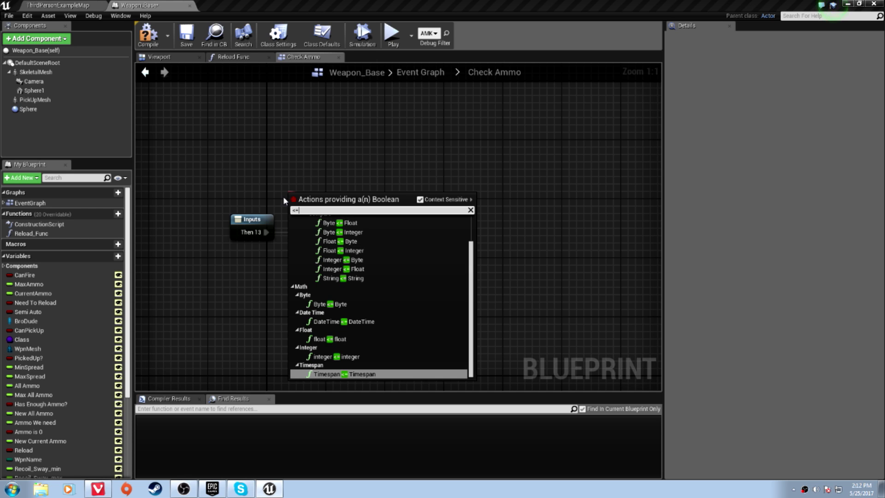
{"action": "scroll", "coordinate": [360, 304], "scroll_direction": "up", "scroll_amount": 3}
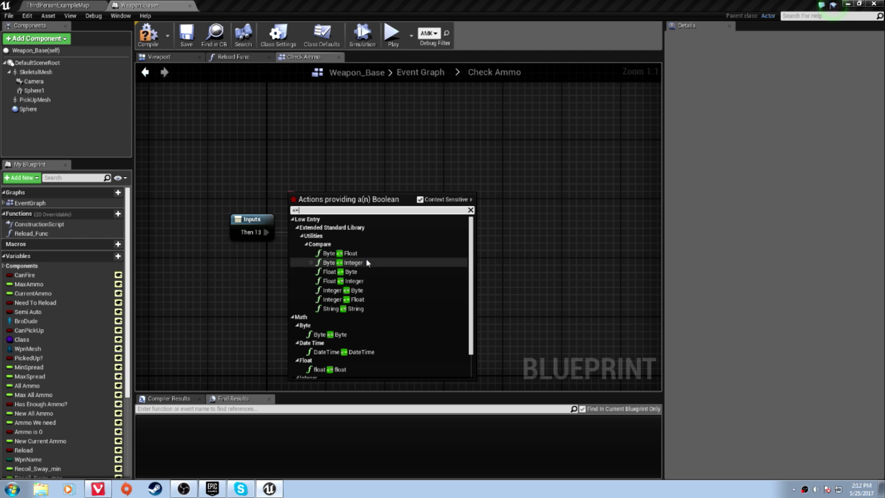
{"action": "scroll", "coordinate": [367, 298], "scroll_direction": "down", "scroll_amount": 3}
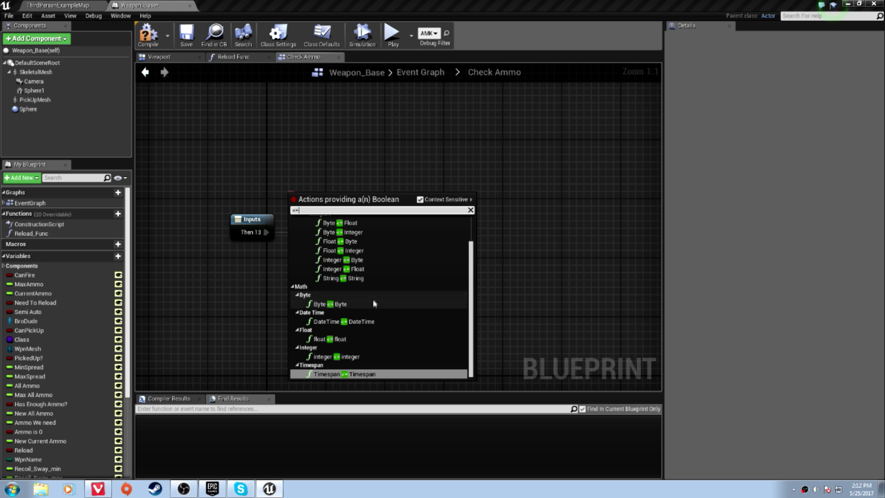
{"action": "left_click", "coordinate": [329, 339]}
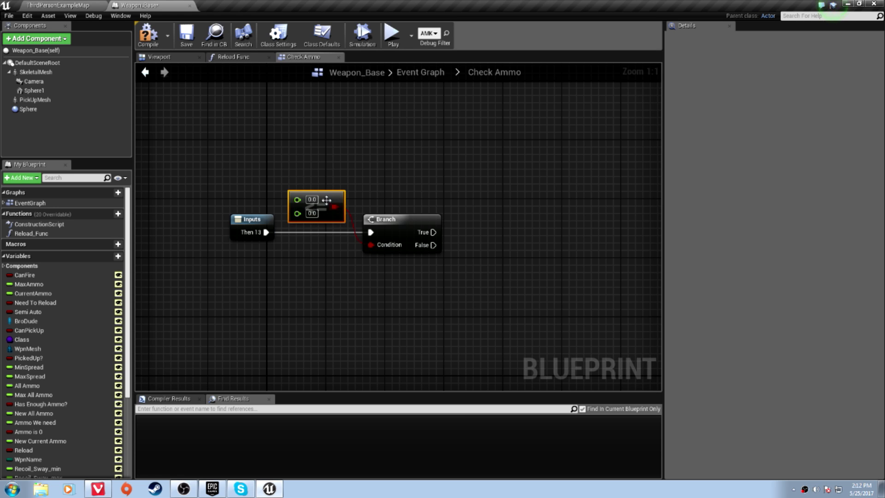
{"action": "left_click_drag", "start_coordinate": [327, 208], "coordinate": [315, 188]}
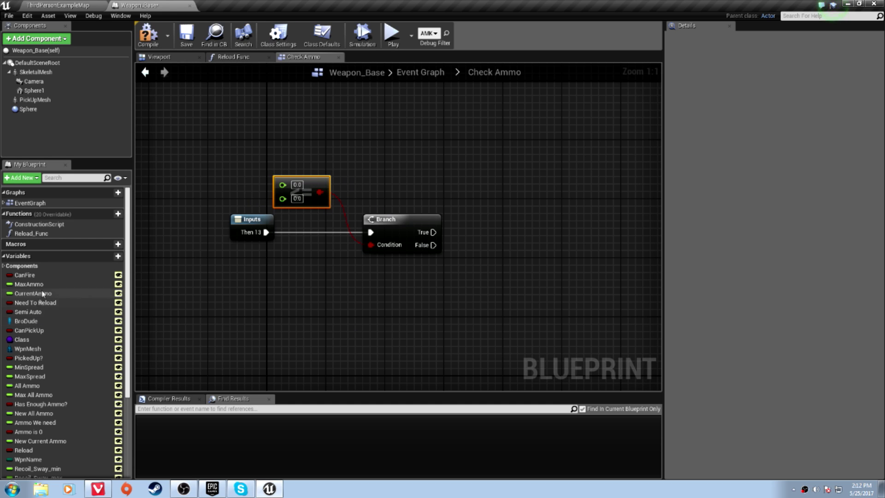
Wire Current Ammo into the comparison, set its limit to 29, and compile
{"action": "left_click", "coordinate": [62, 293]}
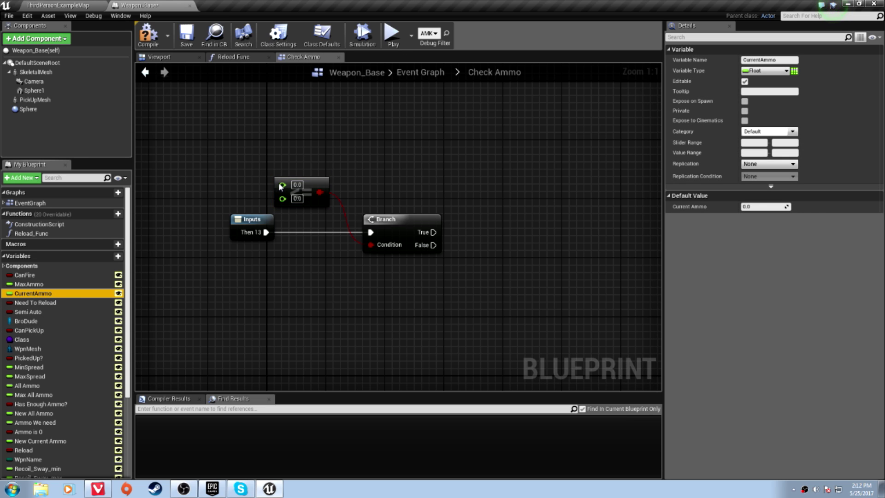
{"action": "left_click_drag", "start_coordinate": [282, 185], "coordinate": [281, 185]}
{"action": "left_click", "coordinate": [224, 188]}
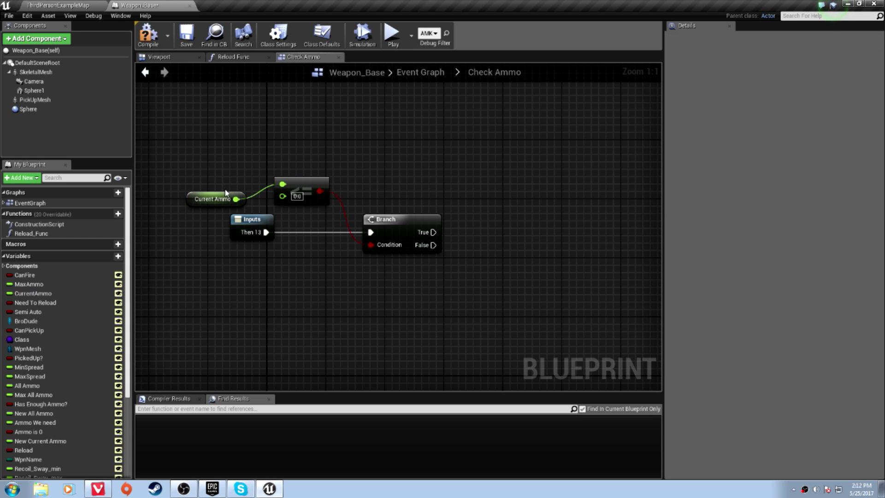
{"action": "left_click_drag", "start_coordinate": [225, 188], "coordinate": [262, 186]}
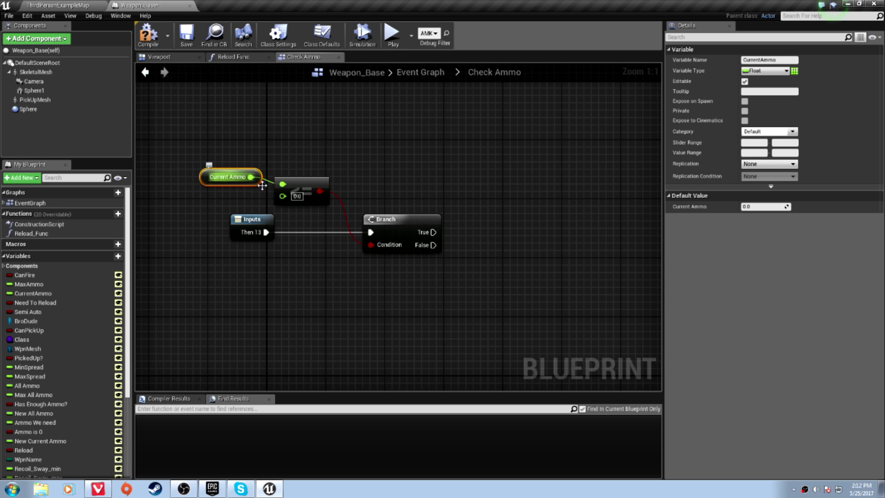
{"action": "left_click", "coordinate": [297, 197]}
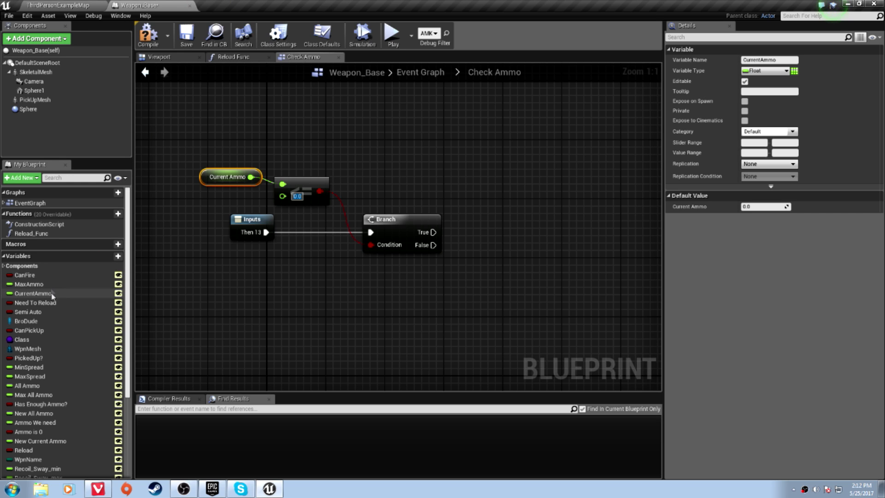
{"action": "left_click", "coordinate": [29, 284]}
{"action": "left_click", "coordinate": [32, 293]}
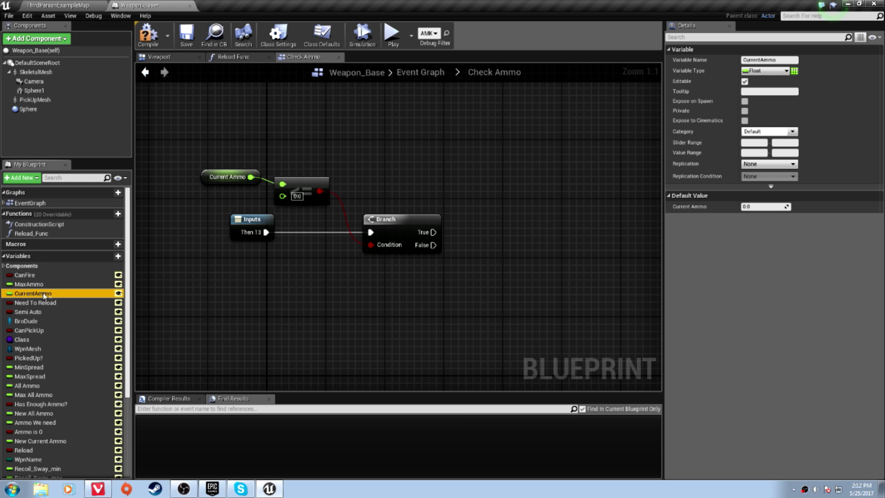
{"action": "left_click", "coordinate": [297, 197]}
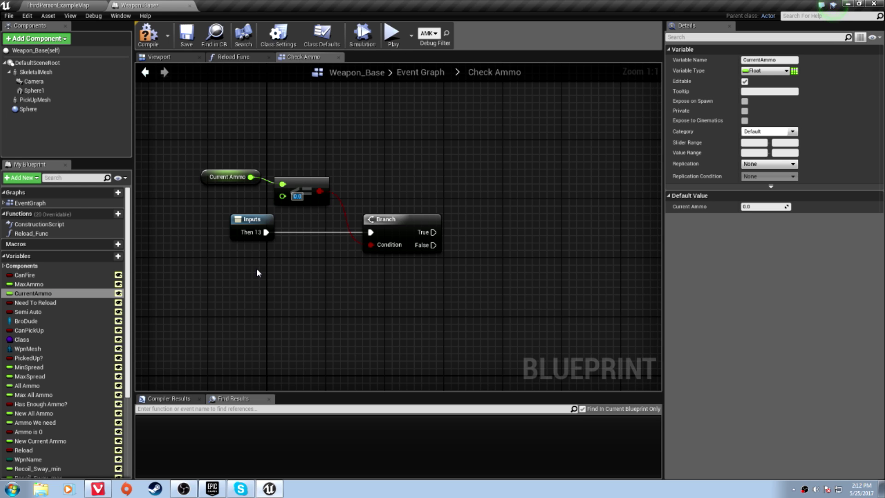
{"action": "type", "text": "29"}
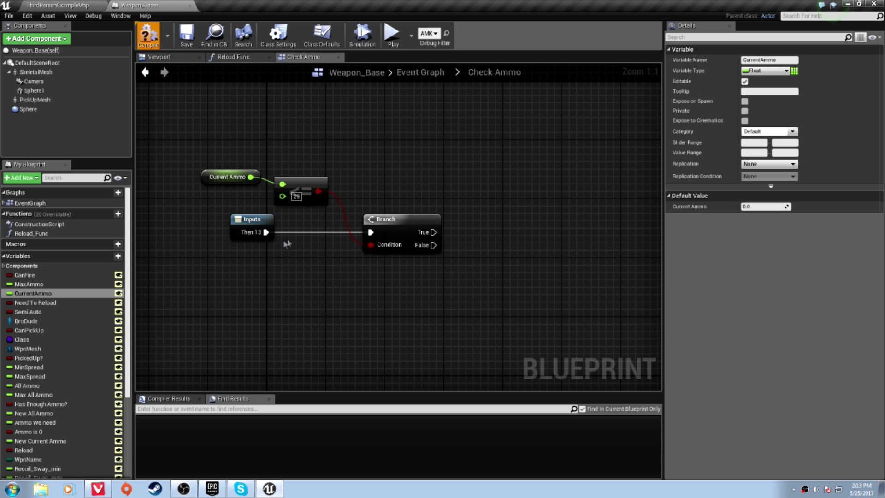
{"action": "key", "text": "F7"}
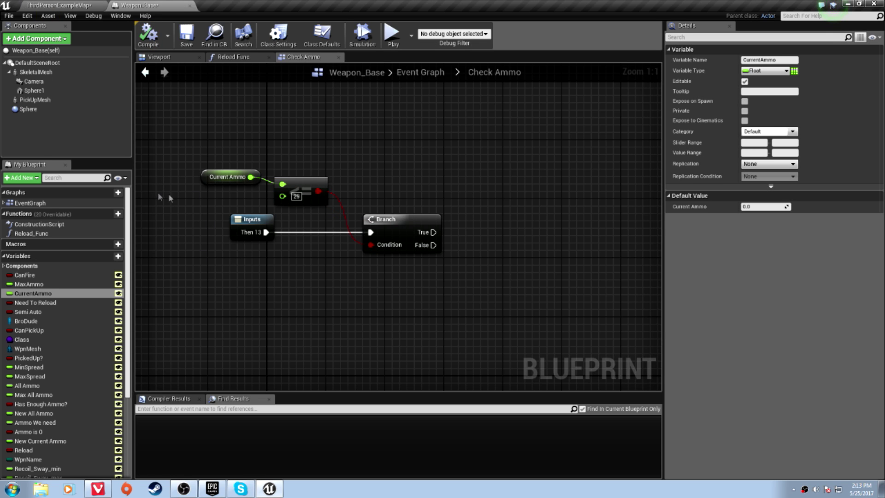
{"action": "left_click", "coordinate": [42, 284]}
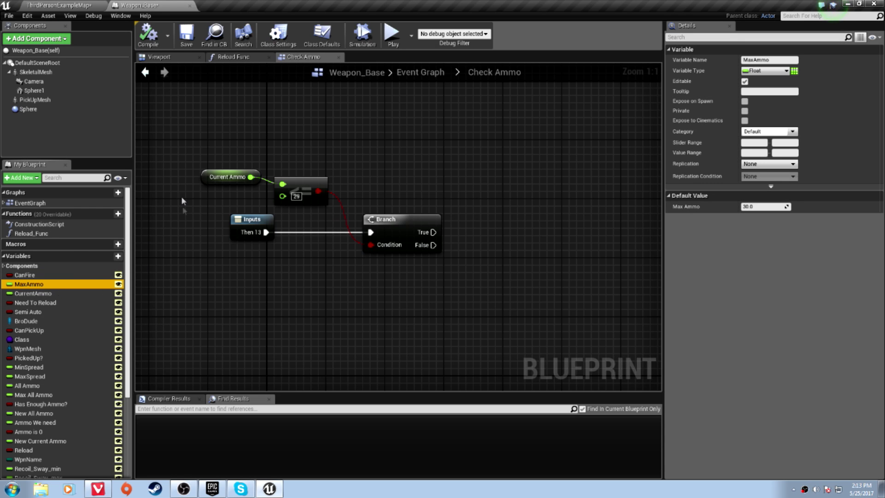
Feed a Max Ammo getter through a float subtract node into the comparison's lower pin
{"action": "right_click_drag", "start_coordinate": [182, 196], "coordinate": [242, 217]}
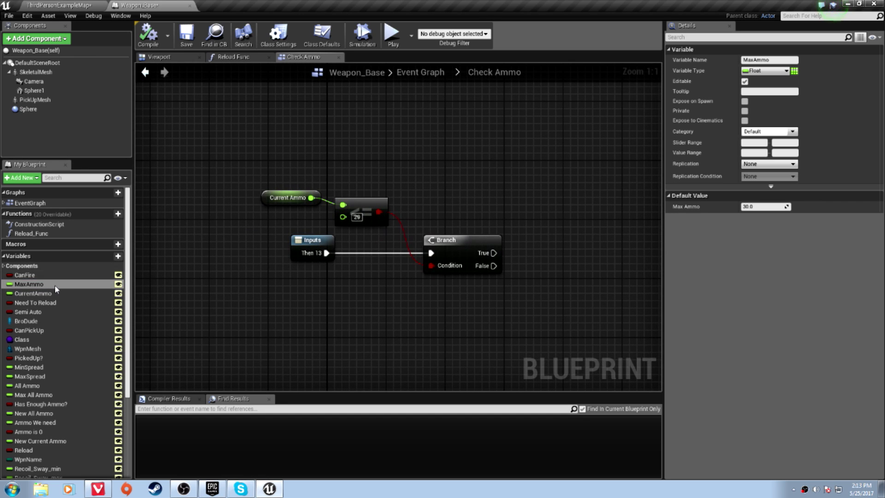
{"action": "mouse_move", "coordinate": [56, 288]}
{"action": "left_mouse_down", "text": "ctrl"}
{"action": "mouse_move", "coordinate": [187, 227]}
{"action": "mouse_move", "coordinate": [246, 228]}
{"action": "left_mouse_up", "text": "ctrl"}
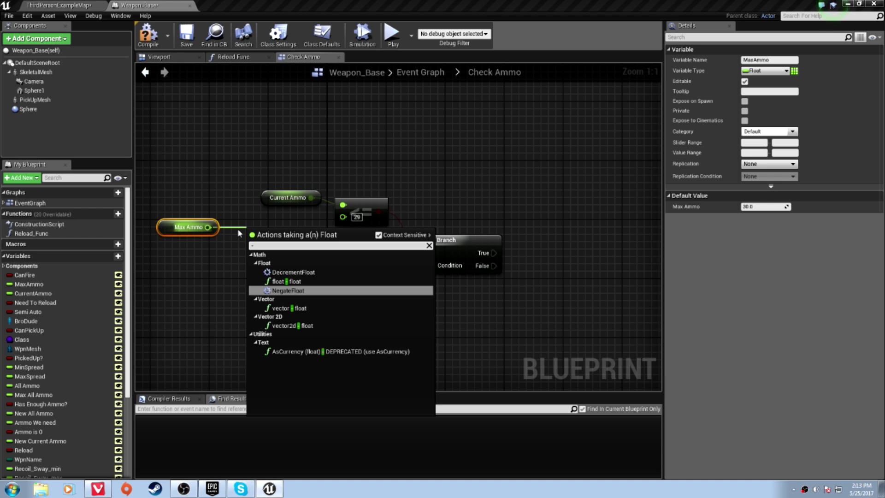
{"action": "left_click", "coordinate": [286, 281]}
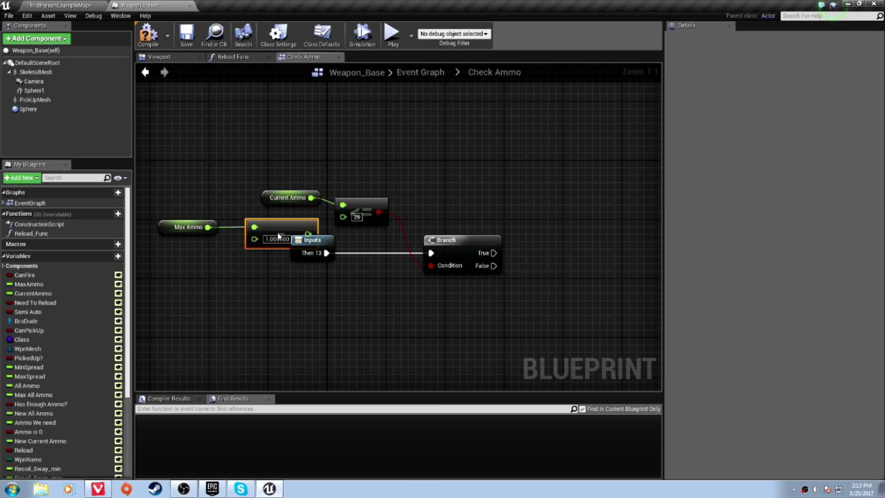
{"action": "mouse_move", "coordinate": [280, 236]}
{"action": "left_mouse_down"}
{"action": "mouse_move", "coordinate": [264, 235]}
{"action": "mouse_move", "coordinate": [344, 218]}
{"action": "mouse_move", "coordinate": [333, 242]}
{"action": "left_mouse_up"}
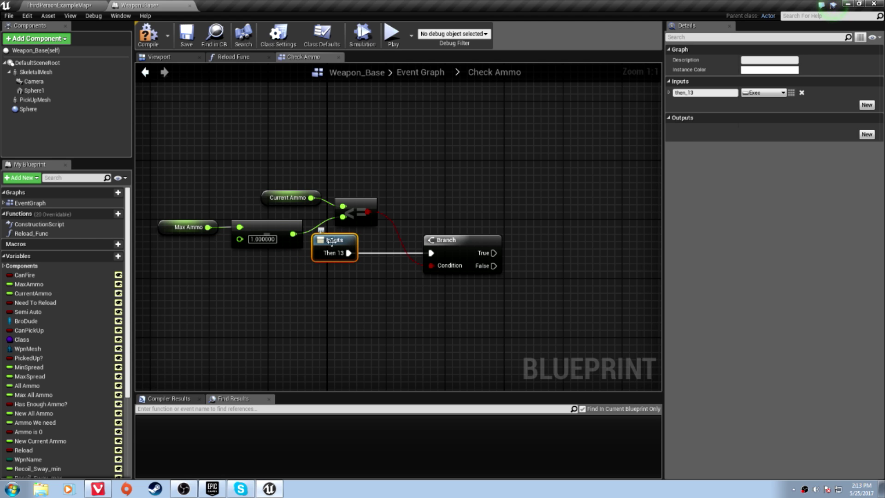
{"action": "mouse_move", "coordinate": [357, 212]}
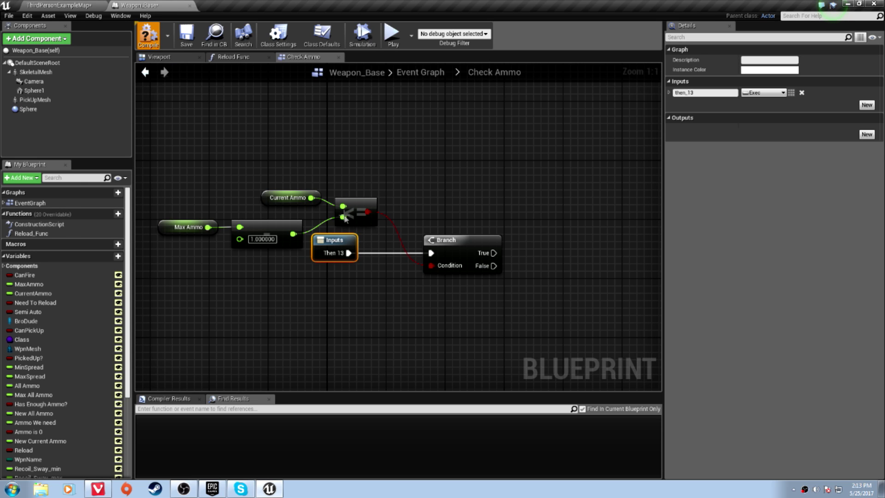
{"action": "left_click", "coordinate": [289, 197]}
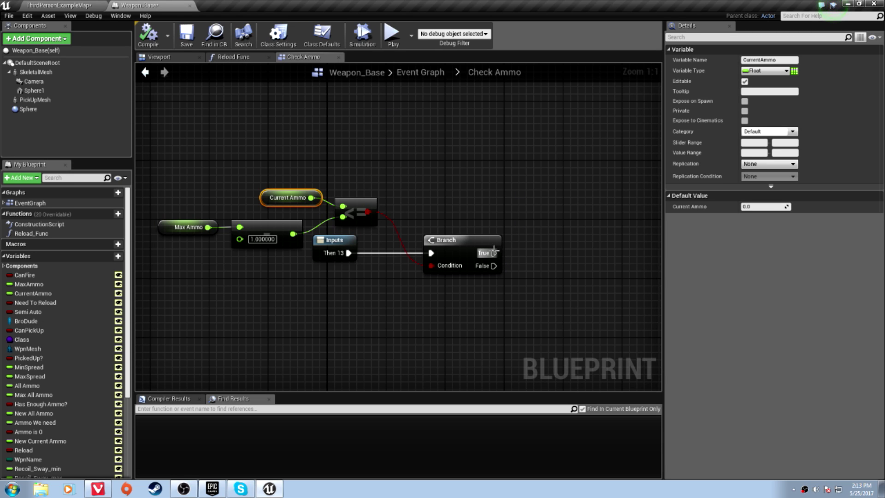
Add SET Ammo We Need on the True path, with a float subtract node on its input
{"action": "left_click_drag", "start_coordinate": [492, 252], "coordinate": [534, 255]}
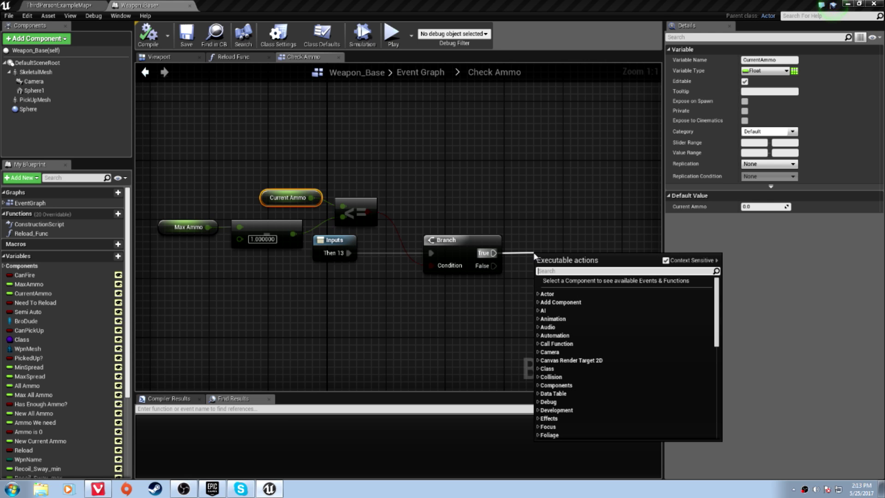
{"action": "type", "text": "ammo we"}
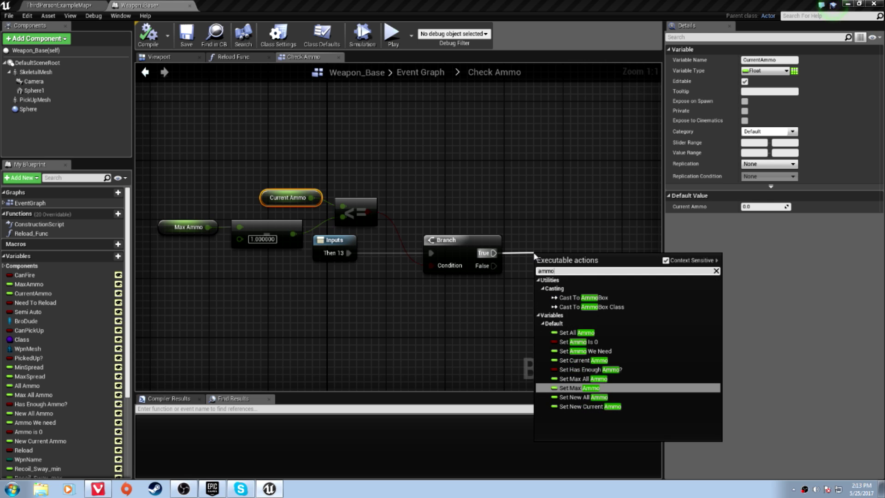
{"action": "key", "text": "Return"}
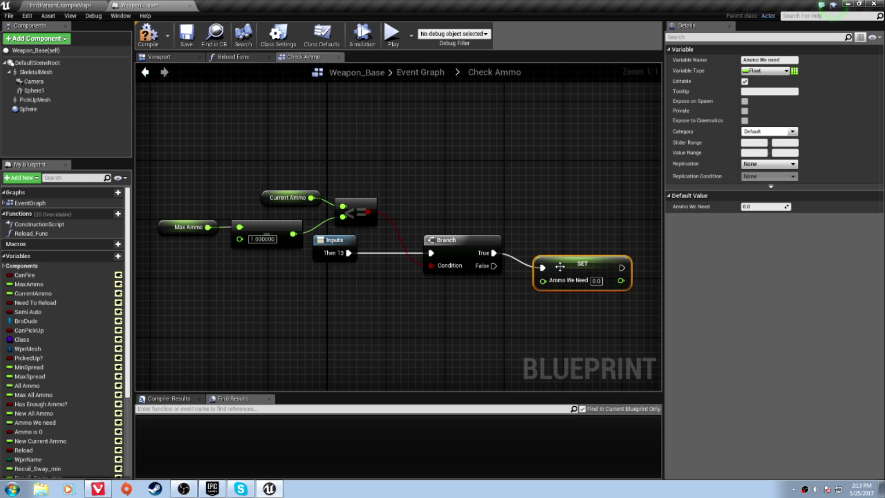
{"action": "left_click_drag", "start_coordinate": [559, 262], "coordinate": [554, 255]}
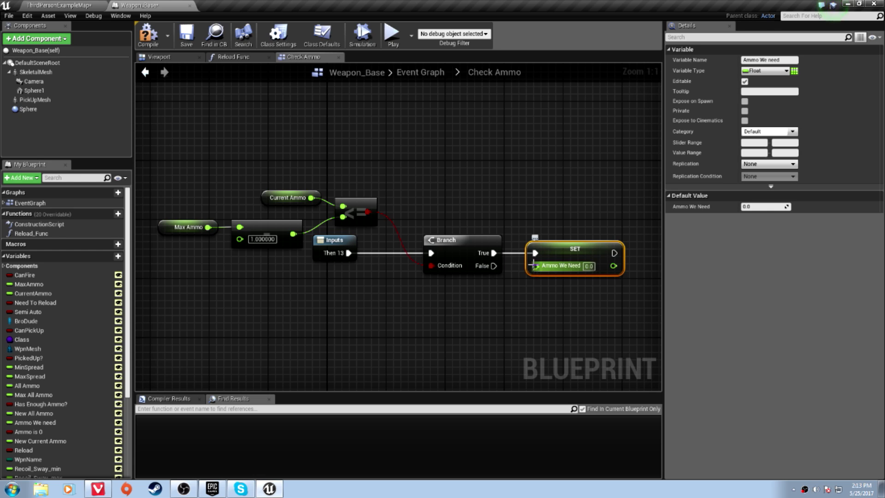
{"action": "mouse_move", "coordinate": [535, 266]}
{"action": "left_mouse_down"}
{"action": "mouse_move", "coordinate": [495, 316]}
{"action": "mouse_move", "coordinate": [484, 306]}
{"action": "left_mouse_up"}
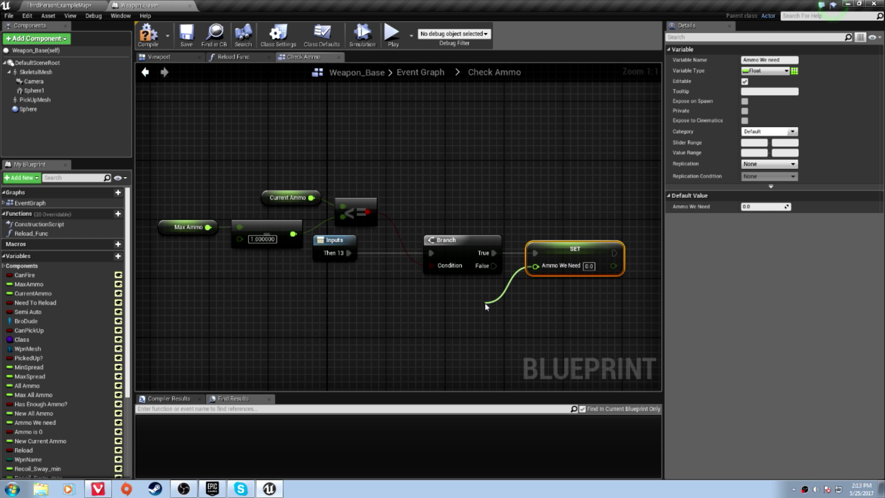
{"action": "left_click_drag", "start_coordinate": [484, 304], "coordinate": [474, 296]}
{"action": "type", "text": "max"}
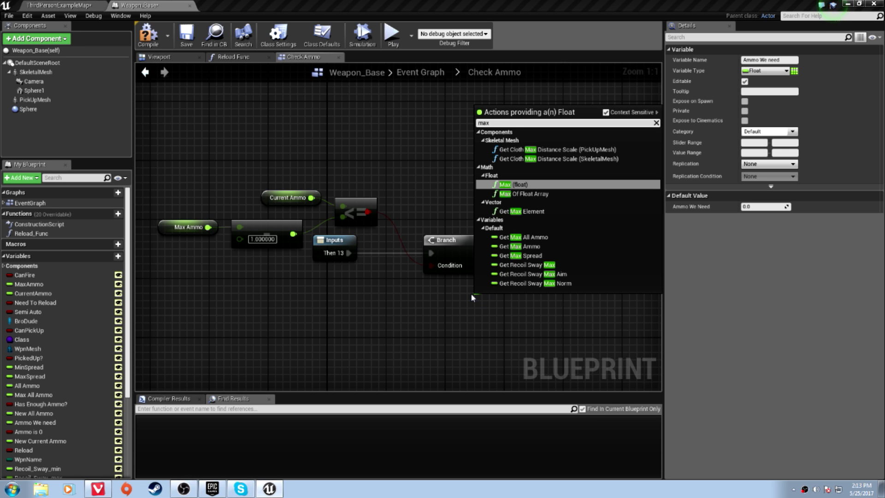
{"action": "key", "text": "BackSpace"}
{"action": "key", "text": "BackSpace"}
{"action": "key", "text": "BackSpace"}
{"action": "type", "text": "-"}
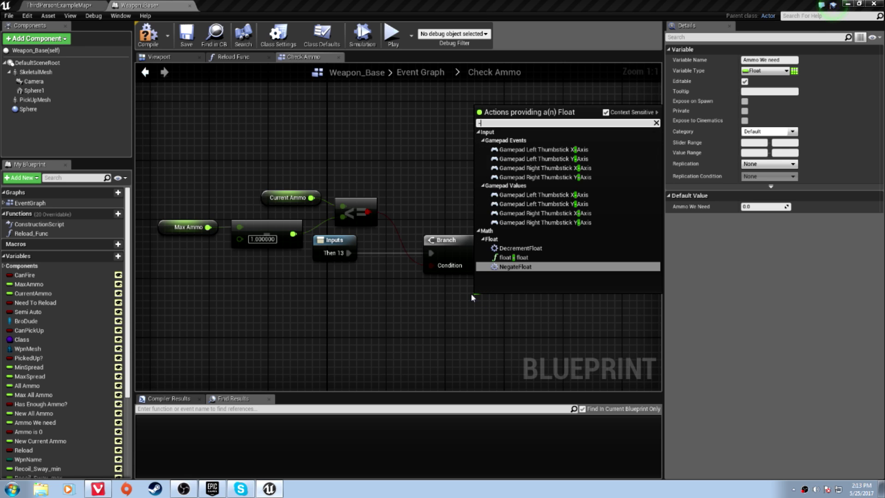
{"action": "key", "text": "Return"}
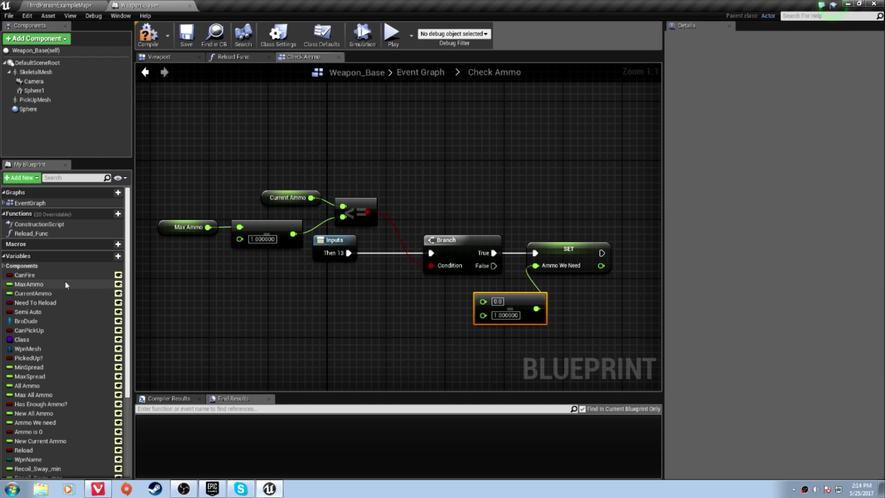
Wire Max Ammo and Current Ammo getters into the subtract node's first and second inputs
{"action": "left_click_drag", "start_coordinate": [31, 284], "coordinate": [328, 308]}
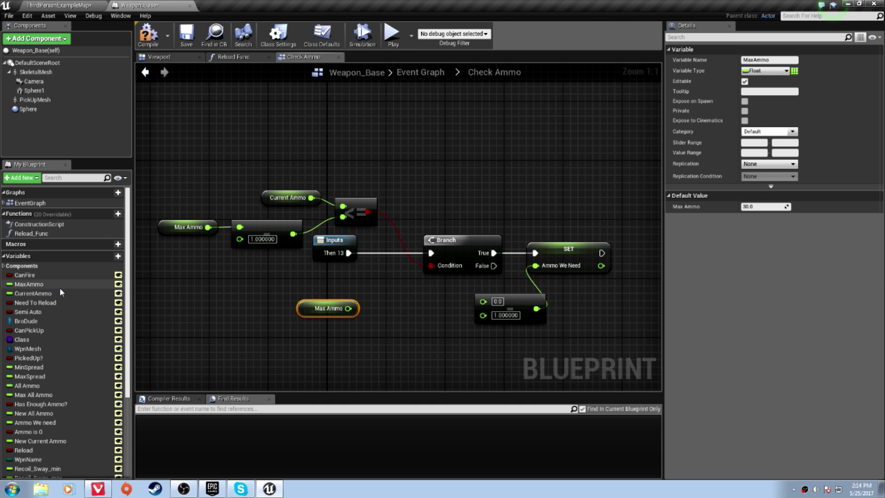
{"action": "left_click", "coordinate": [32, 294]}
{"action": "left_click_drag", "start_coordinate": [32, 293], "coordinate": [335, 338]}
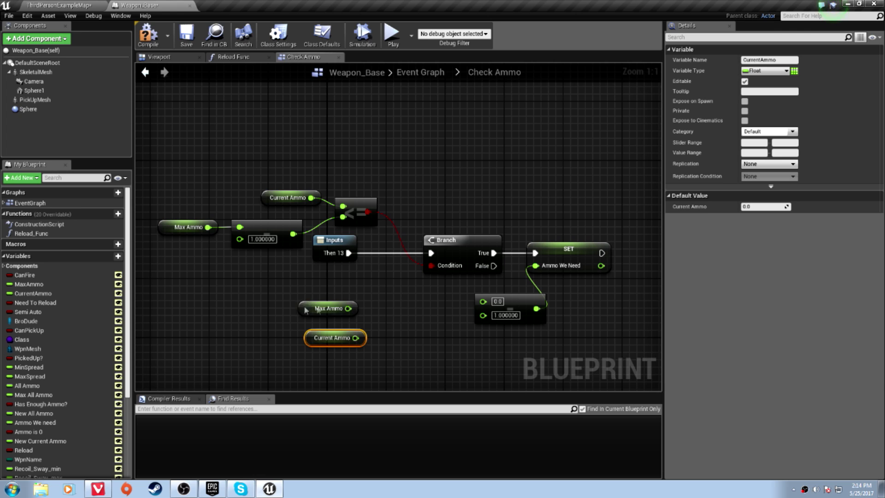
{"action": "mouse_move", "coordinate": [329, 308]}
{"action": "left_mouse_down"}
{"action": "mouse_move", "coordinate": [410, 293]}
{"action": "mouse_move", "coordinate": [483, 301]}
{"action": "left_mouse_up"}
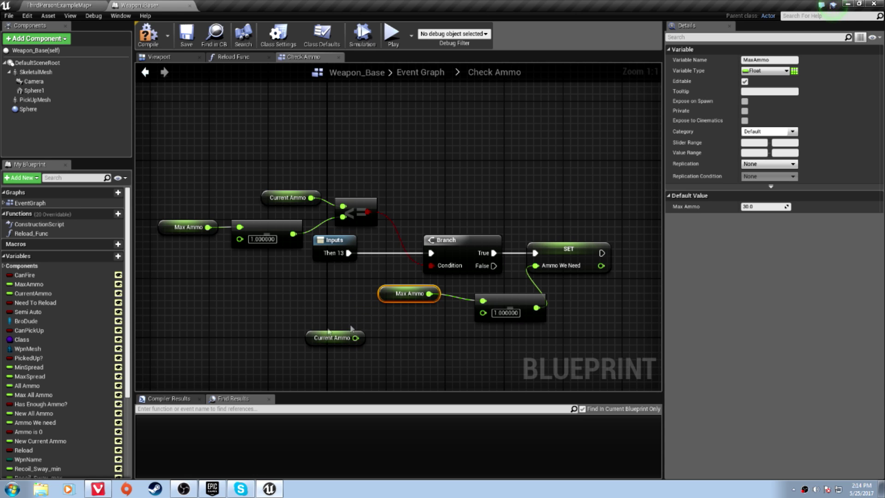
{"action": "mouse_move", "coordinate": [331, 337]}
{"action": "left_mouse_down"}
{"action": "mouse_move", "coordinate": [399, 315]}
{"action": "mouse_move", "coordinate": [483, 313]}
{"action": "left_mouse_up"}
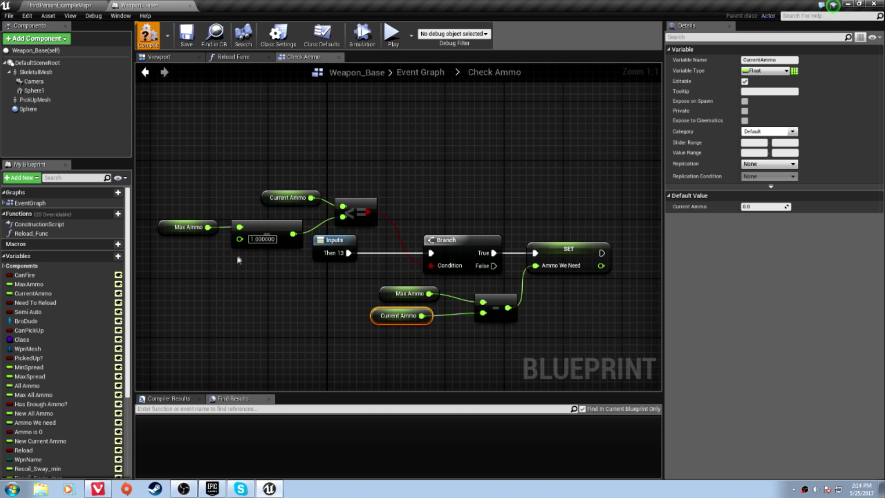
{"action": "mouse_move", "coordinate": [266, 232]}
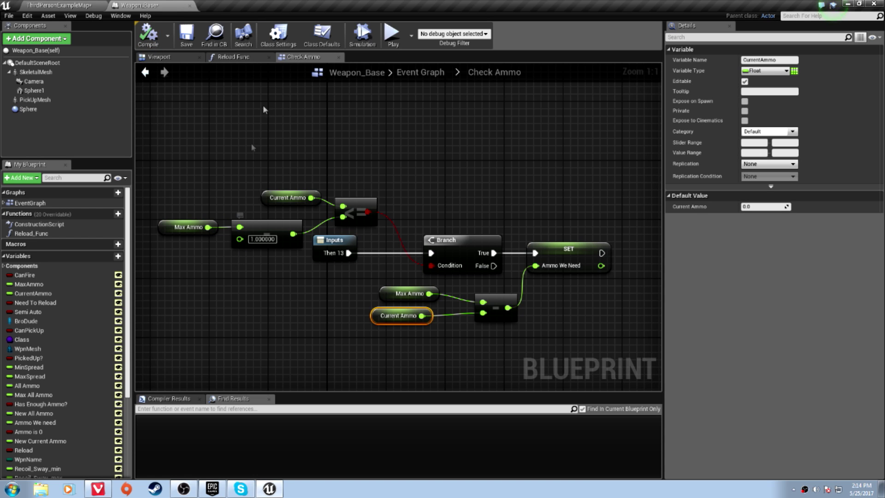
Chain a new Branch from SET Ammo We Need and attach a float >= float node to its Condition
{"action": "right_click_drag", "start_coordinate": [609, 235], "coordinate": [251, 227]}
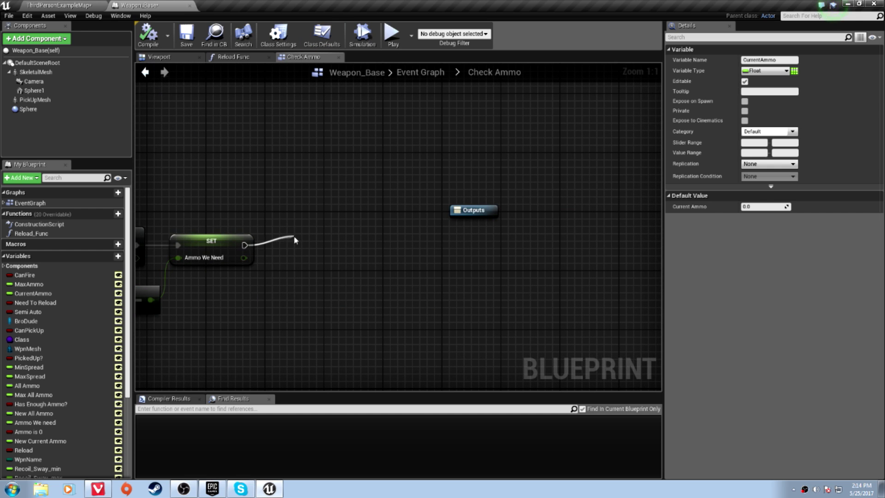
{"action": "left_click_drag", "start_coordinate": [246, 245], "coordinate": [294, 243]}
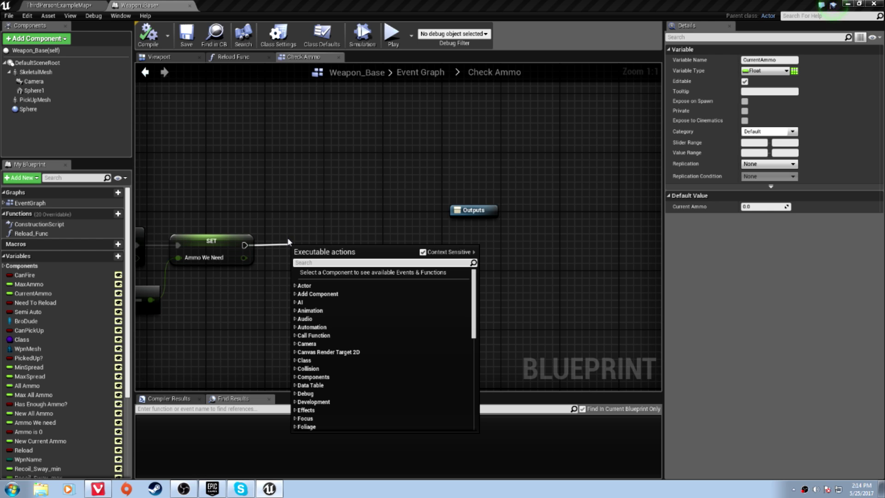
{"action": "type", "text": "branch"}
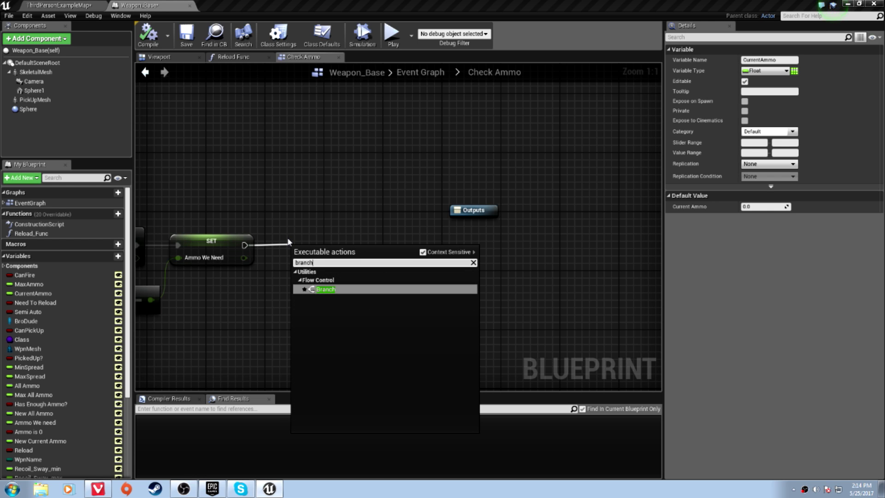
{"action": "key", "text": "Return"}
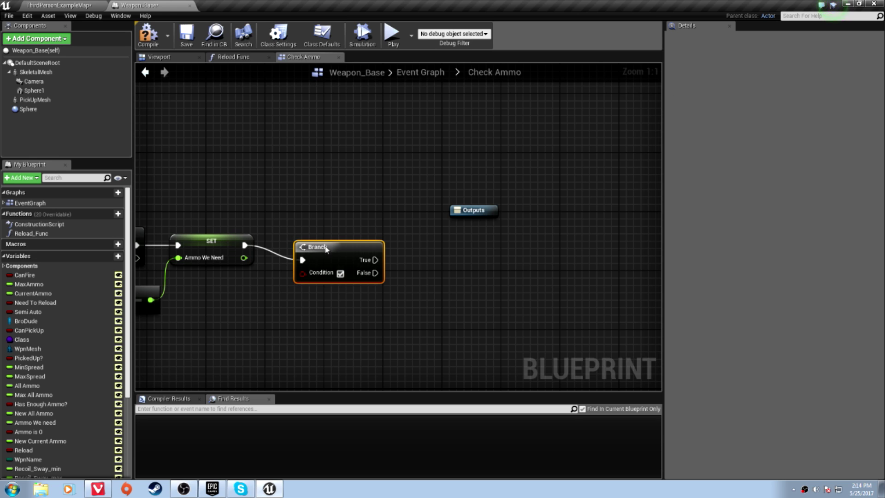
{"action": "mouse_move", "coordinate": [320, 240]}
{"action": "left_mouse_down"}
{"action": "mouse_move", "coordinate": [334, 233]}
{"action": "mouse_move", "coordinate": [285, 306]}
{"action": "left_mouse_up"}
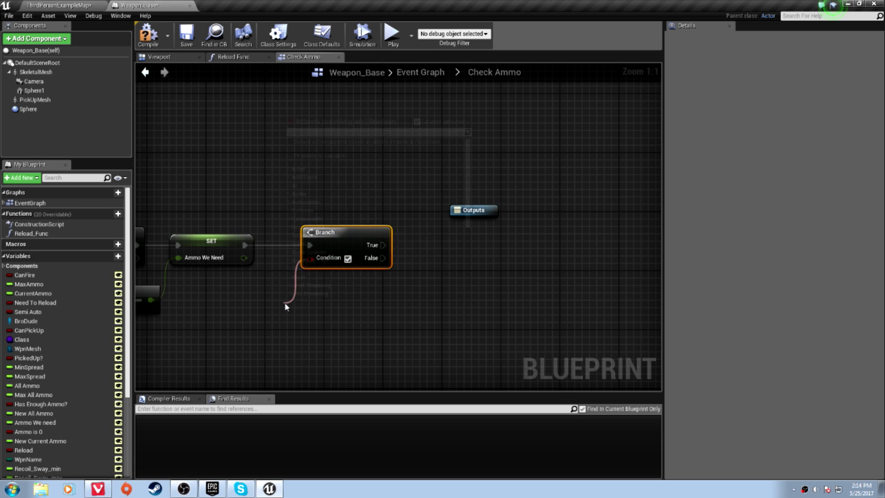
{"action": "type", "text": ">="}
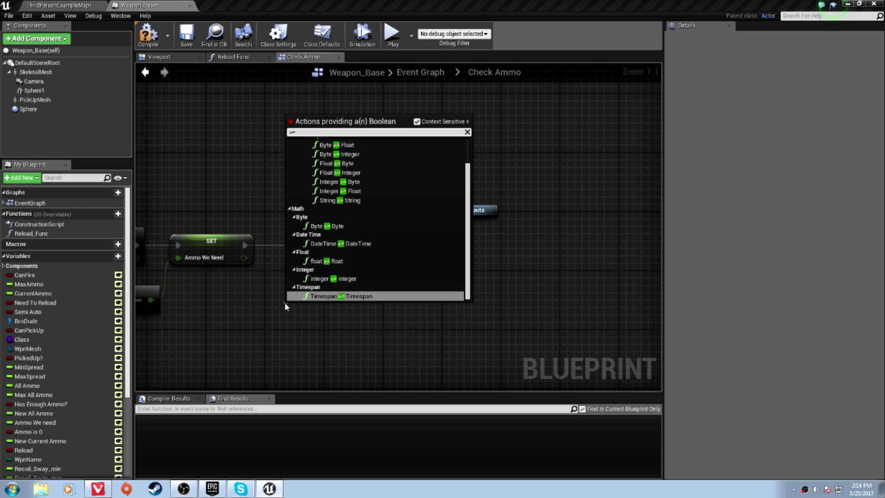
{"action": "left_click", "coordinate": [335, 262]}
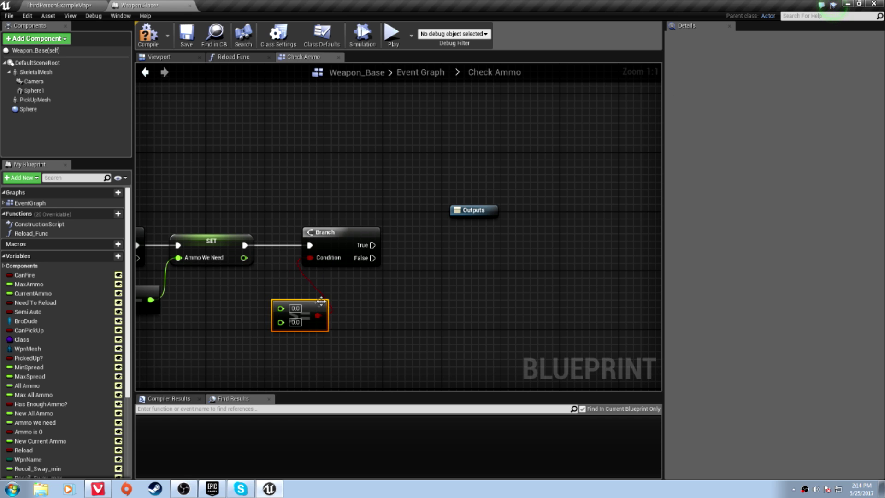
{"action": "left_click_drag", "start_coordinate": [319, 297], "coordinate": [309, 293]}
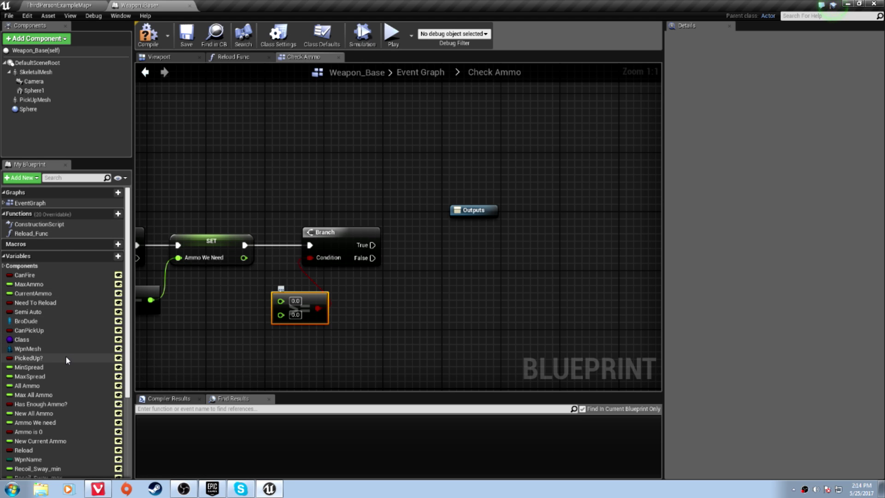
{"action": "scroll", "coordinate": [66, 359], "scroll_direction": "down", "scroll_amount": 3}
{"action": "scroll", "coordinate": [66, 359], "scroll_direction": "down", "scroll_amount": 3}
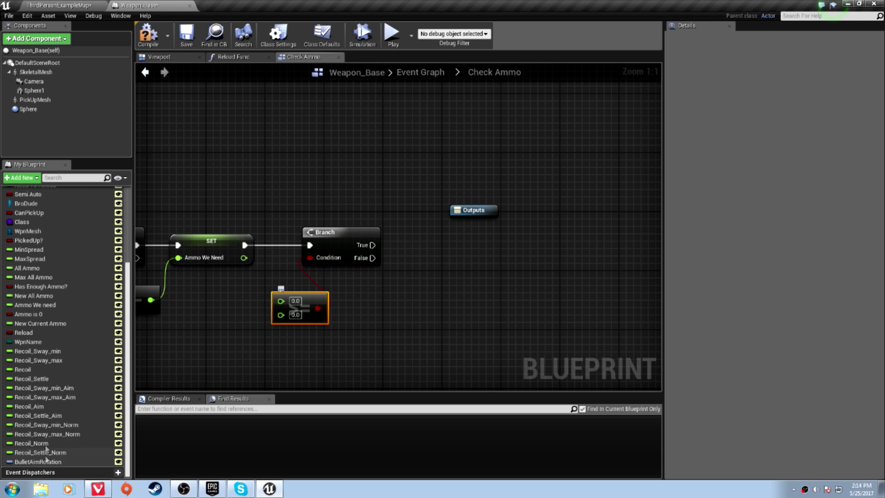
{"action": "scroll", "coordinate": [43, 412], "scroll_direction": "down", "scroll_amount": 1}
{"action": "scroll", "coordinate": [44, 412], "scroll_direction": "up", "scroll_amount": 5}
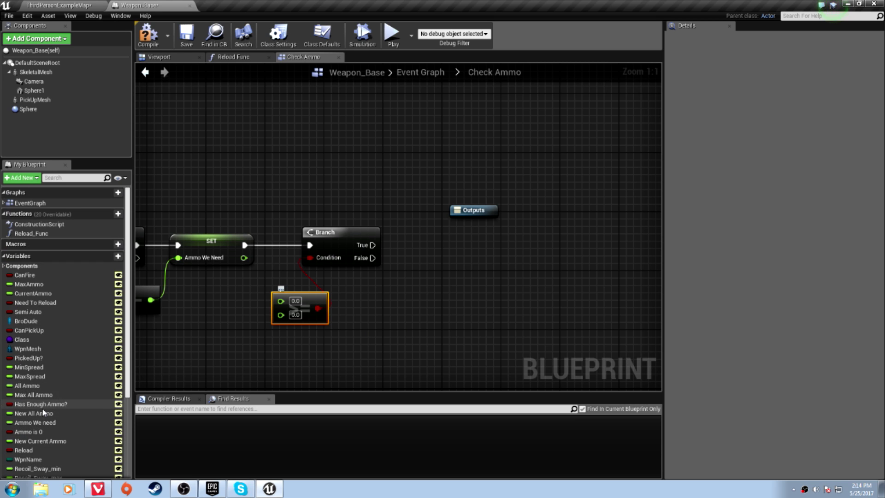
Connect All Ammo to the >= node's first input and Ammo We Need to its second
{"action": "left_click", "coordinate": [51, 386]}
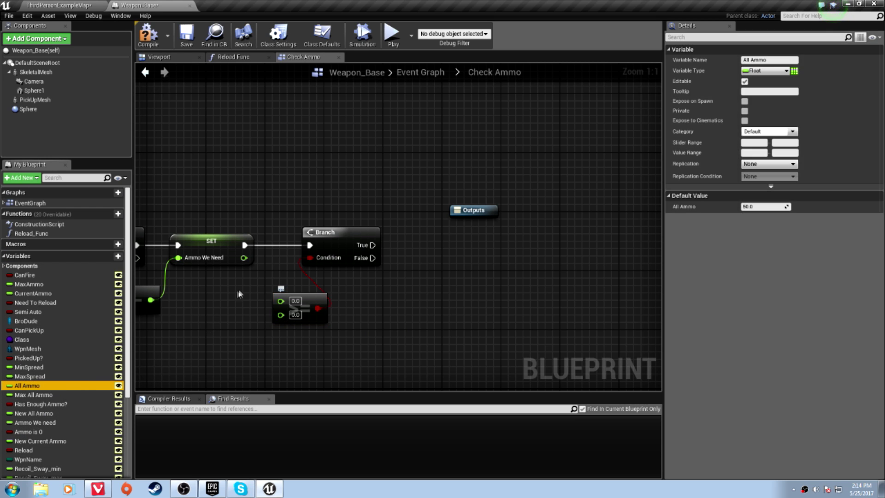
{"action": "left_click_drag", "start_coordinate": [52, 386], "coordinate": [280, 304]}
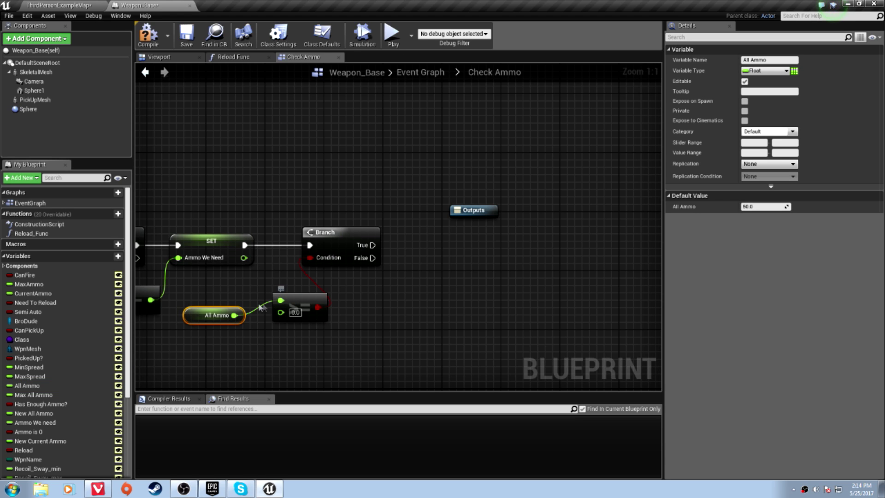
{"action": "left_click_drag", "start_coordinate": [207, 311], "coordinate": [203, 300]}
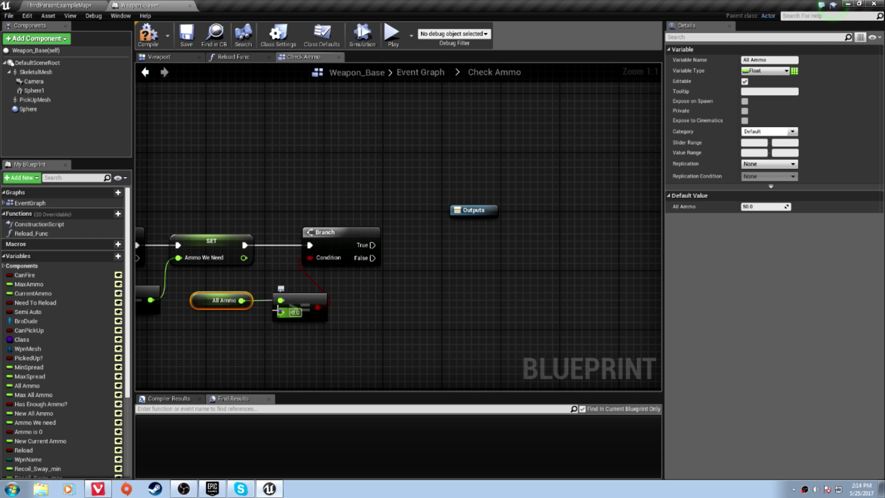
{"action": "left_click", "coordinate": [57, 422]}
{"action": "left_click", "coordinate": [182, 320], "text": "ctrl"}
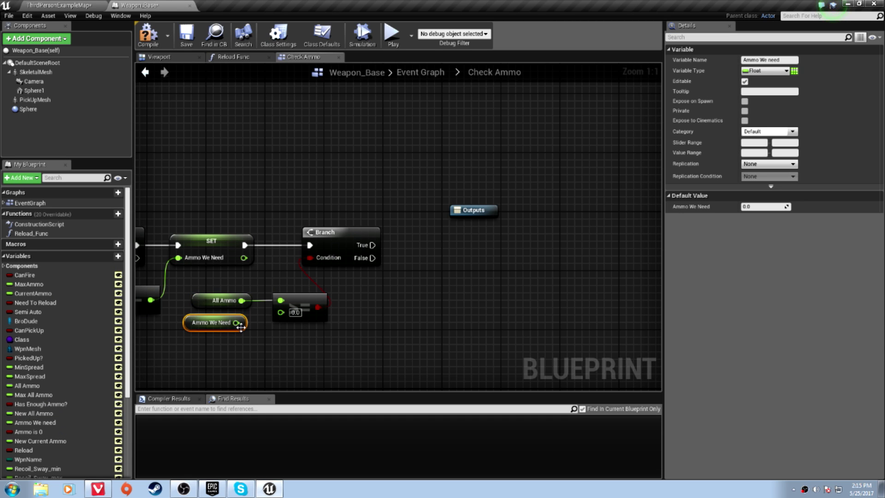
{"action": "left_click_drag", "start_coordinate": [237, 322], "coordinate": [281, 312]}
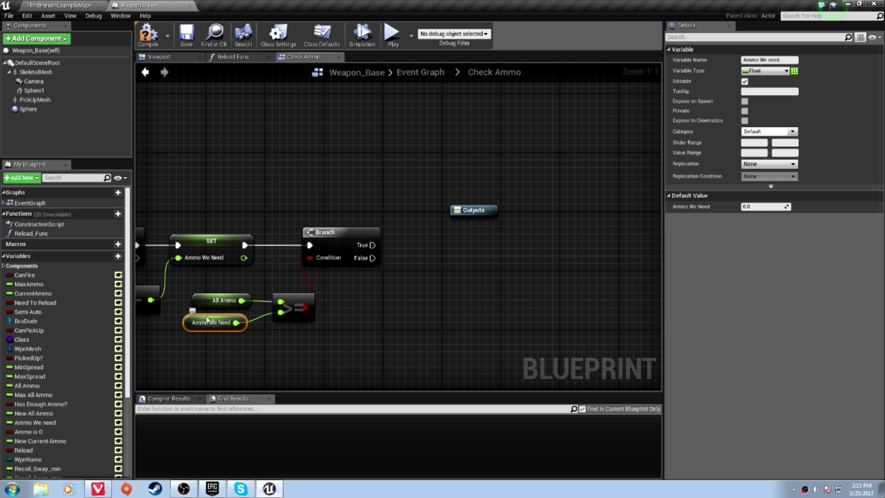
{"action": "left_click_drag", "start_coordinate": [196, 319], "coordinate": [204, 313]}
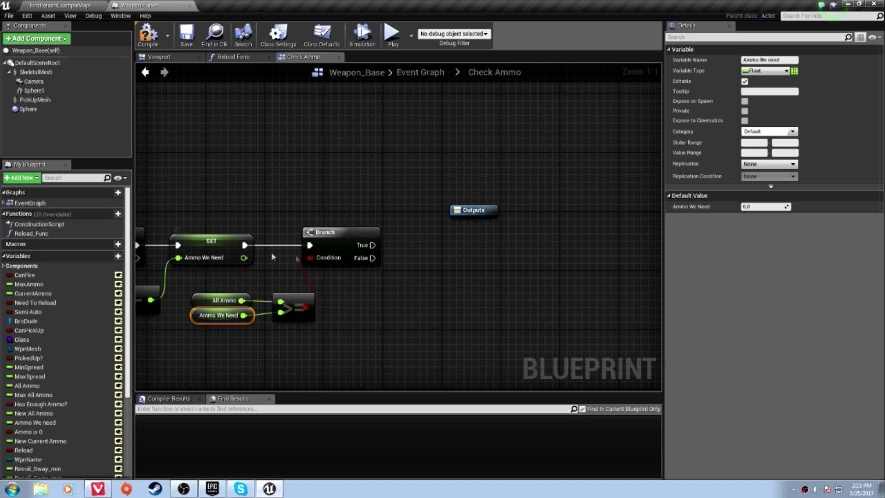
{"action": "left_click", "coordinate": [190, 295]}
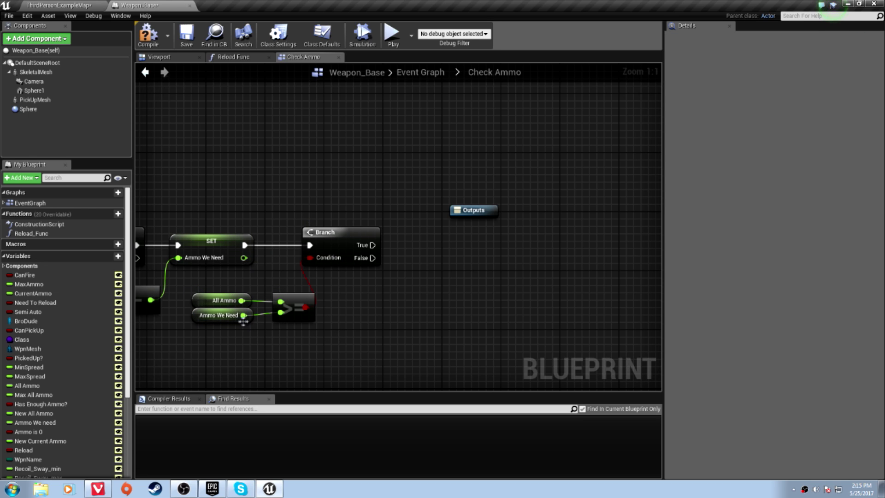
{"action": "left_click", "coordinate": [219, 315]}
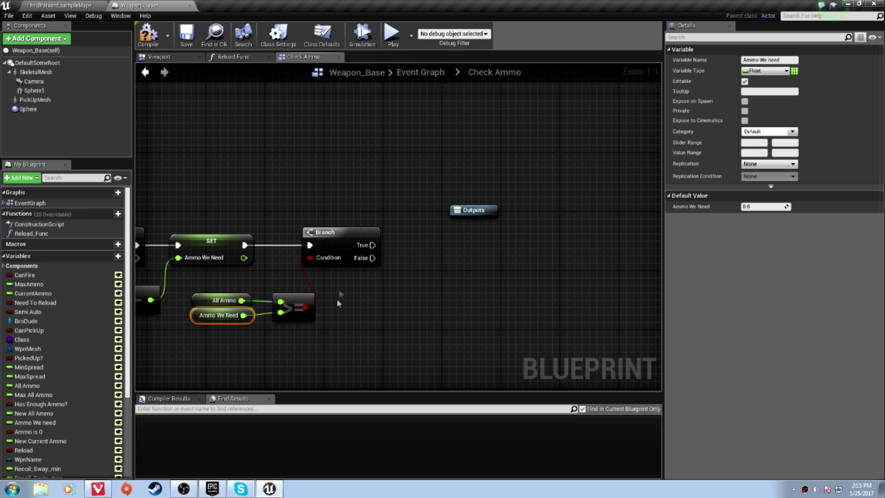
{"action": "mouse_move", "coordinate": [375, 252]}
{"action": "left_mouse_down"}
{"action": "mouse_move", "coordinate": [338, 255]}
{"action": "mouse_move", "coordinate": [376, 246]}
{"action": "left_mouse_up"}
{"action": "type", "text": "branch"}
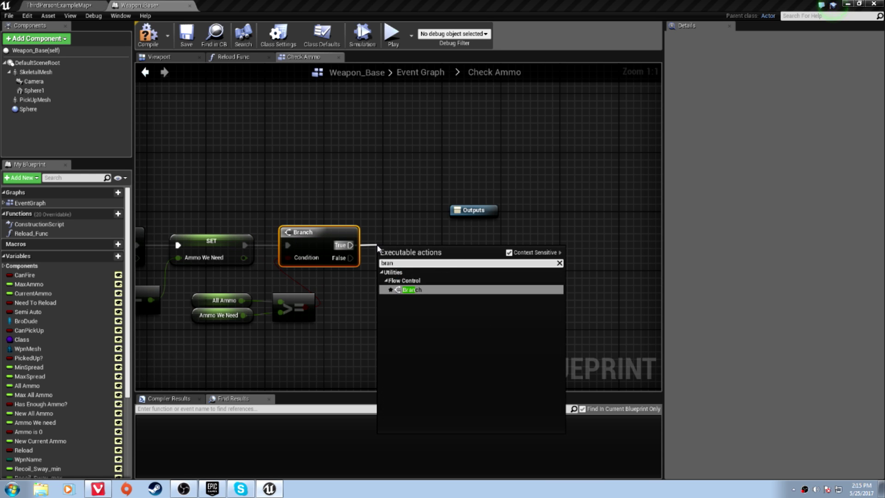
Add a second Branch off the True output, conditioned on the Reload variable
{"action": "key", "text": "Return"}
{"action": "left_click_drag", "start_coordinate": [406, 260], "coordinate": [420, 243]}
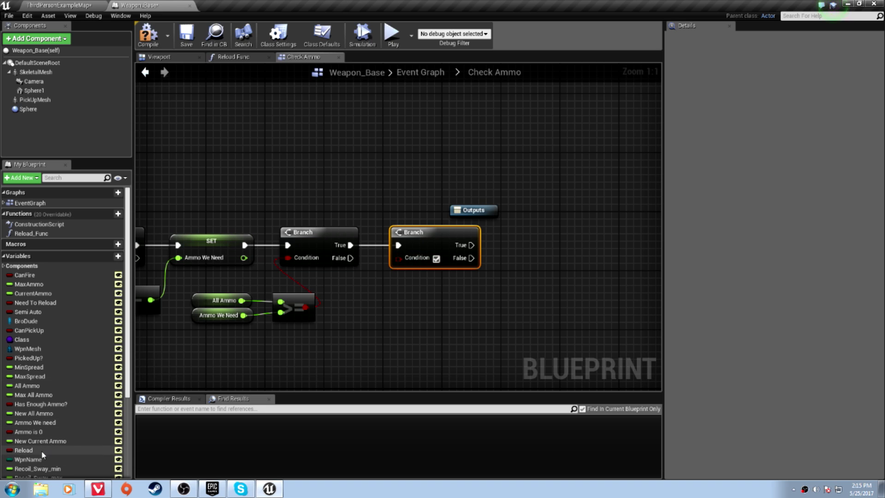
{"action": "left_click", "coordinate": [24, 450]}
{"action": "mouse_move", "coordinate": [394, 255]}
{"action": "left_mouse_down"}
{"action": "mouse_move", "coordinate": [360, 206]}
{"action": "mouse_move", "coordinate": [349, 211]}
{"action": "left_mouse_up"}
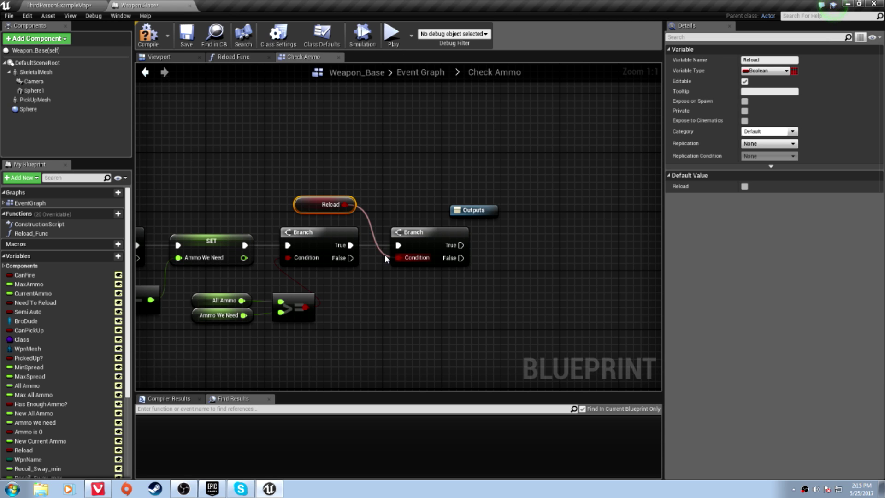
{"action": "left_click_drag", "start_coordinate": [385, 255], "coordinate": [399, 257]}
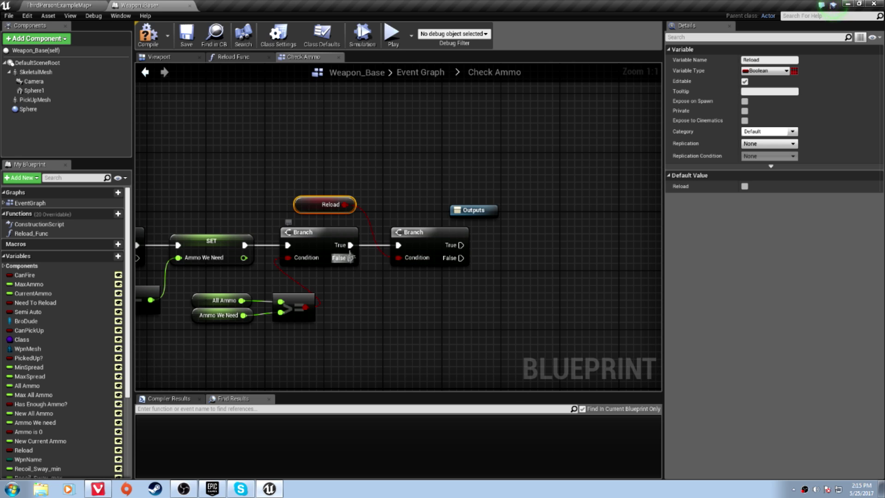
Add a 0.2-second Delay on the first Branch's False path and return to Event Graph
{"action": "left_click_drag", "start_coordinate": [351, 257], "coordinate": [442, 321]}
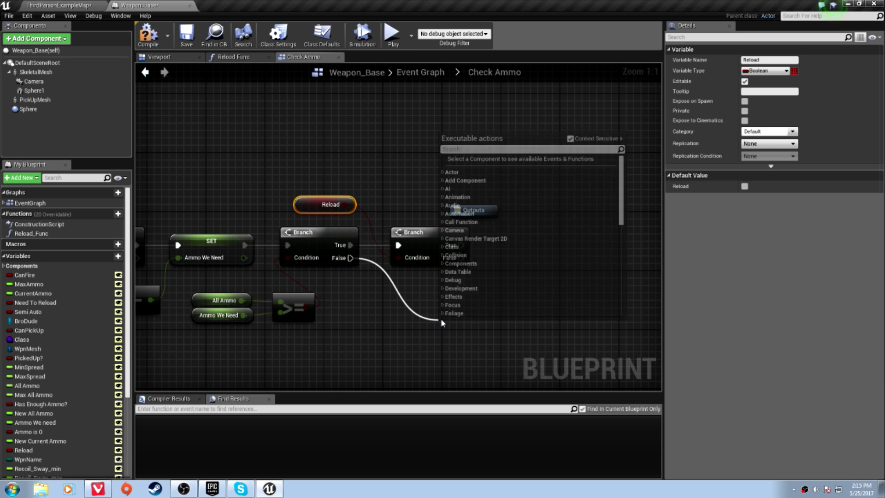
{"action": "type", "text": "delay"}
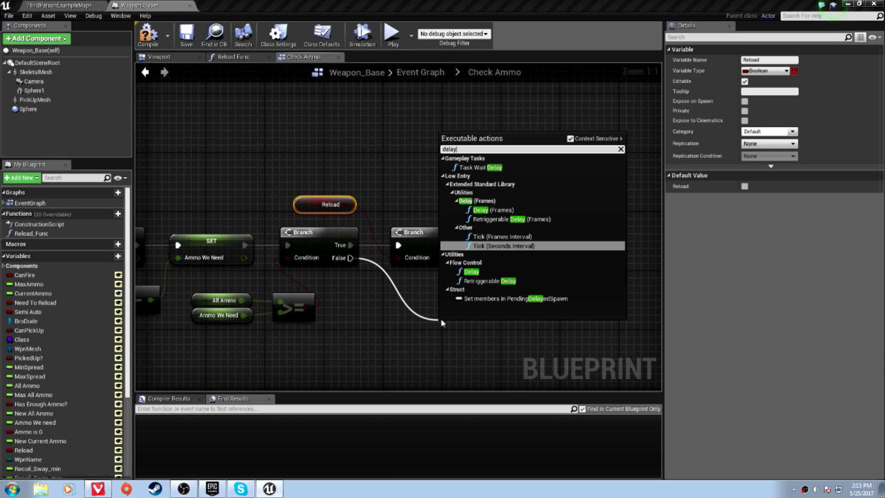
{"action": "key", "text": "Down"}
{"action": "key", "text": "Return"}
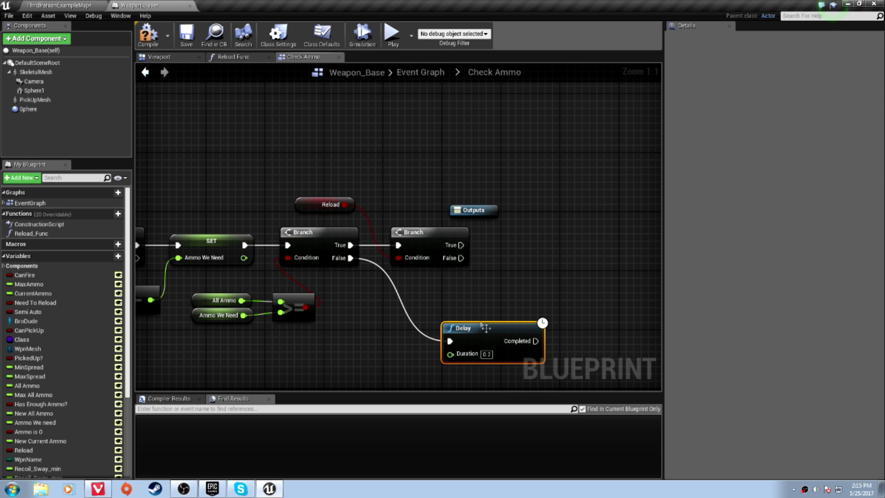
{"action": "left_click", "coordinate": [419, 72]}
{"action": "scroll", "coordinate": [235, 173], "scroll_direction": "up", "scroll_amount": 5}
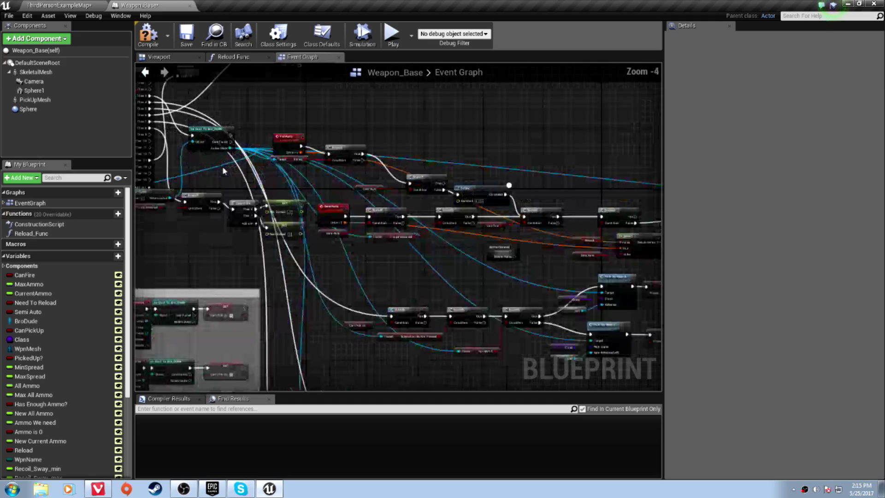
{"action": "scroll", "coordinate": [280, 214], "scroll_direction": "up", "scroll_amount": 1}
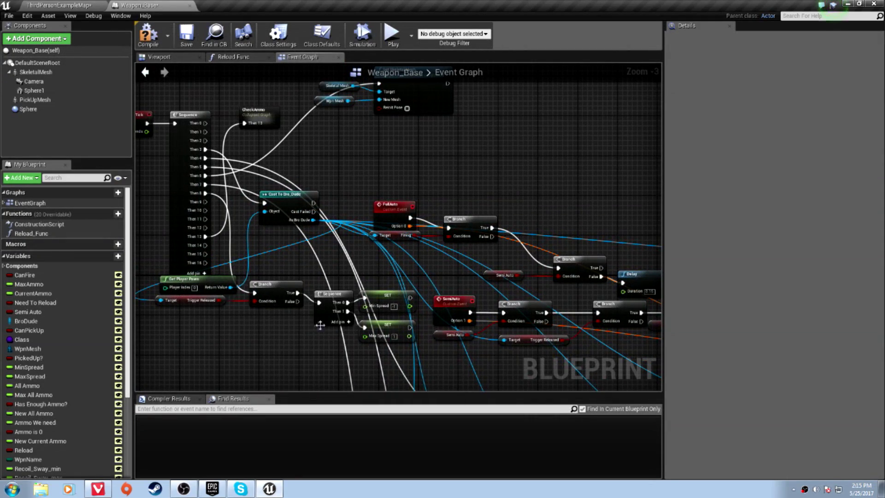
Survey the whole Weapon_Base event graph and expand the EventGraph entry in My Blueprint
{"action": "right_click_drag", "start_coordinate": [328, 328], "coordinate": [345, 125]}
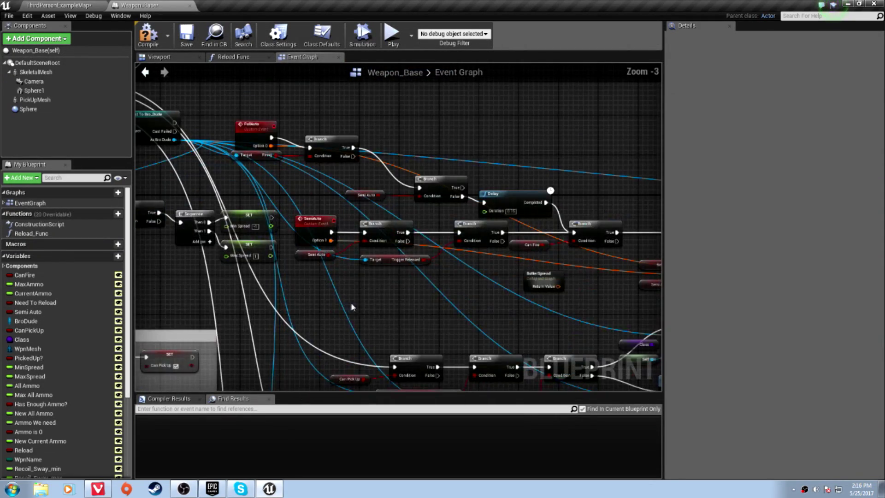
{"action": "mouse_move", "coordinate": [415, 277]}
{"action": "right_mouse_down"}
{"action": "mouse_move", "coordinate": [481, 170]}
{"action": "mouse_move", "coordinate": [311, 104]}
{"action": "right_mouse_up"}
{"action": "scroll", "coordinate": [414, 173], "scroll_direction": "down", "scroll_amount": 1}
{"action": "scroll", "coordinate": [428, 193], "scroll_direction": "up", "scroll_amount": 1}
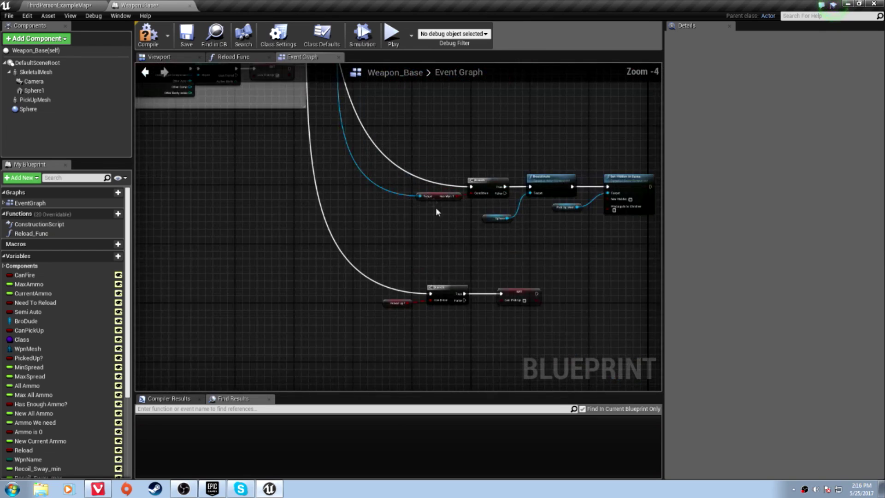
{"action": "scroll", "coordinate": [414, 181], "scroll_direction": "down", "scroll_amount": 5}
{"action": "right_click_drag", "start_coordinate": [534, 287], "coordinate": [345, 311]}
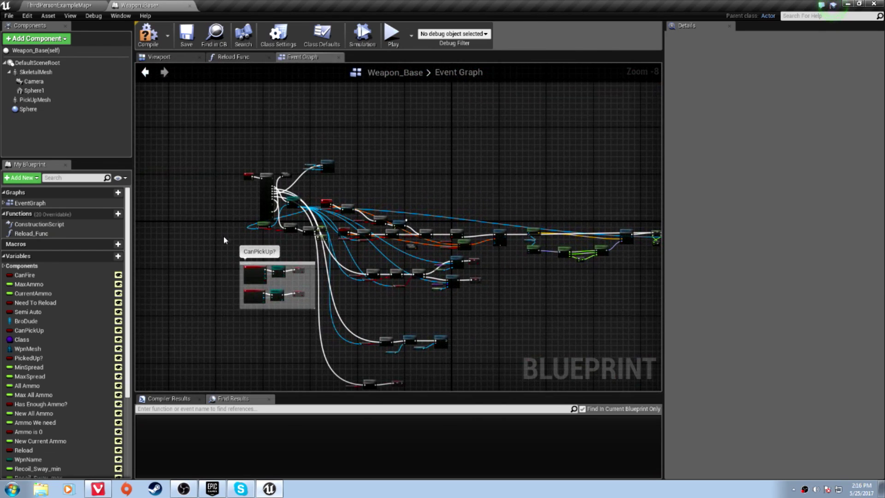
{"action": "left_click", "coordinate": [5, 203]}
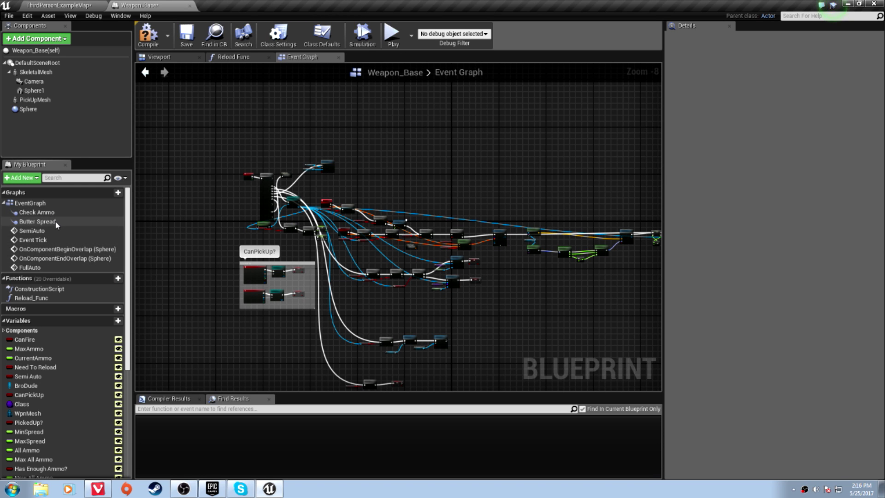
{"action": "scroll", "coordinate": [407, 262], "scroll_direction": "up", "scroll_amount": 3}
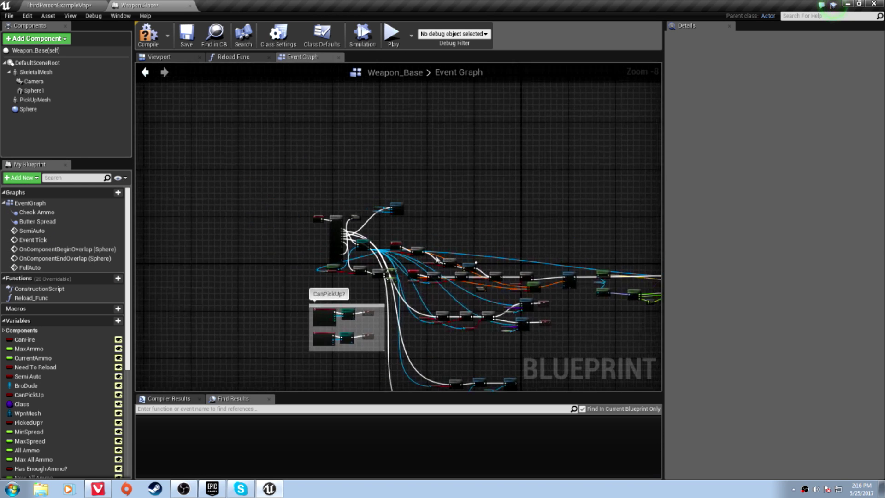
{"action": "scroll", "coordinate": [406, 262], "scroll_direction": "up", "scroll_amount": 1}
{"action": "scroll", "coordinate": [366, 262], "scroll_direction": "up", "scroll_amount": 1}
{"action": "scroll", "coordinate": [324, 260], "scroll_direction": "up", "scroll_amount": 1}
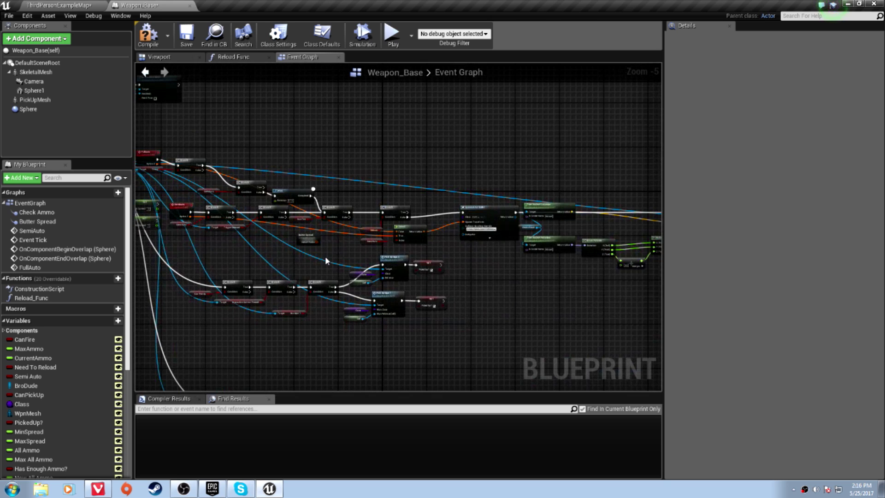
{"action": "right_click_drag", "start_coordinate": [290, 228], "coordinate": [420, 249]}
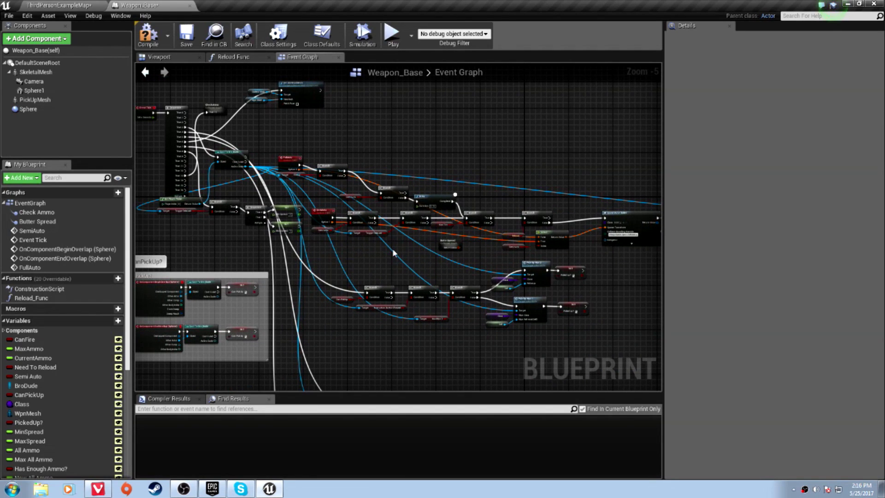
Open Reload_Func and check where it is referenced
{"action": "left_click", "coordinate": [60, 299]}
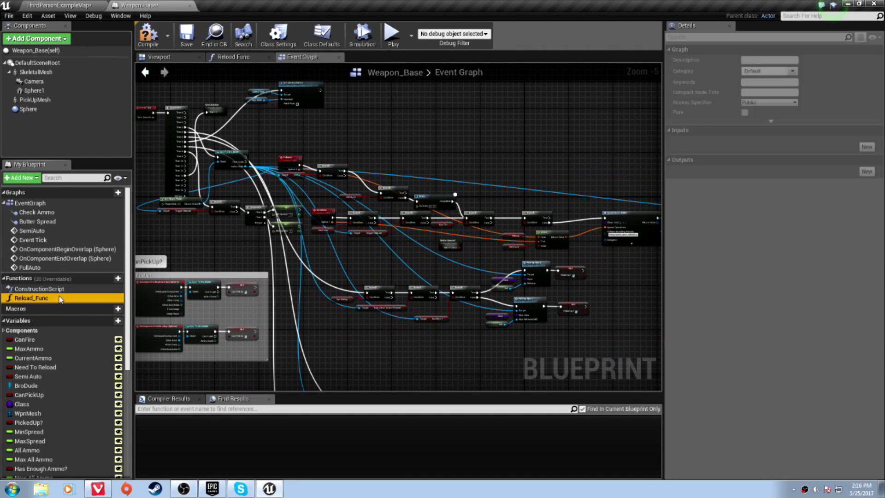
{"action": "double_click", "coordinate": [61, 299]}
{"action": "scroll", "coordinate": [351, 231], "scroll_direction": "up", "scroll_amount": 2}
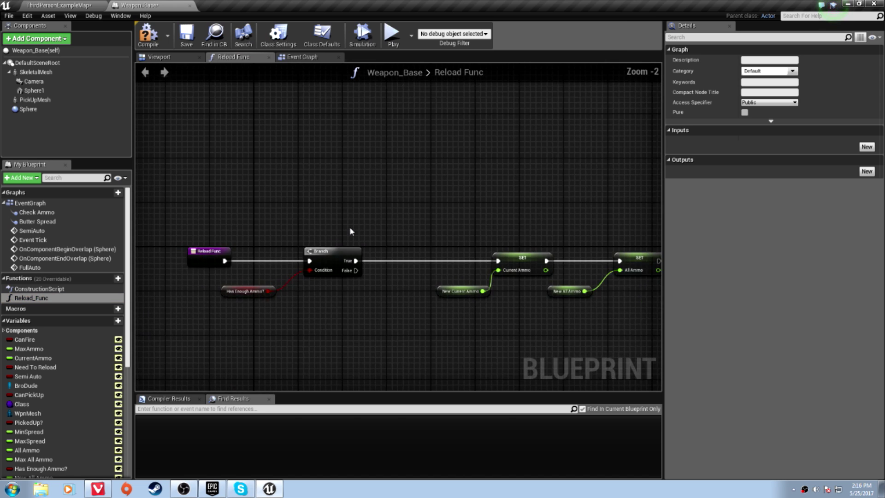
{"action": "scroll", "coordinate": [350, 231], "scroll_direction": "down", "scroll_amount": 2}
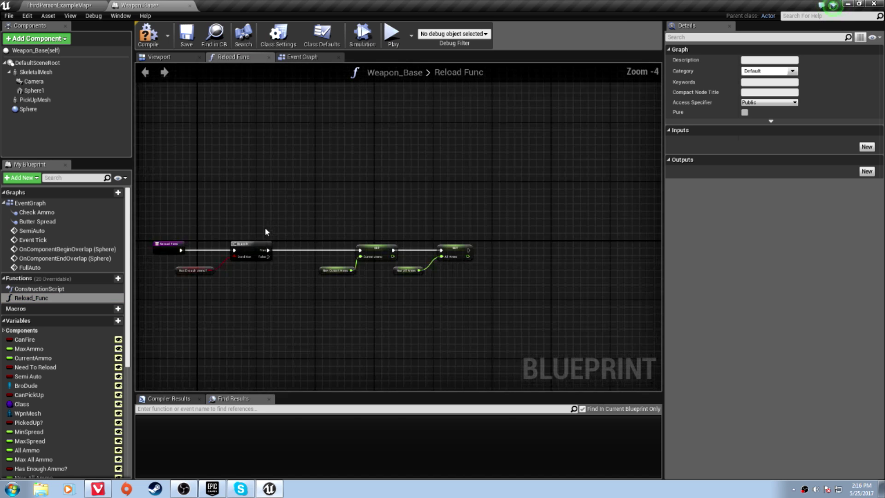
{"action": "left_click", "coordinate": [297, 58]}
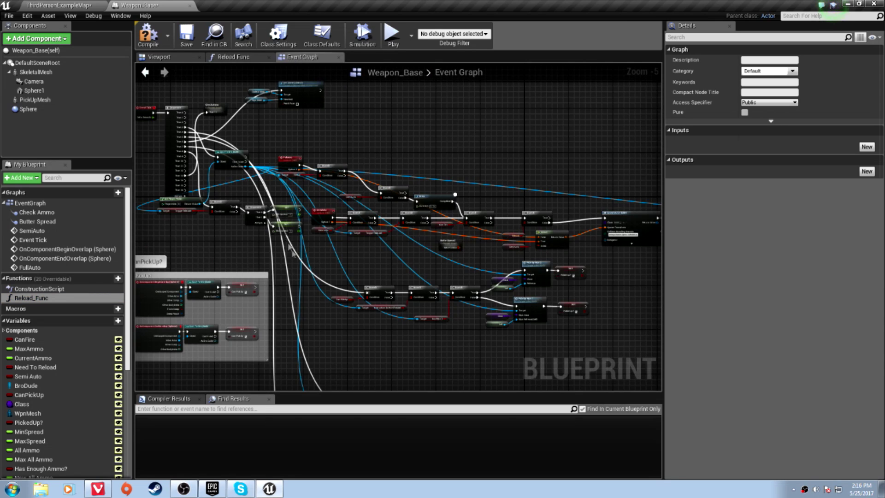
{"action": "right_click", "coordinate": [35, 299]}
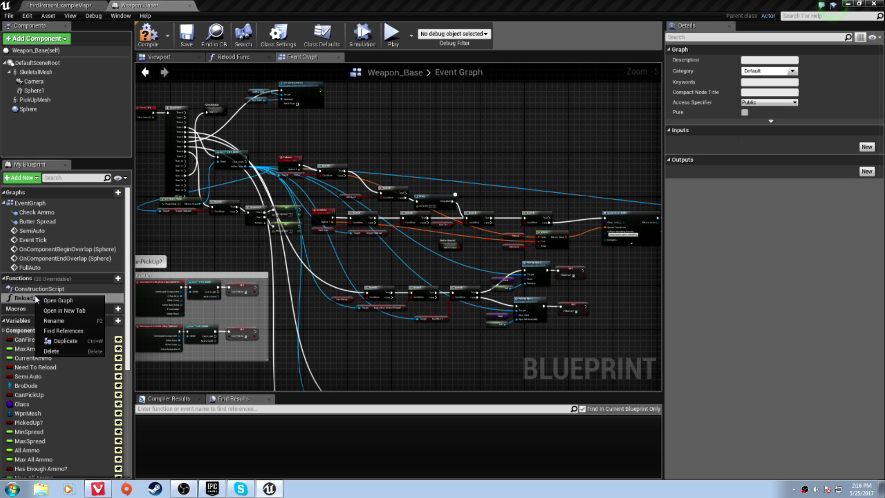
{"action": "left_click", "coordinate": [63, 331]}
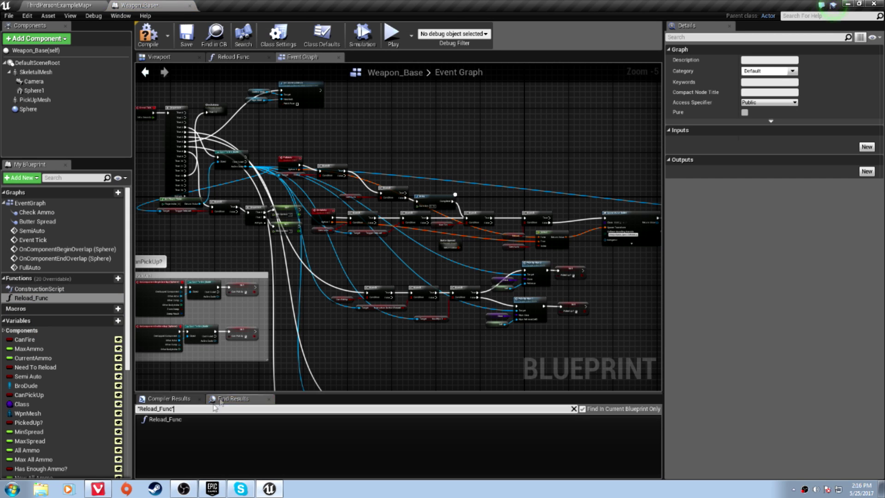
{"action": "double_click", "coordinate": [166, 420]}
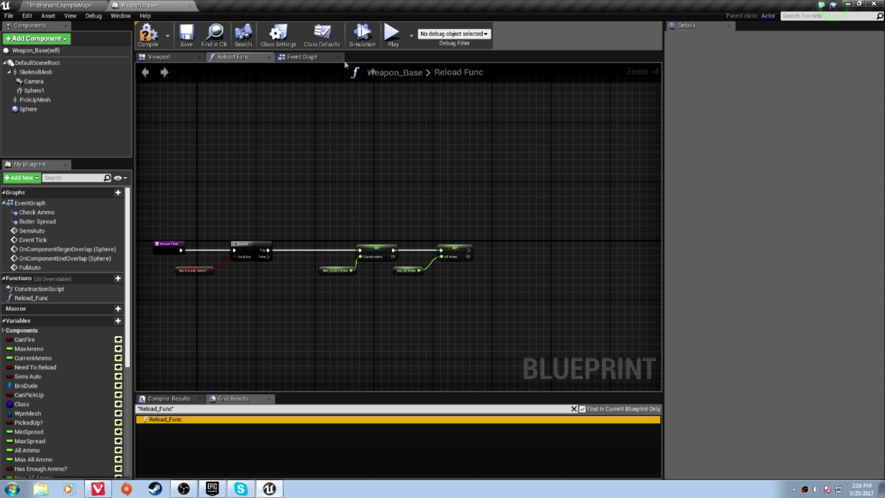
{"action": "left_click", "coordinate": [268, 58]}
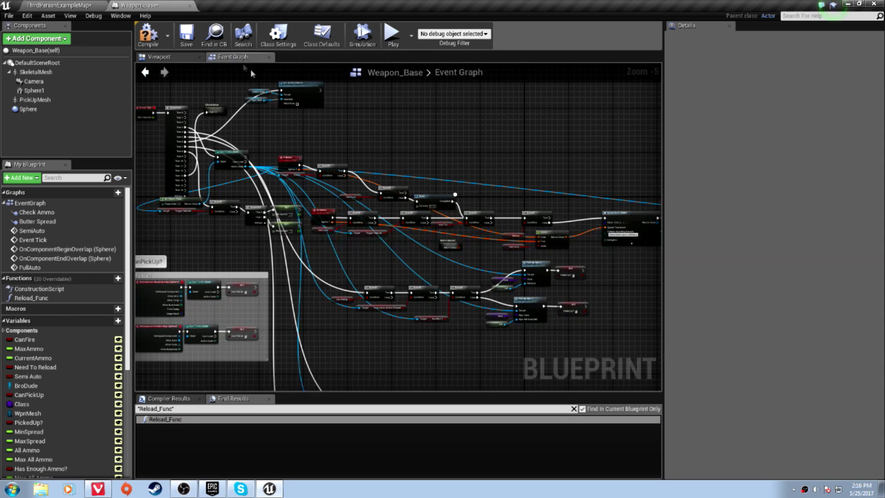
Delete the Reload_Func function and reopen the Check Ammo collapsed graph
{"action": "left_click", "coordinate": [31, 297]}
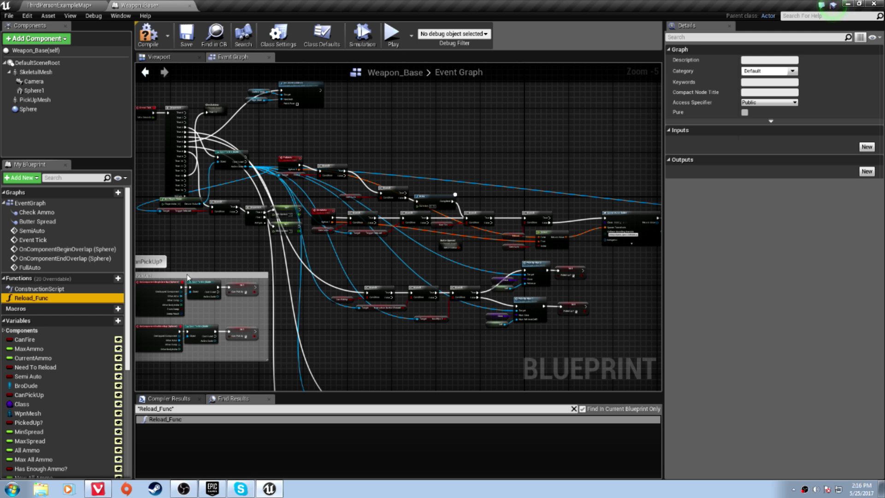
{"action": "key", "text": "Delete"}
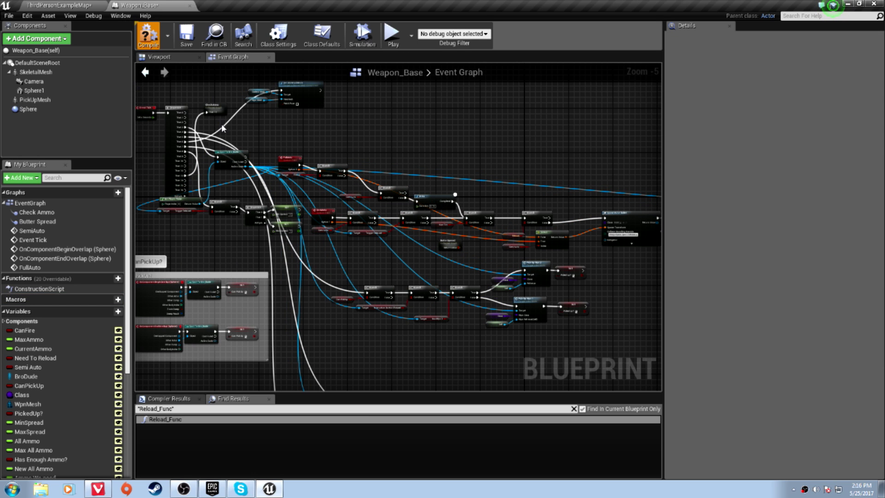
{"action": "right_click_drag", "start_coordinate": [221, 123], "coordinate": [366, 197]}
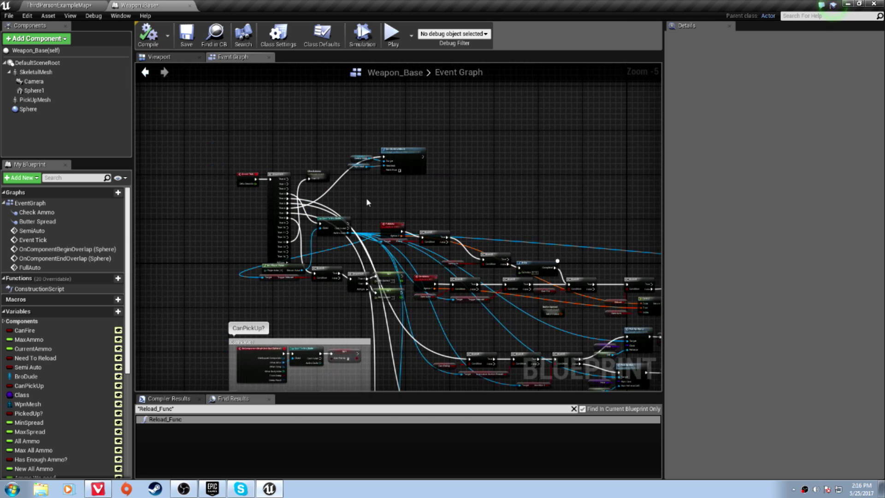
{"action": "scroll", "coordinate": [365, 196], "scroll_direction": "up", "scroll_amount": 6}
{"action": "double_click", "coordinate": [266, 159]}
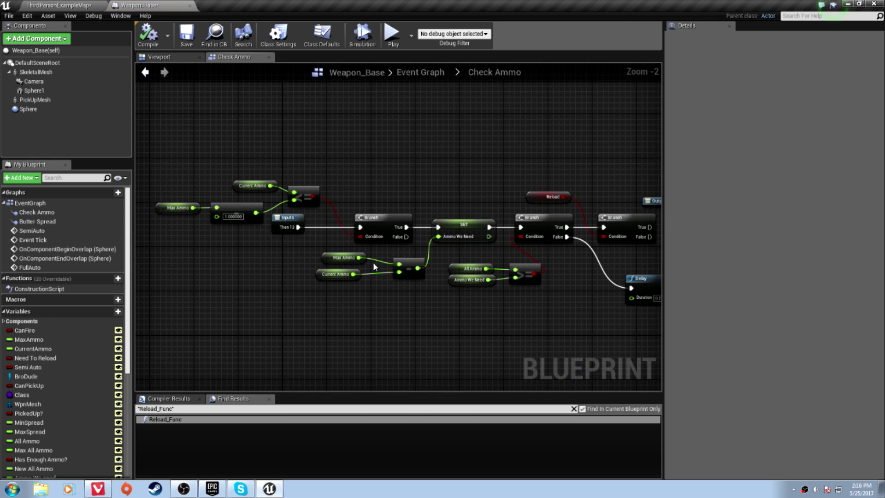
Set the False-path Delay node's duration to 1 second
{"action": "right_click_drag", "start_coordinate": [580, 276], "coordinate": [373, 280]}
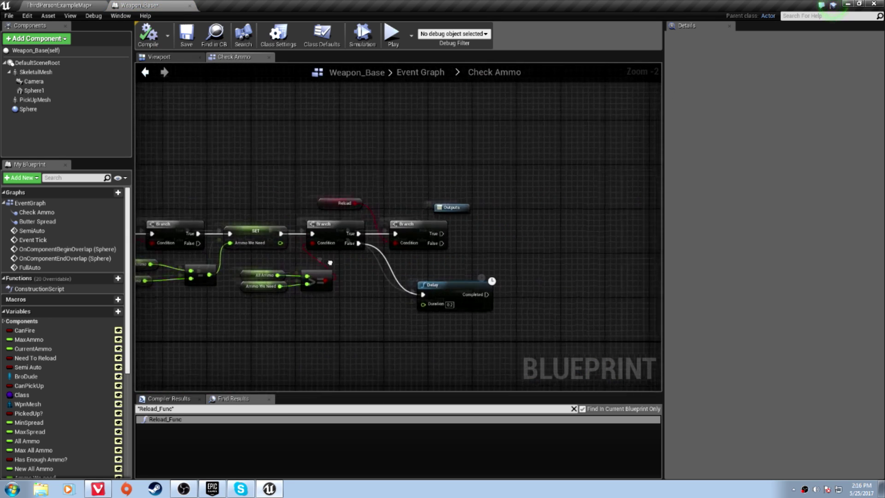
{"action": "left_click", "coordinate": [442, 299]}
{"action": "type", "text": "1"}
{"action": "key", "text": "Return"}
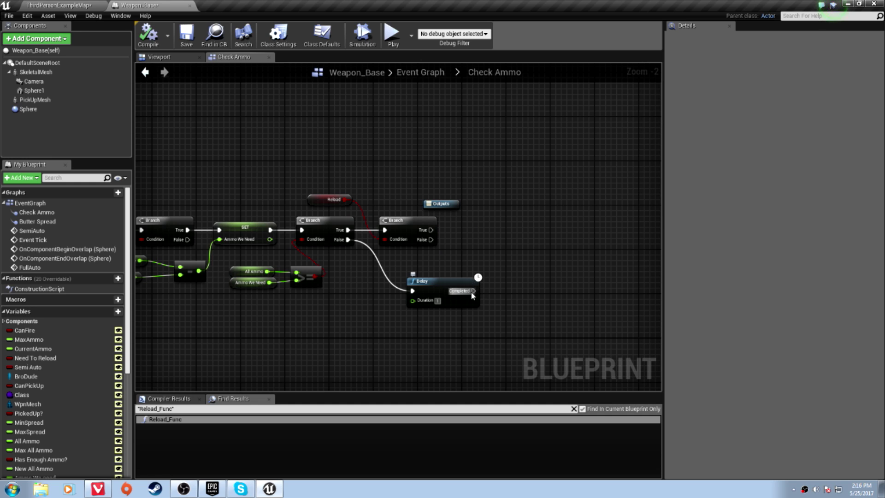
Add a SET Current Ammo node on the Delay's Completed output
{"action": "left_click_drag", "start_coordinate": [472, 291], "coordinate": [496, 295]}
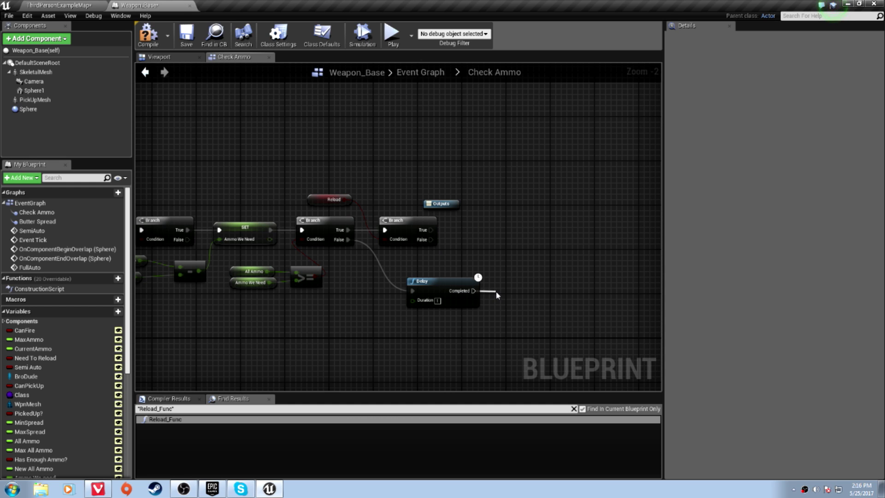
{"action": "left_click_drag", "start_coordinate": [496, 295], "coordinate": [504, 292]}
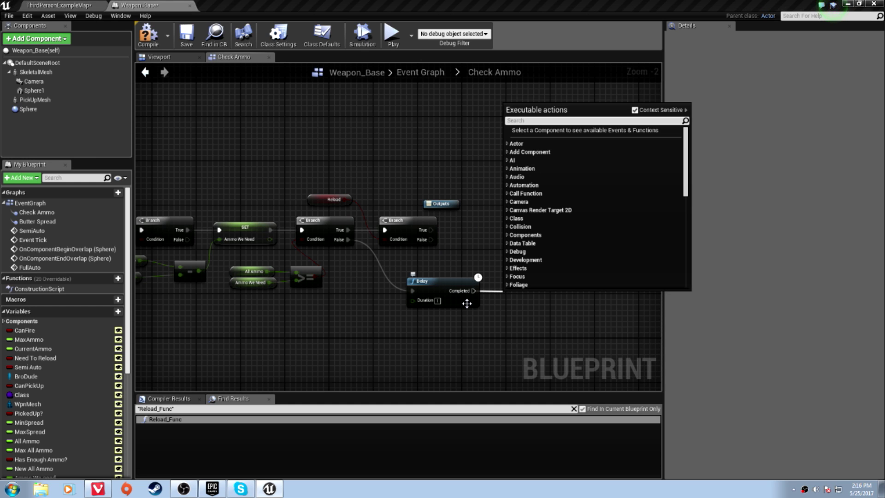
{"action": "type", "text": "set ammo"}
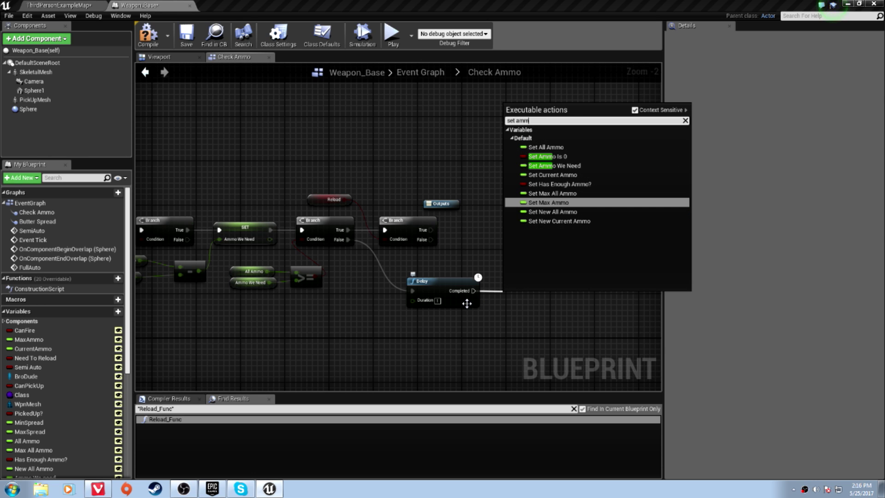
{"action": "key", "text": "Up"}
{"action": "key", "text": "Up"}
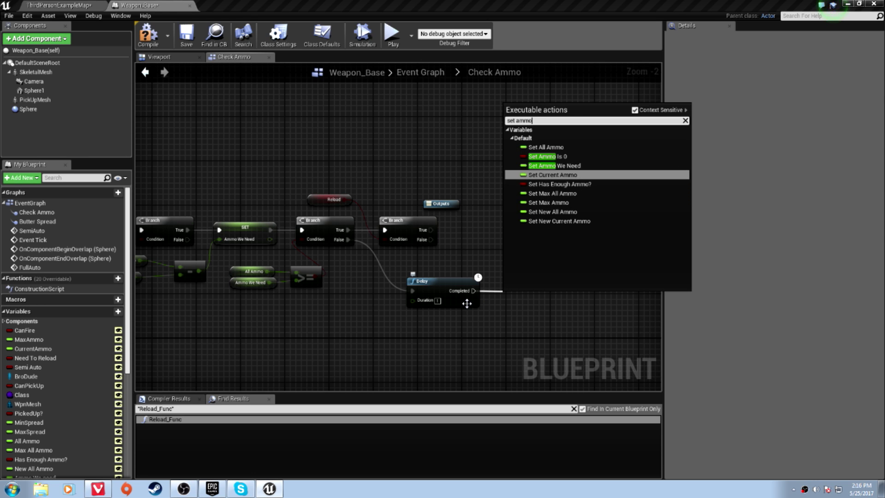
{"action": "key", "text": "Down"}
{"action": "key", "text": "Down"}
{"action": "key", "text": "Down"}
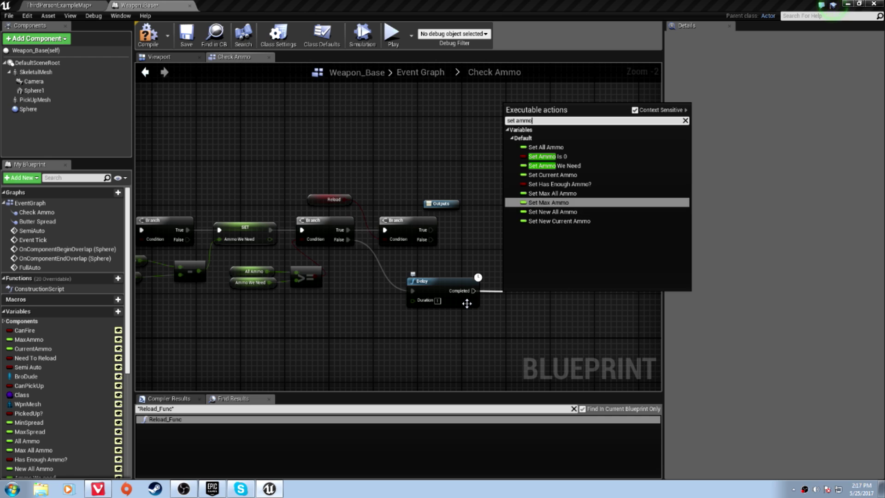
{"action": "key", "text": "Up"}
{"action": "key", "text": "Up"}
{"action": "key", "text": "Up"}
{"action": "key", "text": "Return"}
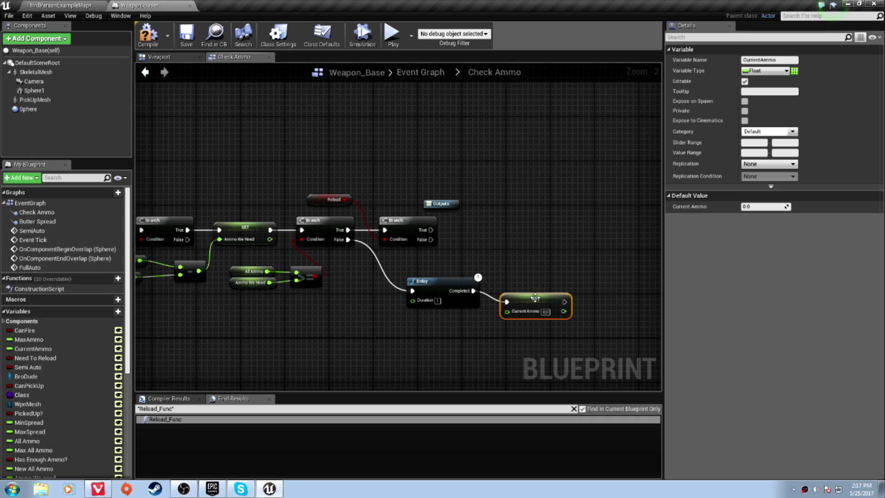
{"action": "left_click_drag", "start_coordinate": [532, 302], "coordinate": [523, 292]}
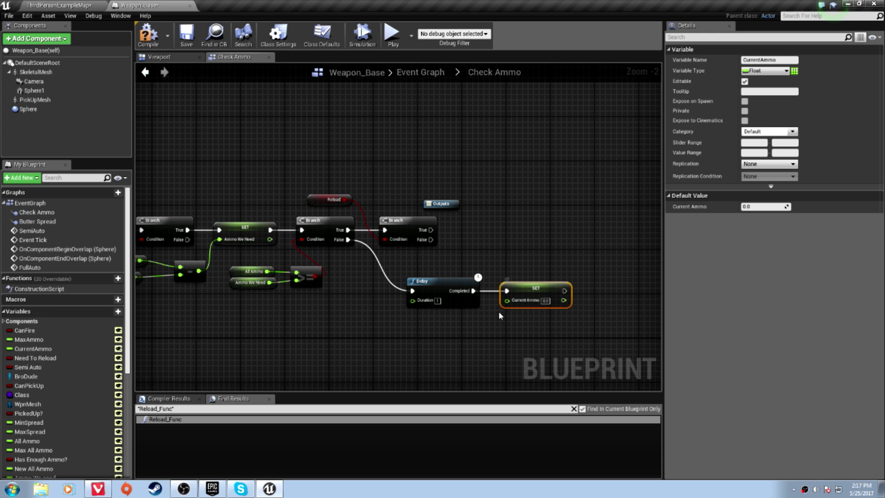
{"action": "left_click", "coordinate": [448, 150]}
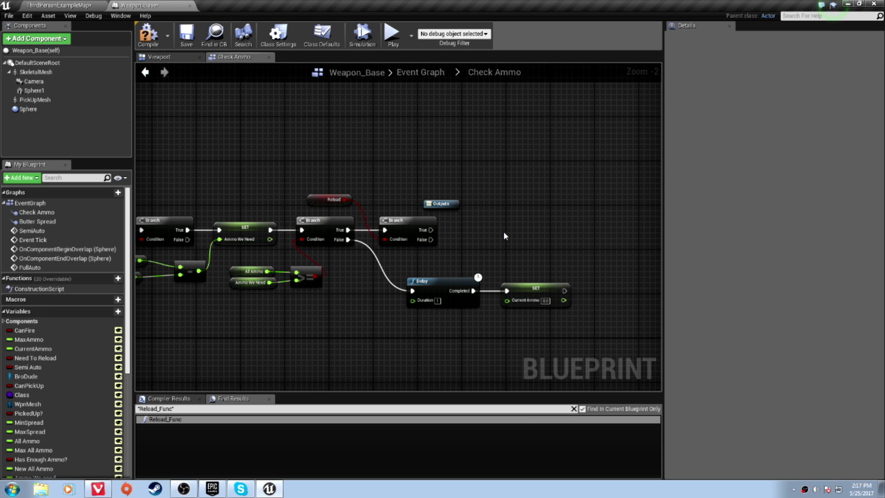
Feed SET Current Ammo from a float addition node with a Current Ammo getter
{"action": "left_click_drag", "start_coordinate": [506, 300], "coordinate": [469, 327]}
{"action": "type", "text": "+"}
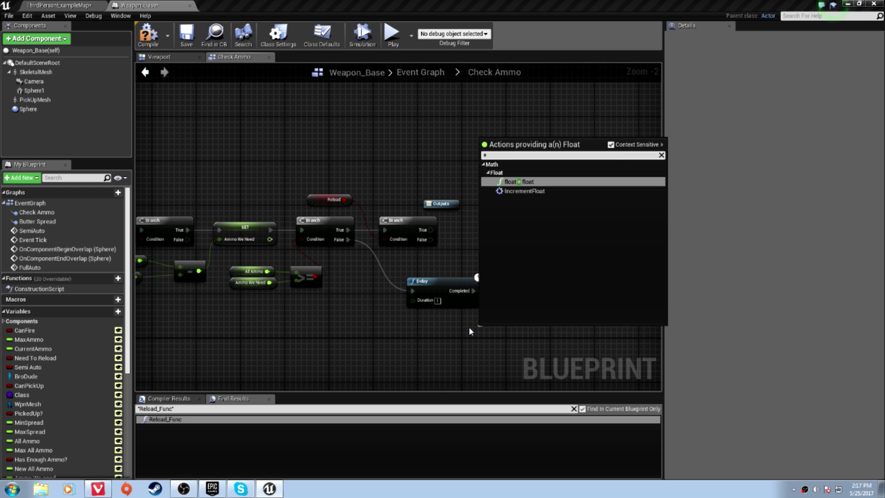
{"action": "key", "text": "Return"}
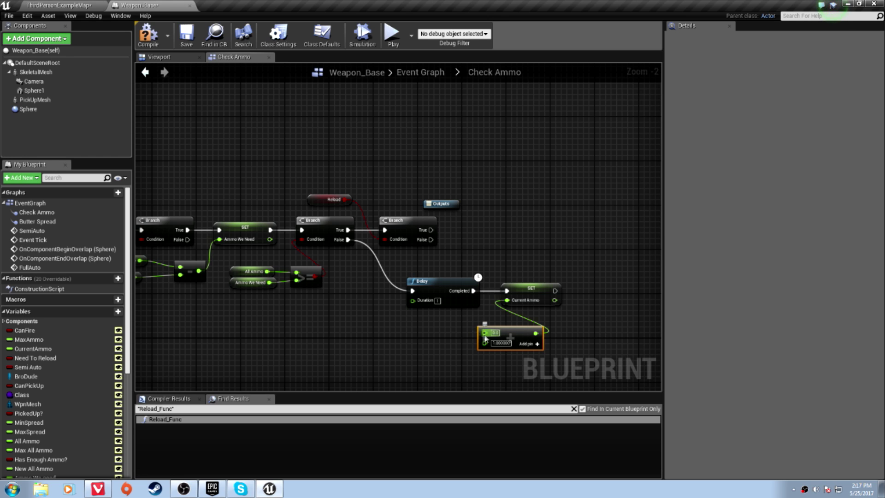
{"action": "left_click_drag", "start_coordinate": [484, 332], "coordinate": [413, 333]}
{"action": "type", "text": "current"}
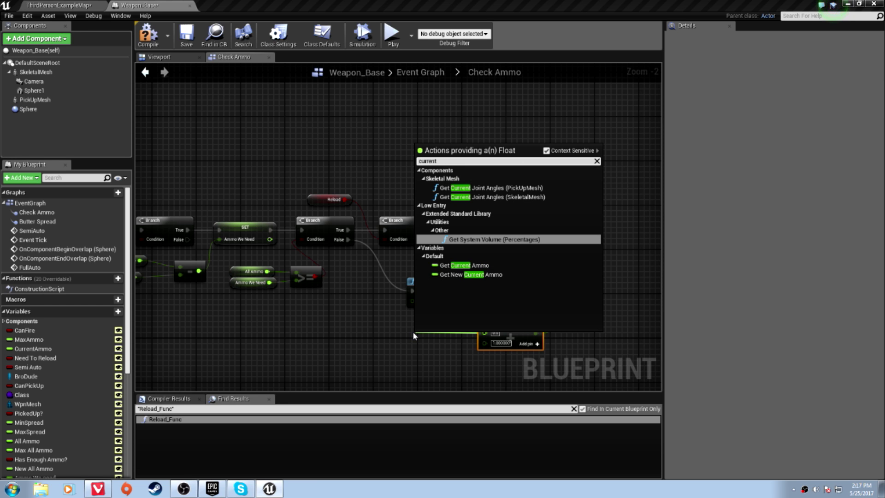
{"action": "key", "text": "Down"}
{"action": "key", "text": "Return"}
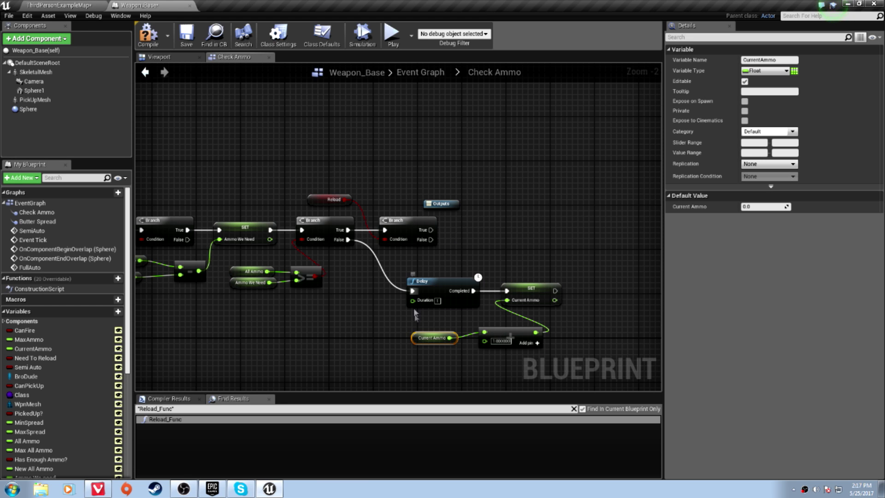
{"action": "left_click_drag", "start_coordinate": [428, 338], "coordinate": [423, 327]}
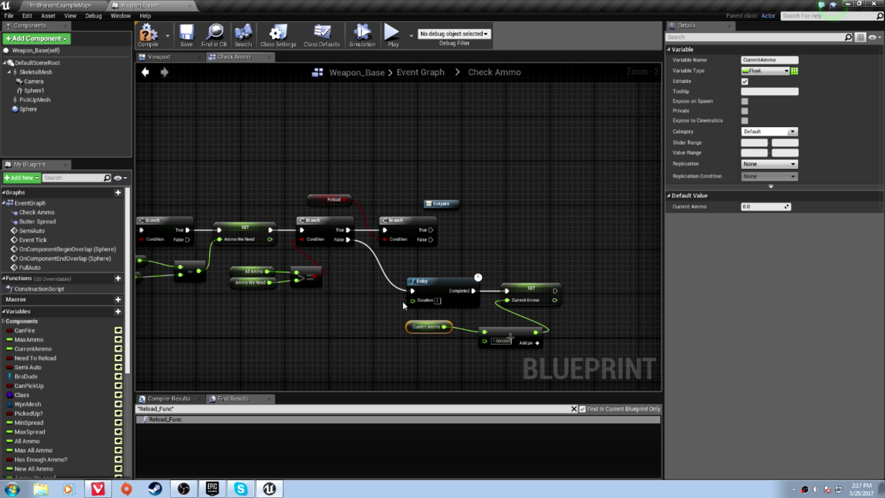
Wire an All Ammo getter into the addition node's second input
{"action": "left_click", "coordinate": [76, 450]}
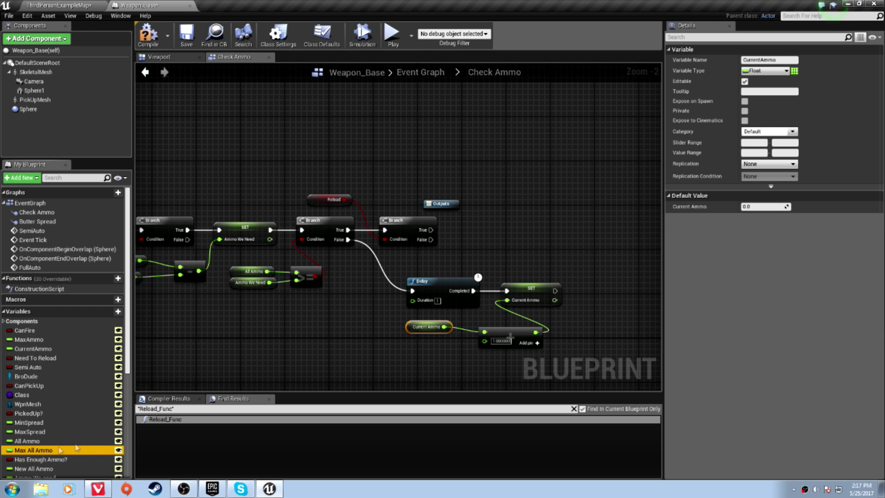
{"action": "left_click", "coordinate": [31, 431]}
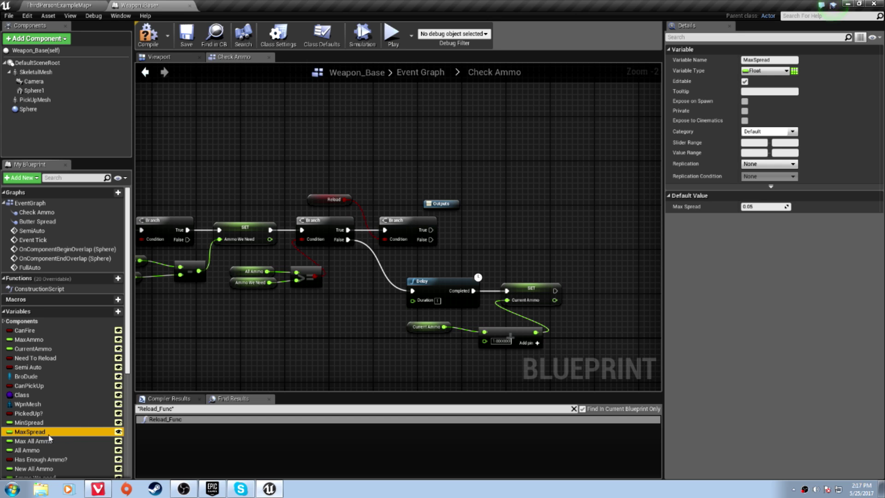
{"action": "left_click", "coordinate": [41, 449]}
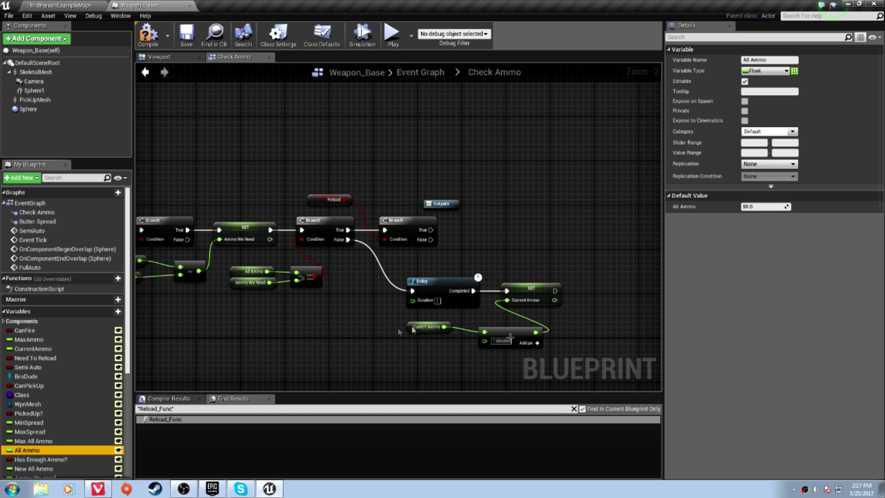
{"action": "mouse_move", "coordinate": [415, 341]}
{"action": "left_mouse_down", "text": "ctrl"}
{"action": "mouse_move", "coordinate": [484, 341]}
{"action": "mouse_move", "coordinate": [409, 345]}
{"action": "left_mouse_up", "text": "ctrl"}
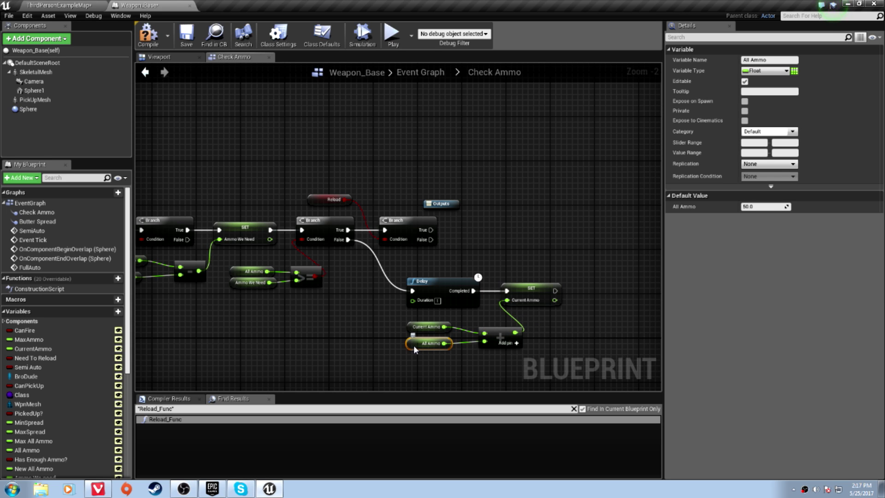
{"action": "left_click_drag", "start_coordinate": [407, 349], "coordinate": [418, 348]}
{"action": "left_click_drag", "start_coordinate": [555, 292], "coordinate": [577, 295]}
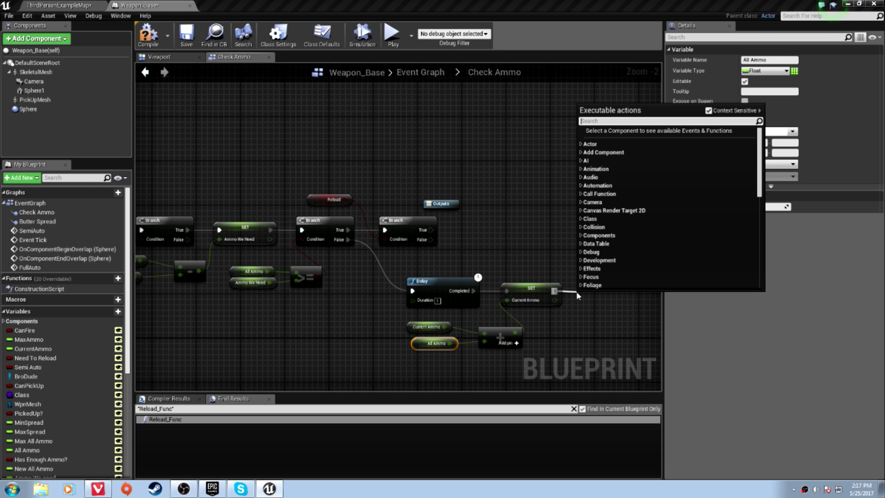
{"action": "type", "text": "a"}
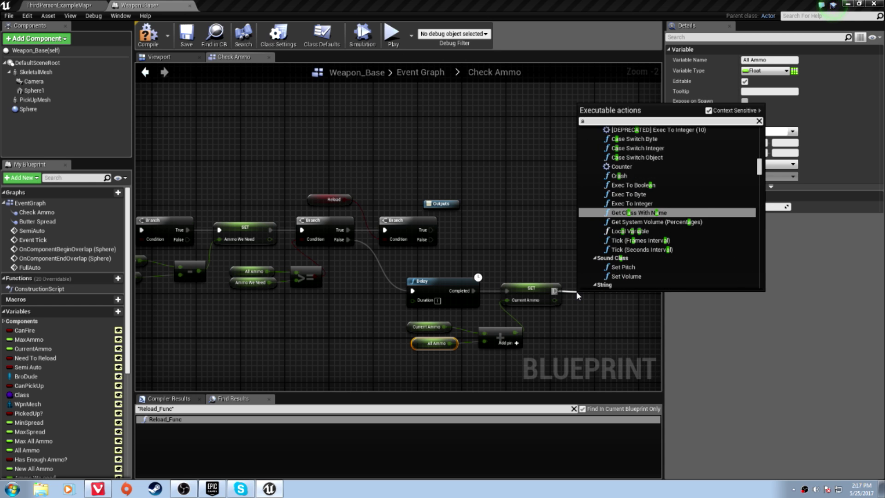
{"action": "type", "text": "ll ammo"}
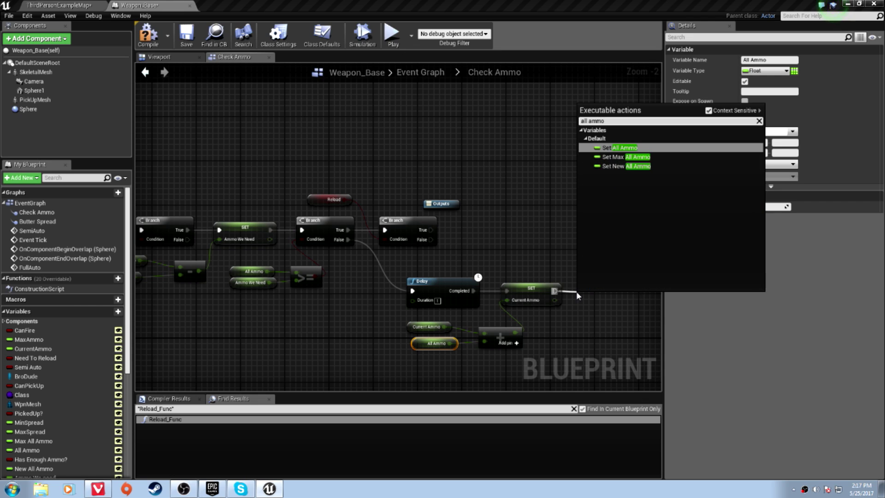
Chain a SET All Ammo node, value 0.0, after SET Current Ammo
{"action": "left_click", "coordinate": [624, 148]}
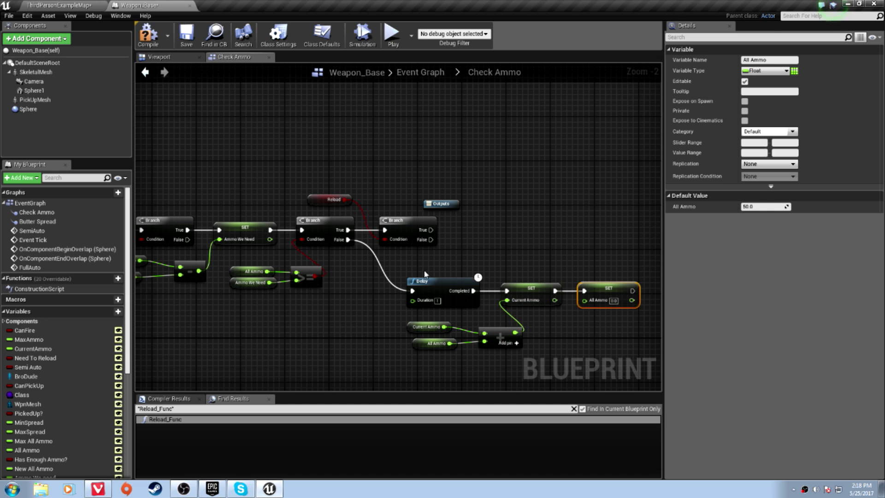
{"action": "right_click_drag", "start_coordinate": [438, 240], "coordinate": [341, 255]}
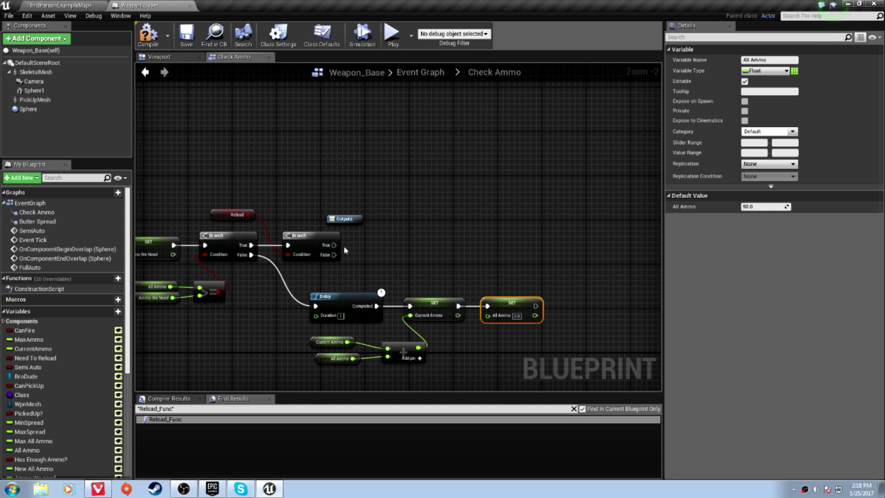
Add a 1-second Delay on the second Branch's True output
{"action": "left_click_drag", "start_coordinate": [335, 245], "coordinate": [476, 243]}
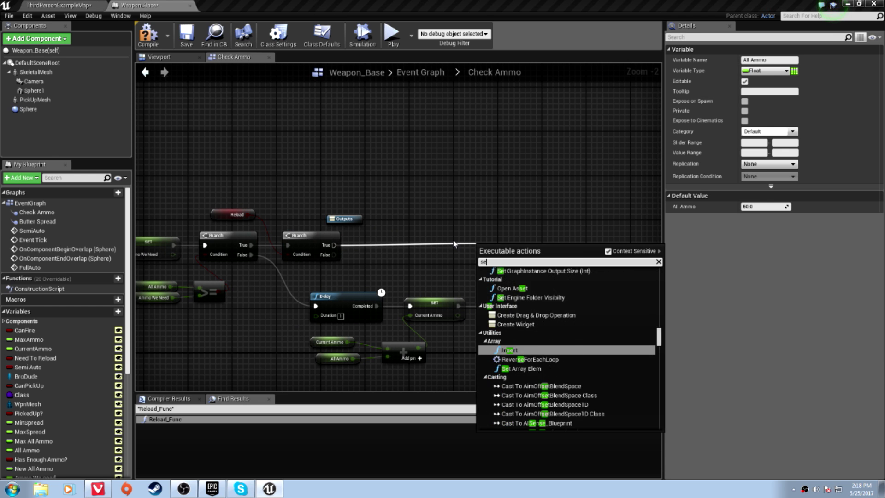
{"action": "scroll", "coordinate": [567, 332], "scroll_direction": "down", "scroll_amount": 5}
{"action": "type", "text": "delay"}
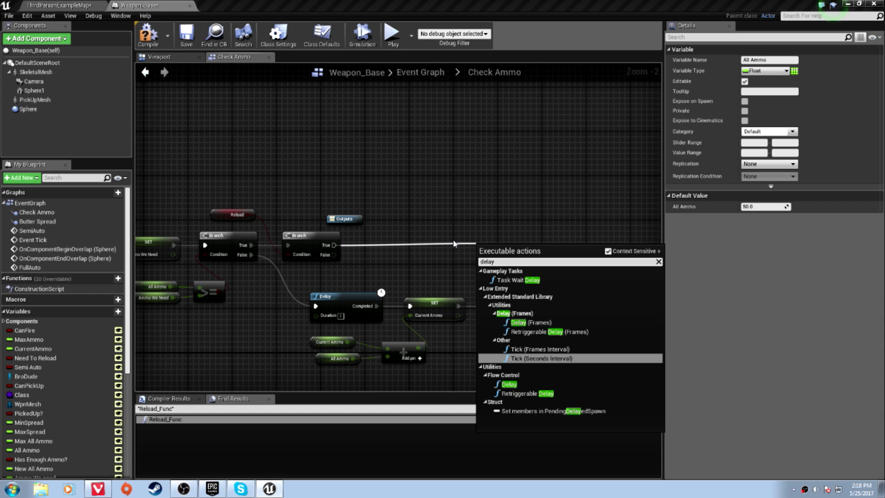
{"action": "left_click", "coordinate": [508, 384]}
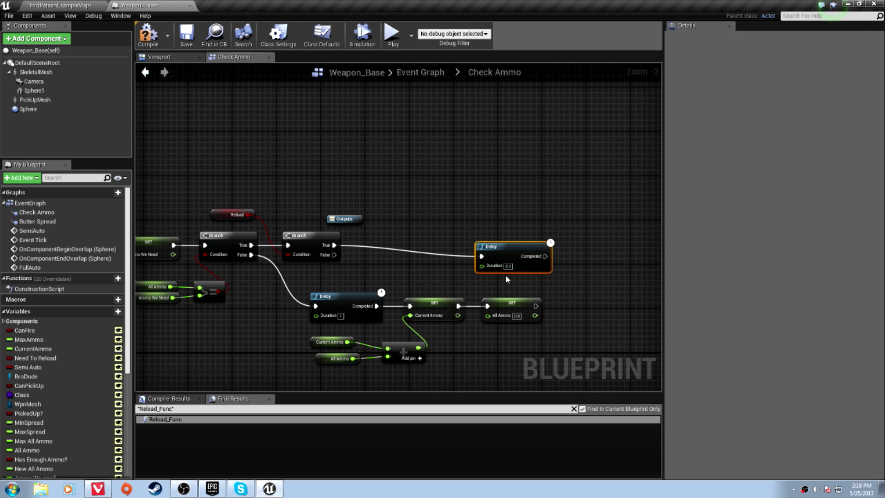
{"action": "left_click", "coordinate": [505, 266]}
{"action": "type", "text": "1"}
{"action": "mouse_move", "coordinate": [512, 248]}
{"action": "left_mouse_down"}
{"action": "mouse_move", "coordinate": [446, 236]}
{"action": "mouse_move", "coordinate": [495, 244]}
{"action": "left_mouse_up"}
{"action": "type", "text": "set c"}
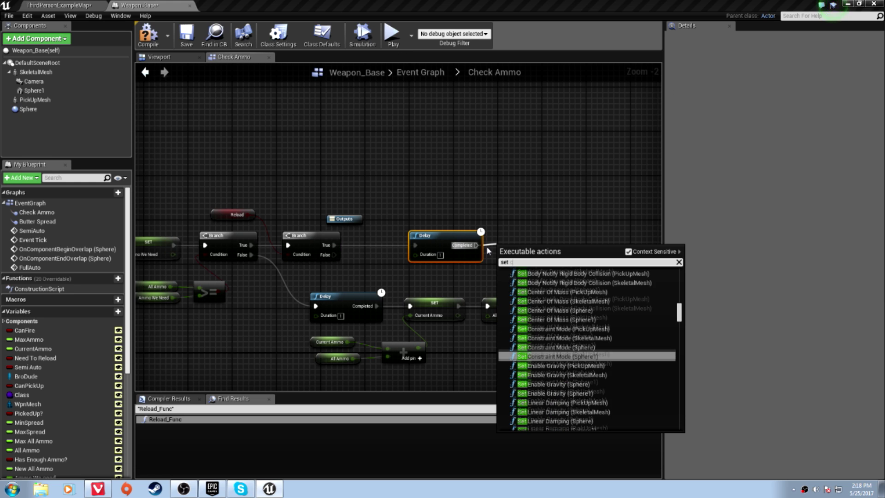
{"action": "type", "text": "urren"}
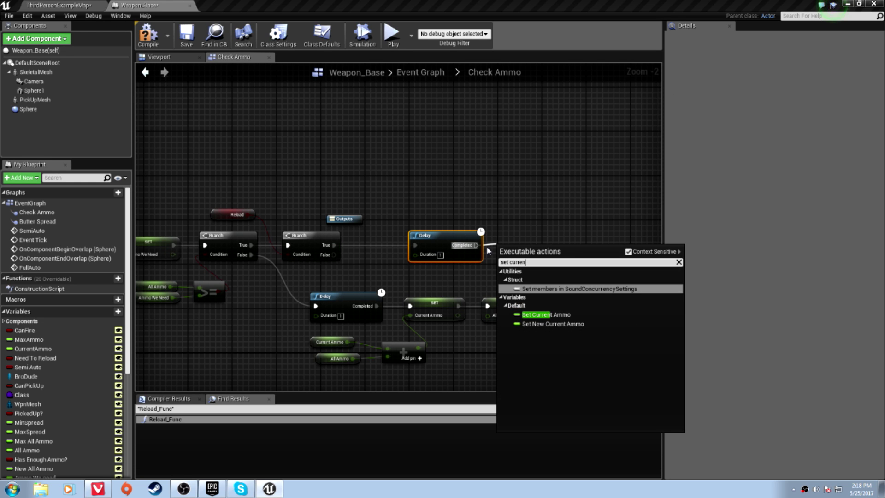
Add a SET Current Ammo after that Delay, fed by a Max Ammo getter
{"action": "left_click", "coordinate": [546, 315]}
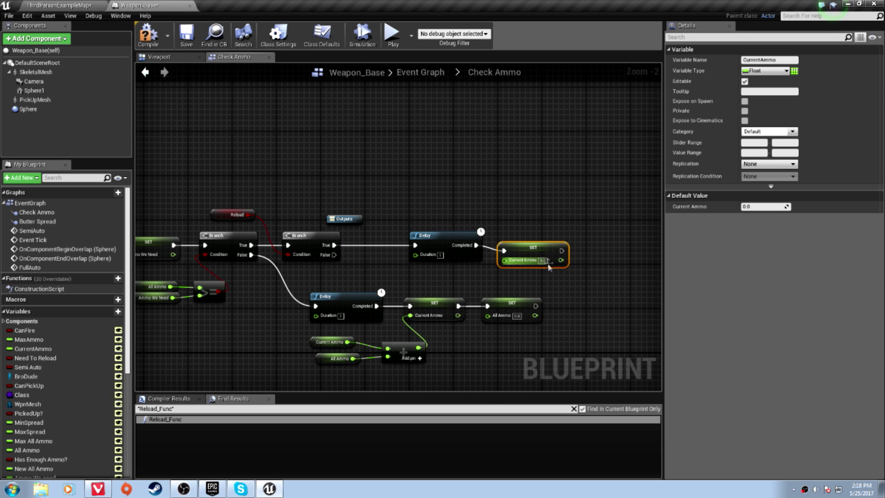
{"action": "left_click_drag", "start_coordinate": [533, 248], "coordinate": [534, 238]}
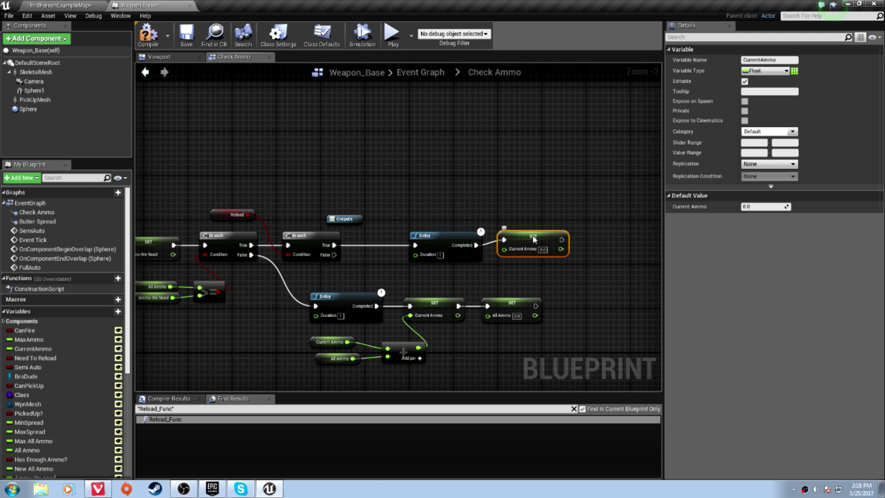
{"action": "left_click", "coordinate": [29, 338]}
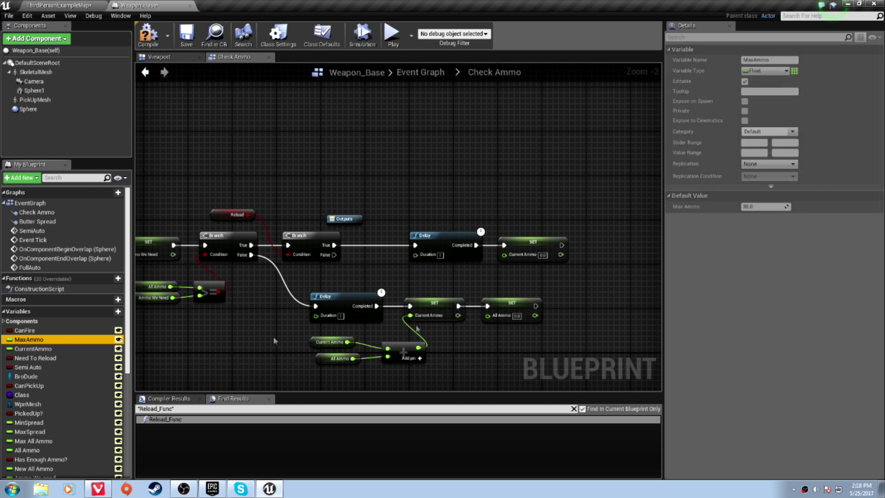
{"action": "left_click_drag", "start_coordinate": [274, 340], "coordinate": [506, 254]}
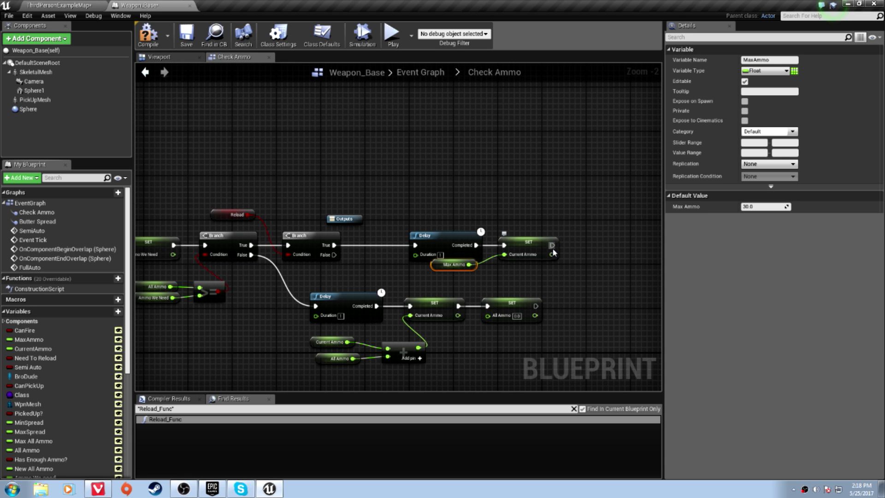
Chain a SET All Ammo node after the new SET Current Ammo
{"action": "left_click_drag", "start_coordinate": [553, 245], "coordinate": [599, 246]}
{"action": "type", "text": "clu"}
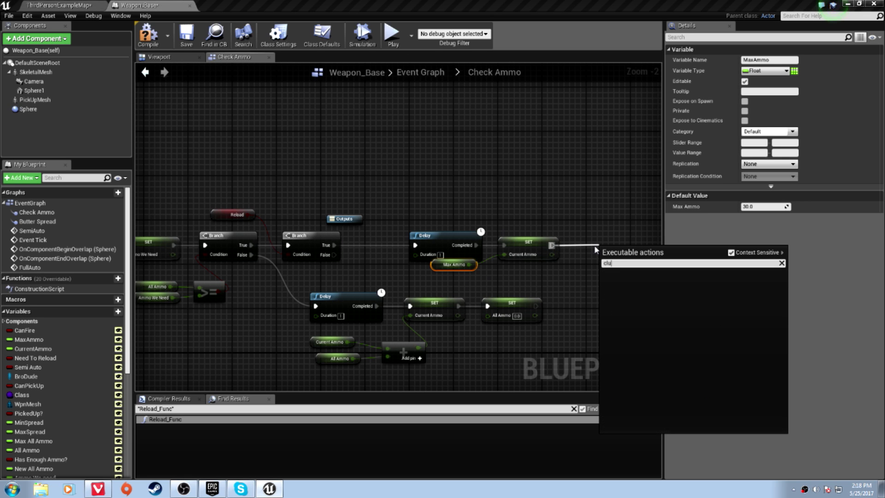
{"action": "key", "text": "BackSpace"}
{"action": "type", "text": "ip"}
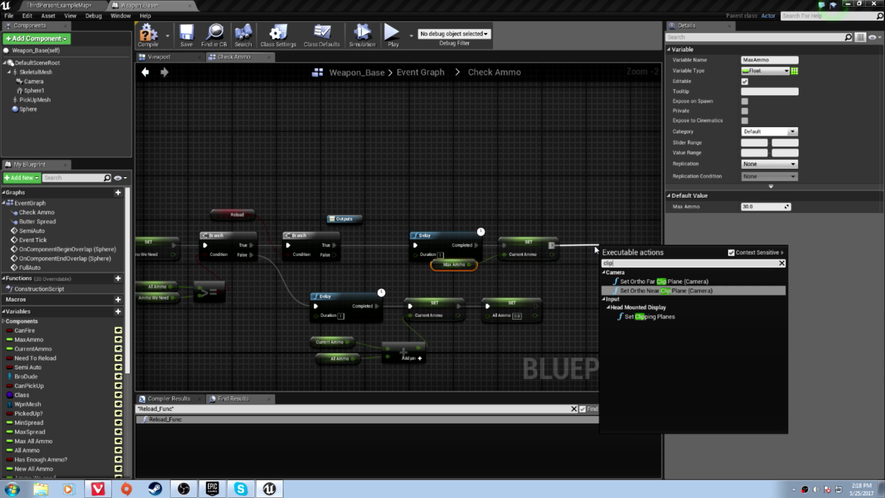
{"action": "key", "text": "BackSpace"}
{"action": "key", "text": "BackSpace"}
{"action": "key", "text": "BackSpace"}
{"action": "type", "text": "set al"}
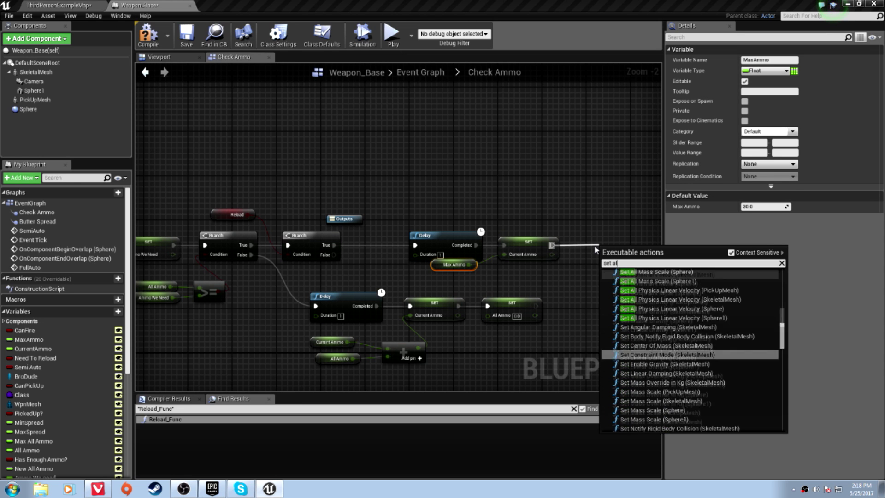
{"action": "type", "text": "l amm"}
{"action": "key", "text": "Return"}
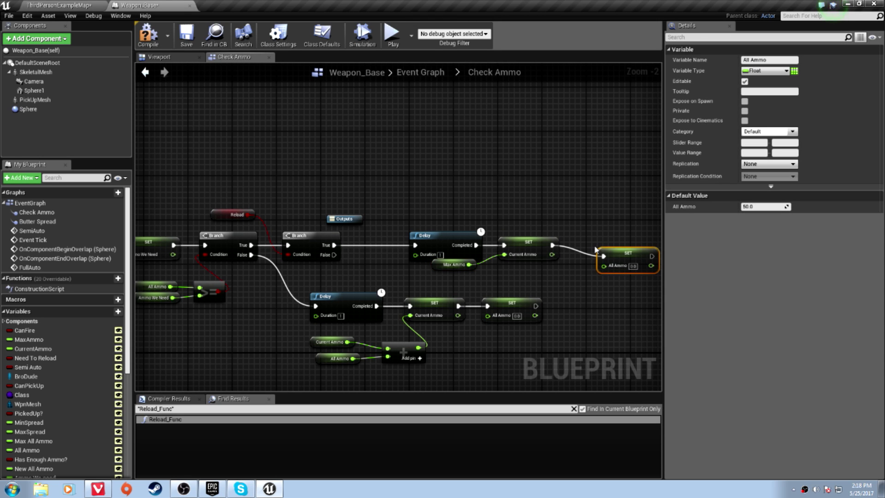
Feed the True-path SET All Ammo with All Ammo minus Ammo We Need
{"action": "left_click_drag", "start_coordinate": [625, 257], "coordinate": [613, 248]}
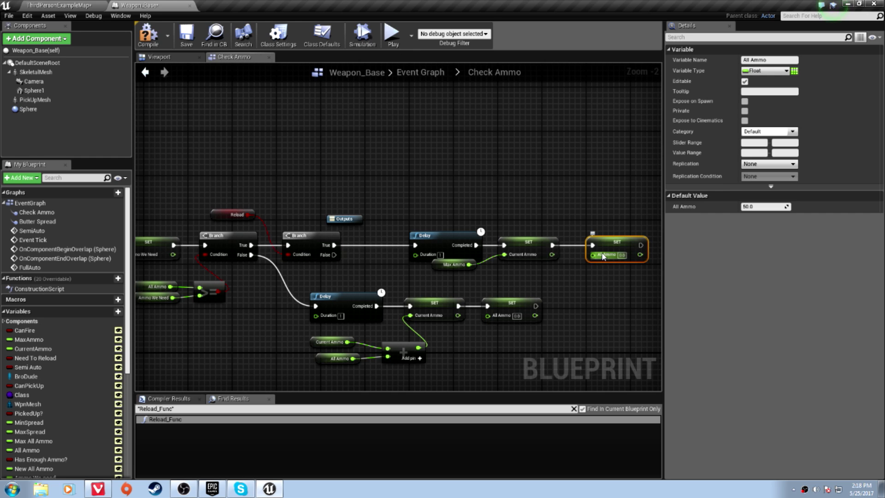
{"action": "left_click_drag", "start_coordinate": [594, 254], "coordinate": [578, 290]}
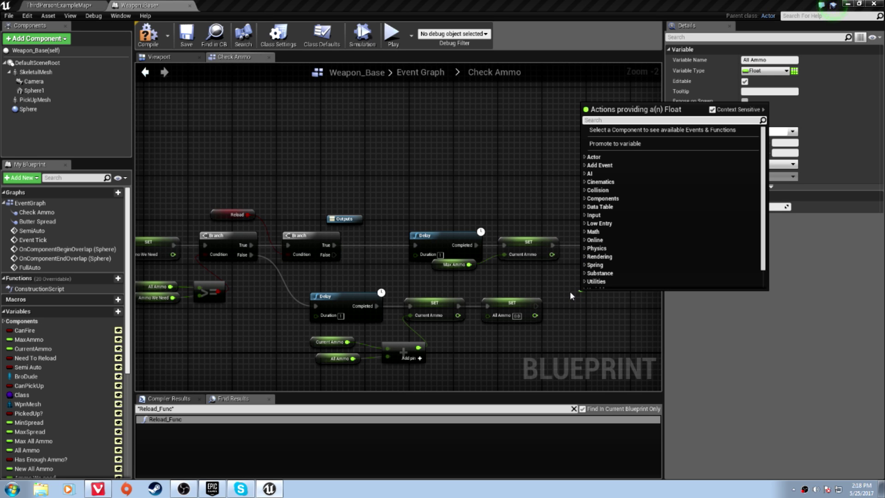
{"action": "type", "text": "*"}
{"action": "key", "text": "Return"}
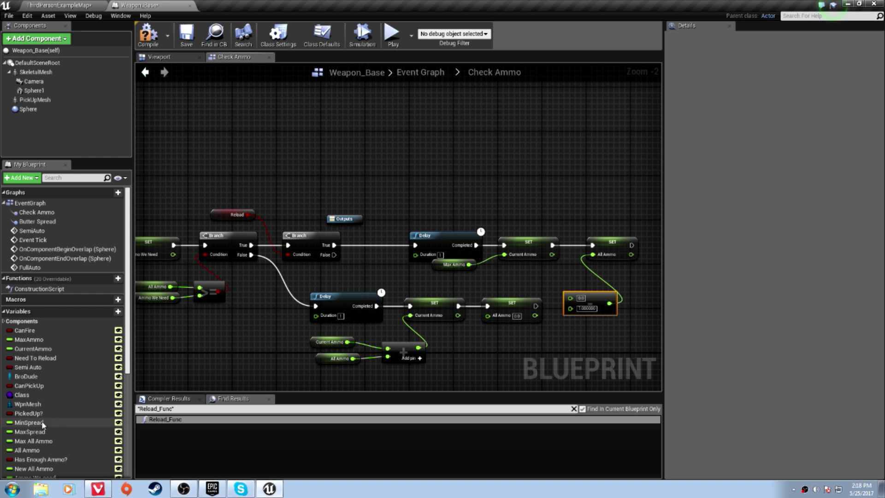
{"action": "left_click", "coordinate": [27, 450]}
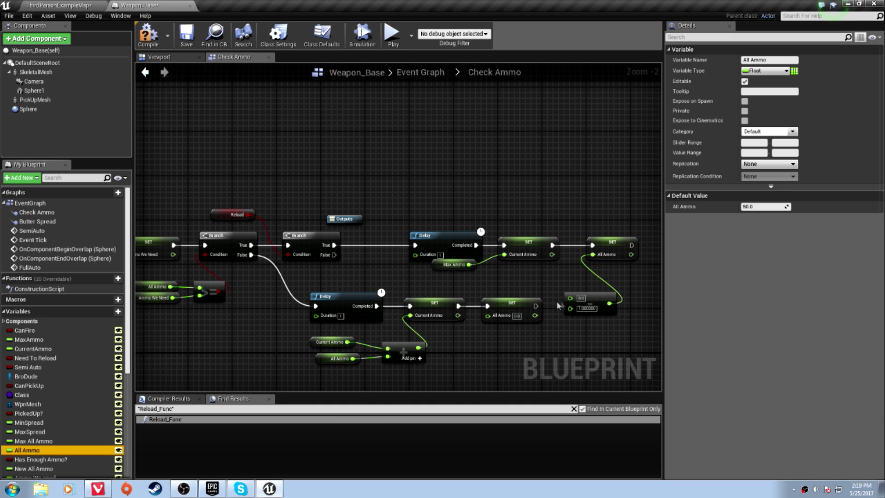
{"action": "mouse_move", "coordinate": [570, 302]}
{"action": "left_mouse_down"}
{"action": "mouse_move", "coordinate": [576, 283]}
{"action": "mouse_move", "coordinate": [544, 280]}
{"action": "left_mouse_up"}
{"action": "key", "text": "ctrl+v"}
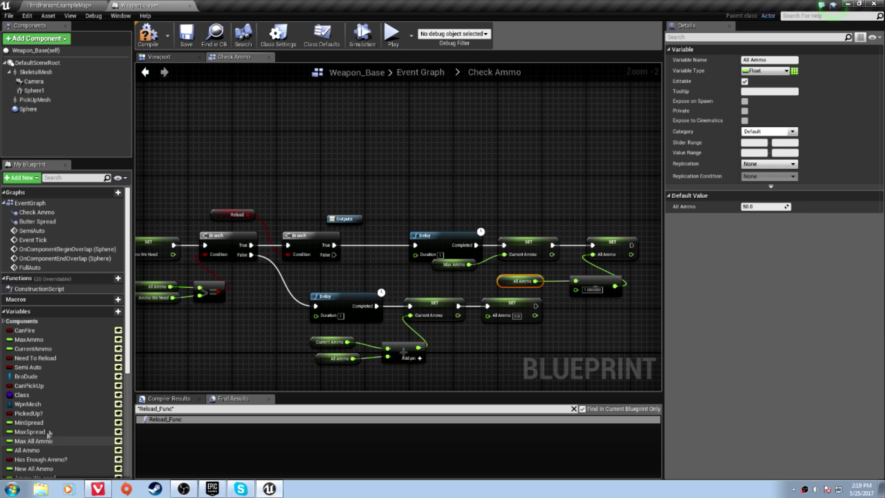
{"action": "scroll", "coordinate": [42, 435], "scroll_direction": "down", "scroll_amount": 1}
{"action": "left_click", "coordinate": [35, 463]}
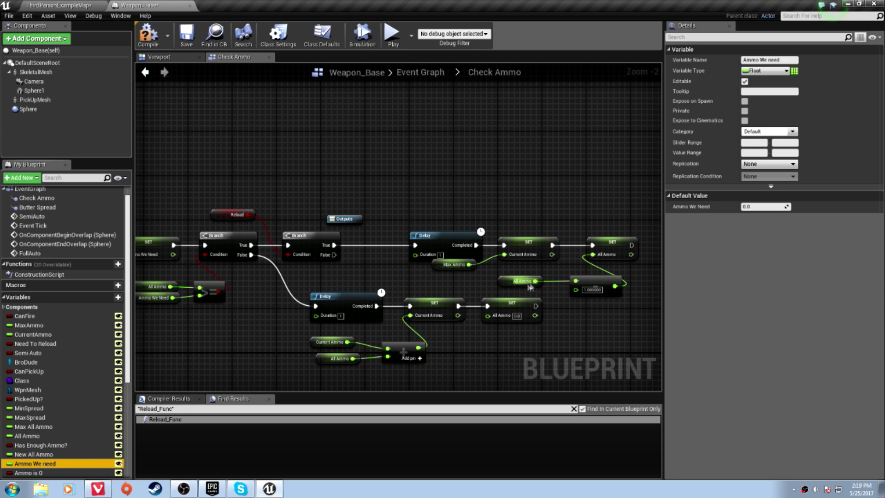
{"action": "left_click_drag", "start_coordinate": [578, 292], "coordinate": [534, 294]}
{"action": "scroll", "coordinate": [428, 249], "scroll_direction": "down", "scroll_amount": 3}
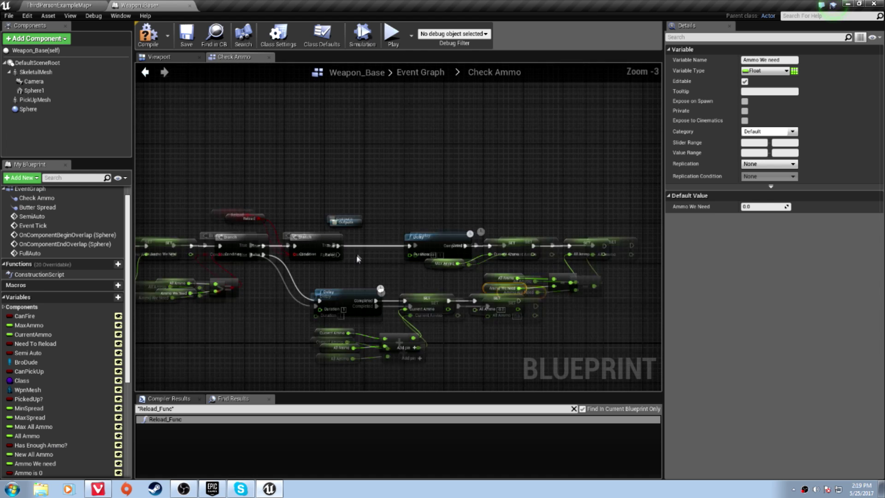
{"action": "scroll", "coordinate": [439, 266], "scroll_direction": "down", "scroll_amount": 1}
{"action": "scroll", "coordinate": [431, 260], "scroll_direction": "down", "scroll_amount": 1}
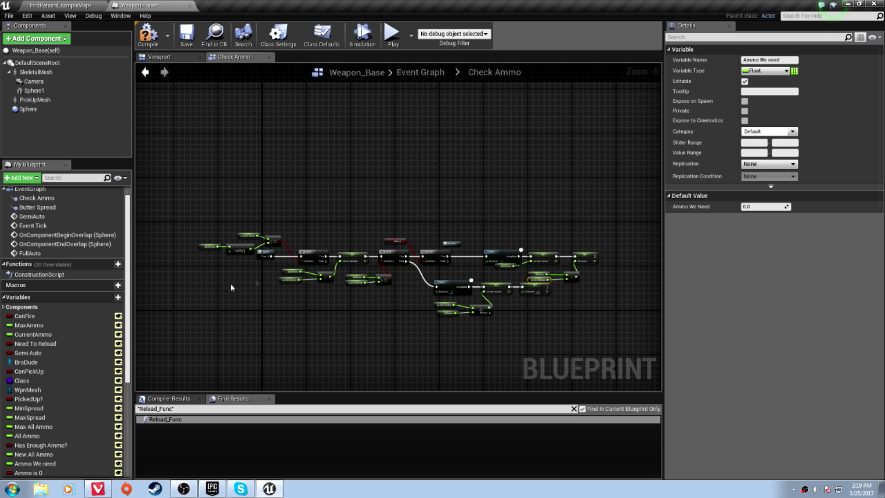
{"action": "scroll", "coordinate": [232, 287], "scroll_direction": "up", "scroll_amount": 5}
In the Event Graph, wire Sequence Then 12 into the CheckAmmo collapsed node
{"action": "right_click_drag", "start_coordinate": [258, 252], "coordinate": [255, 271]}
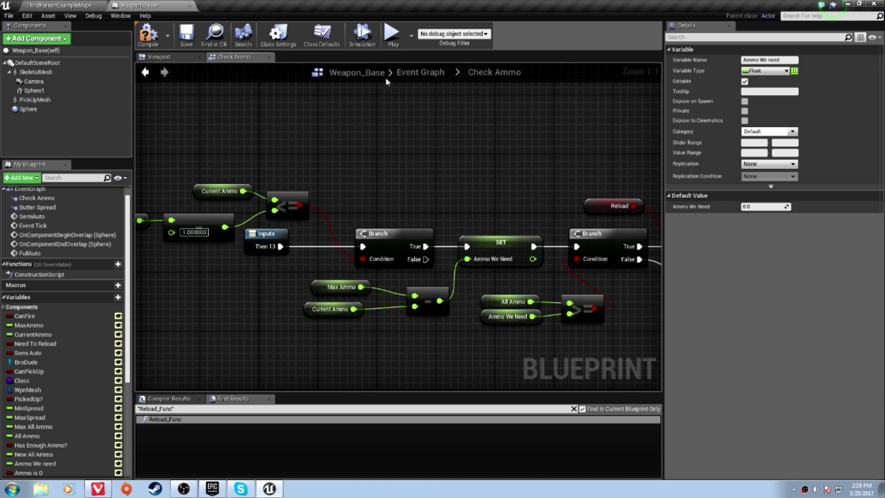
{"action": "left_click", "coordinate": [420, 72]}
{"action": "scroll", "coordinate": [303, 174], "scroll_direction": "up", "scroll_amount": 4}
{"action": "scroll", "coordinate": [303, 173], "scroll_direction": "up", "scroll_amount": 3}
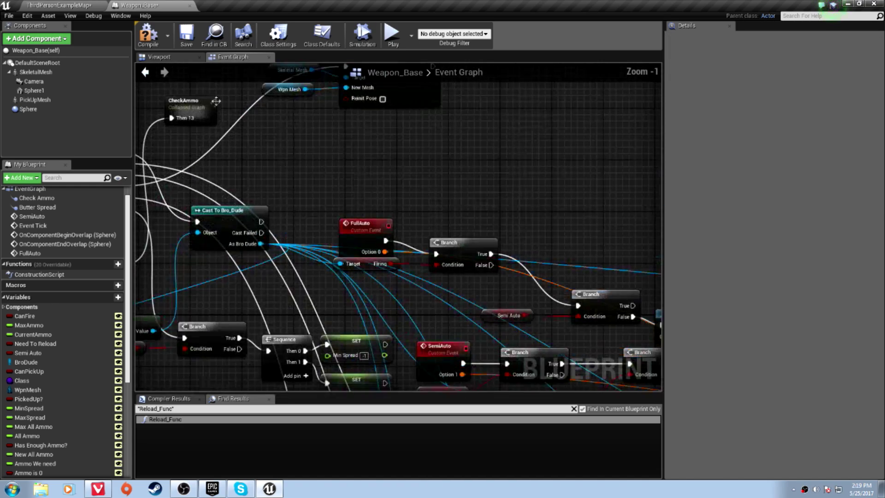
{"action": "scroll", "coordinate": [325, 170], "scroll_direction": "down", "scroll_amount": 3}
{"action": "scroll", "coordinate": [335, 166], "scroll_direction": "down", "scroll_amount": 1}
{"action": "scroll", "coordinate": [335, 166], "scroll_direction": "up", "scroll_amount": 5}
{"action": "right_click_drag", "start_coordinate": [277, 208], "coordinate": [263, 214]}
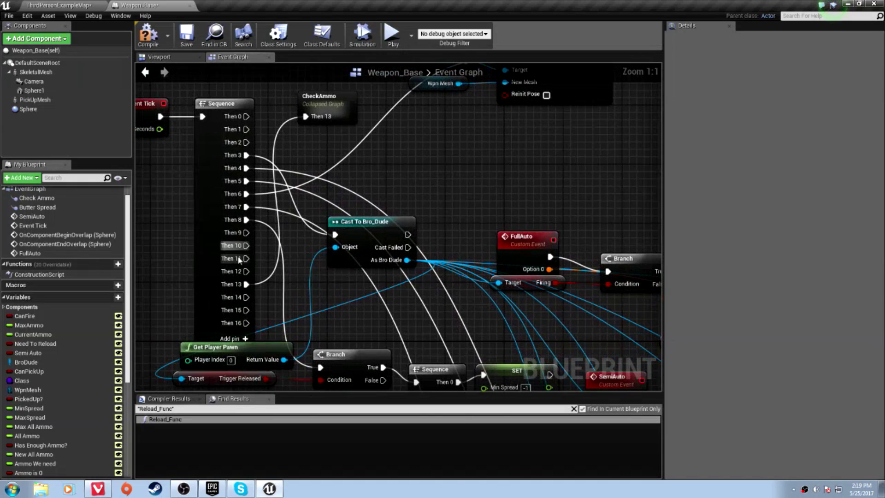
{"action": "left_click", "coordinate": [236, 271]}
{"action": "left_click_drag", "start_coordinate": [245, 271], "coordinate": [325, 103]}
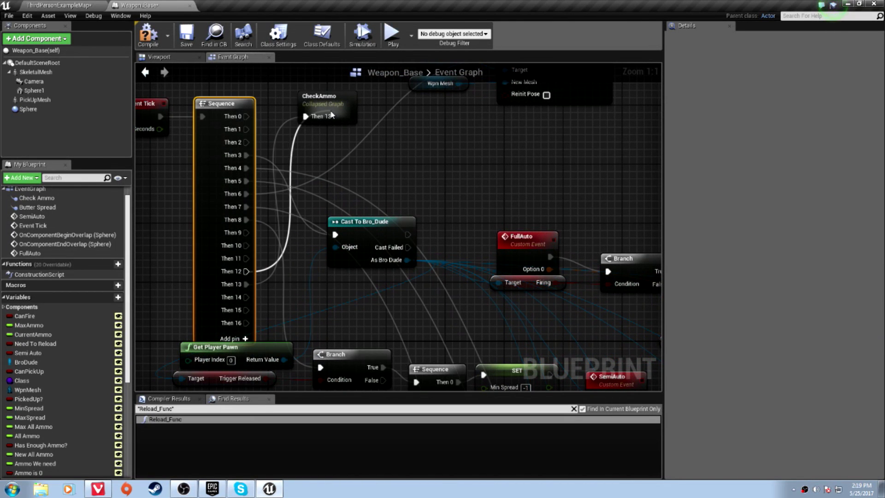
Inside CheckAmmo, pull a wire from the Inputs node's new Then 12 pin
{"action": "double_click", "coordinate": [339, 111]}
{"action": "scroll", "coordinate": [251, 184], "scroll_direction": "up", "scroll_amount": 3}
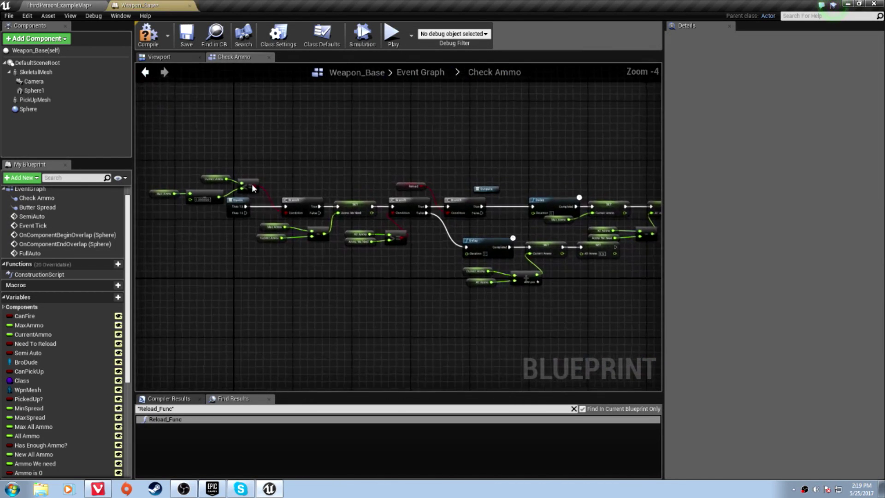
{"action": "right_click_drag", "start_coordinate": [251, 184], "coordinate": [289, 194]}
{"action": "left_click_drag", "start_coordinate": [289, 177], "coordinate": [307, 249]}
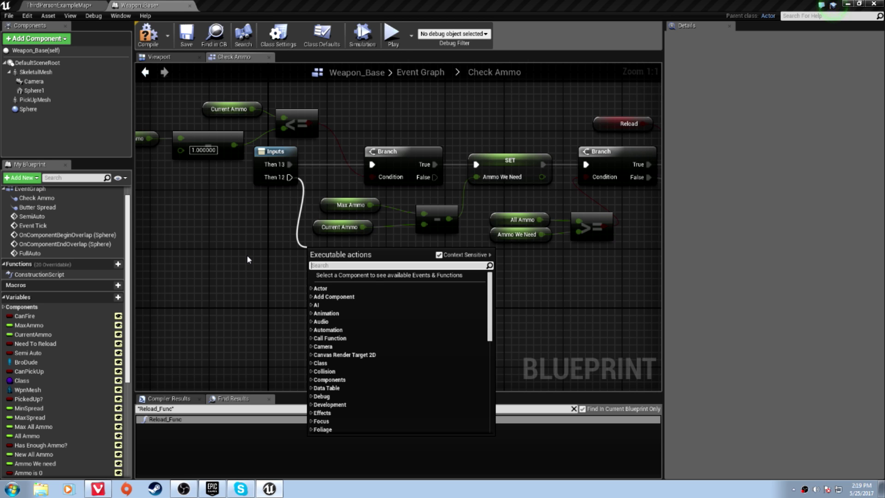
{"action": "type", "text": "bran"}
Add a Branch on Then 12 with a float <= float comparison as its condition
{"action": "key", "text": "Return"}
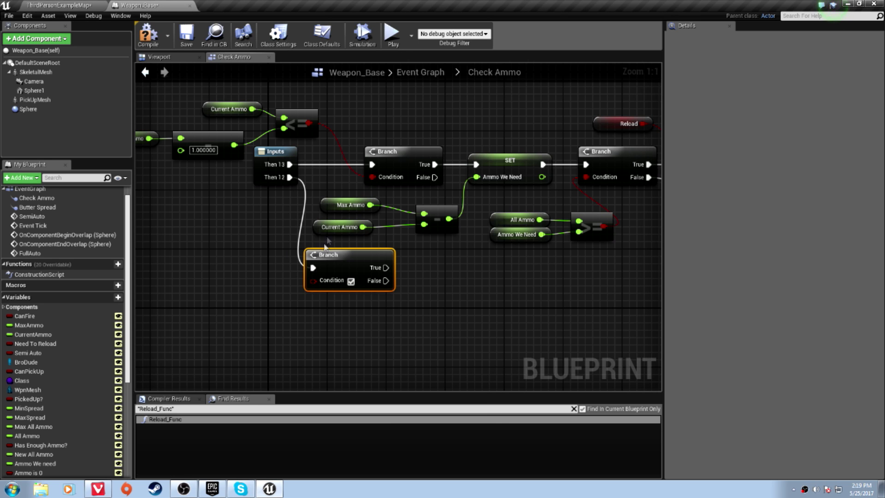
{"action": "left_click_drag", "start_coordinate": [343, 255], "coordinate": [341, 270]}
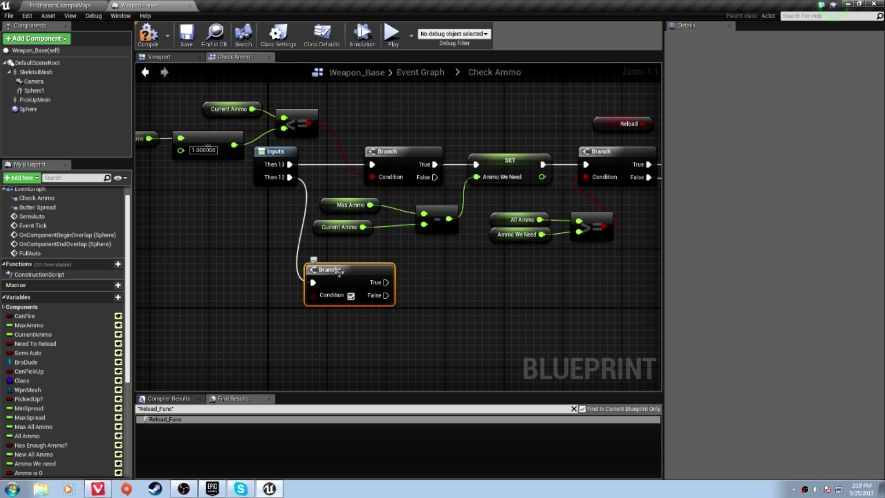
{"action": "left_click_drag", "start_coordinate": [312, 296], "coordinate": [224, 290]}
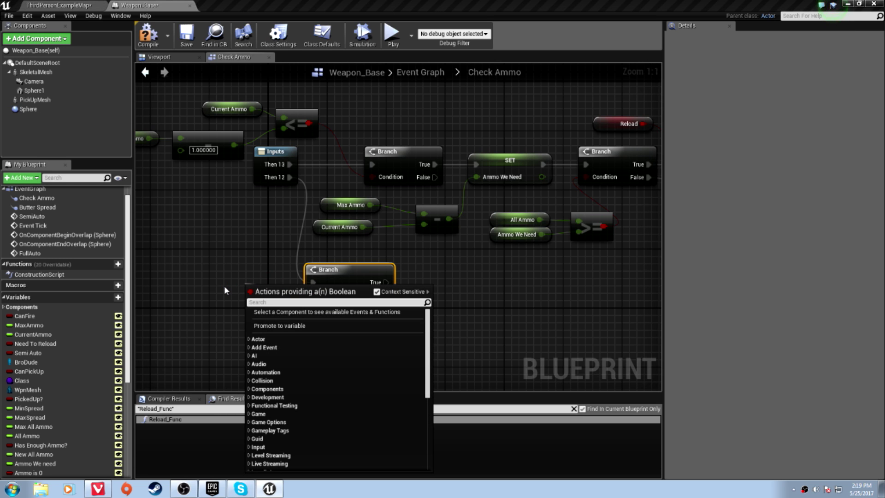
{"action": "type", "text": "<="}
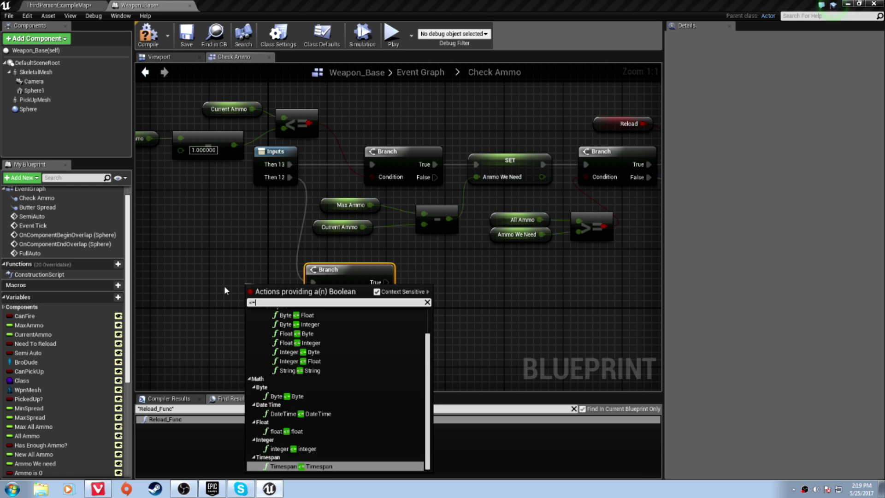
{"action": "key", "text": "Up"}
{"action": "key", "text": "Up"}
{"action": "key", "text": "Down"}
{"action": "key", "text": "Return"}
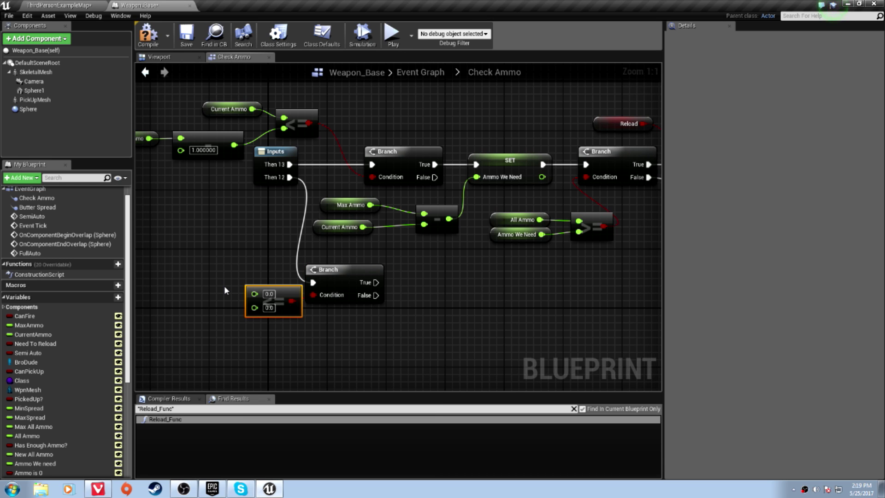
Plug a Current Ammo getter into the comparison's first input
{"action": "left_click_drag", "start_coordinate": [255, 307], "coordinate": [187, 288]}
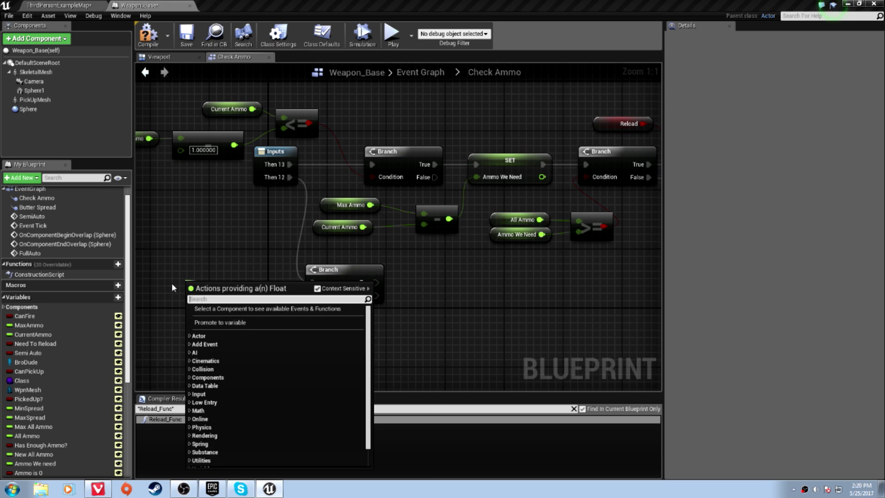
{"action": "type", "text": "current a"}
{"action": "key", "text": "Down"}
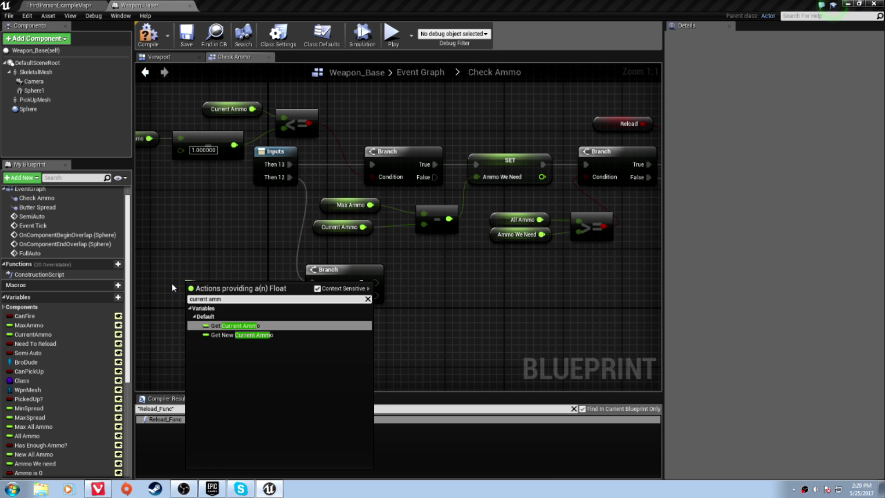
{"action": "key", "text": "Return"}
{"action": "left_click", "coordinate": [214, 285]}
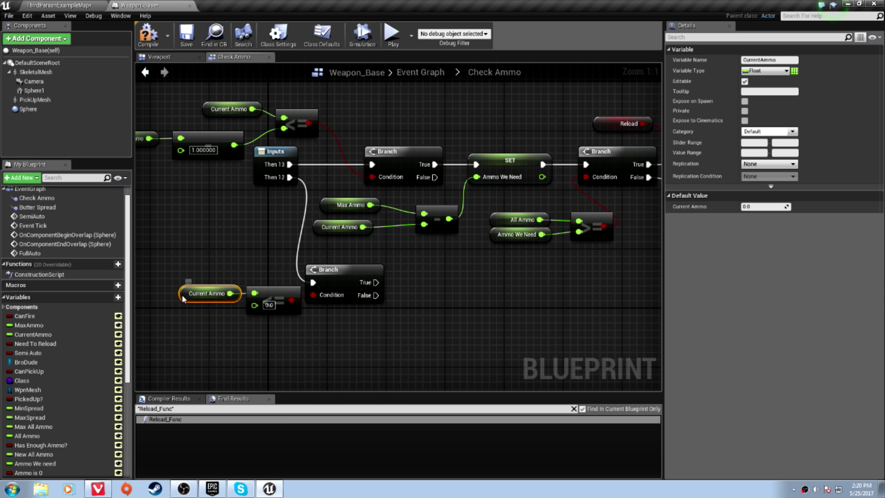
{"action": "left_click_drag", "start_coordinate": [214, 285], "coordinate": [201, 293]}
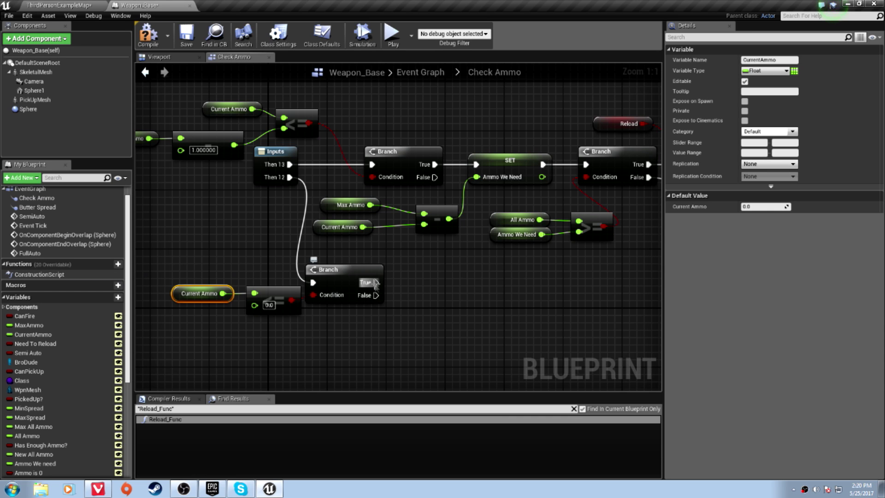
{"action": "left_click_drag", "start_coordinate": [375, 283], "coordinate": [419, 265]}
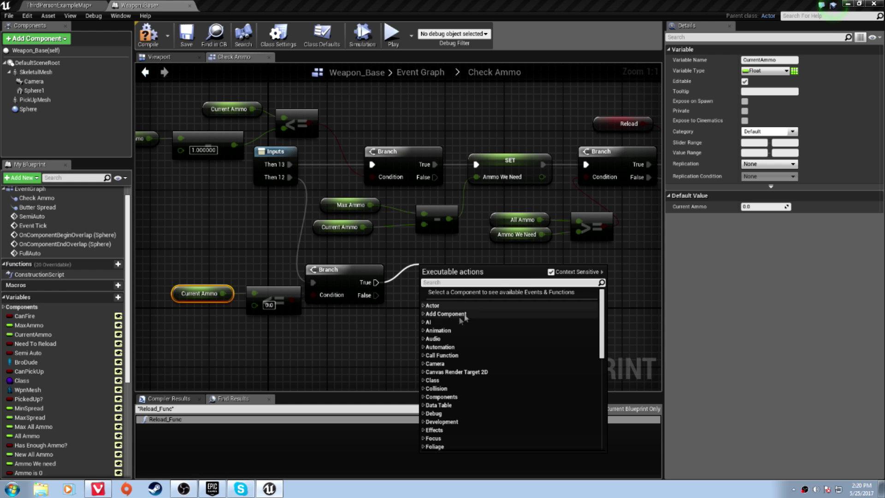
Place two SET Can Fire nodes beside the Branch, deleting a stray getter
{"action": "left_click", "coordinate": [153, 380]}
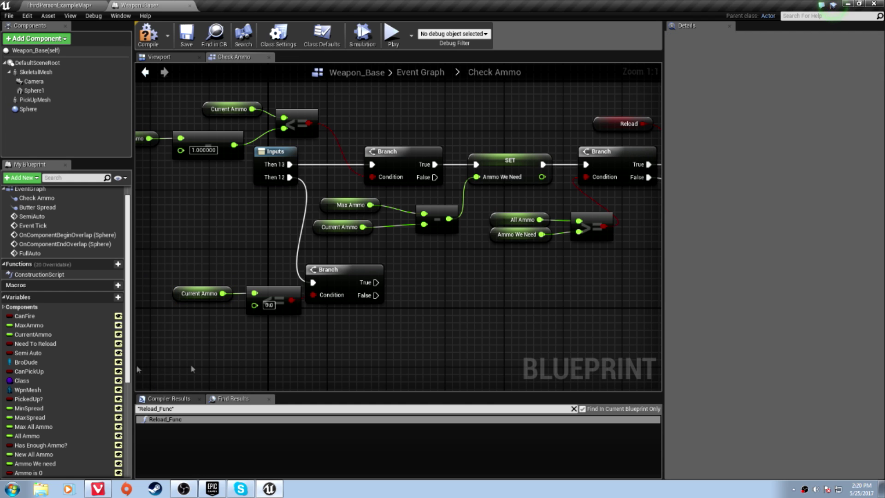
{"action": "left_click_drag", "start_coordinate": [25, 316], "coordinate": [418, 262], "text": "ctrl"}
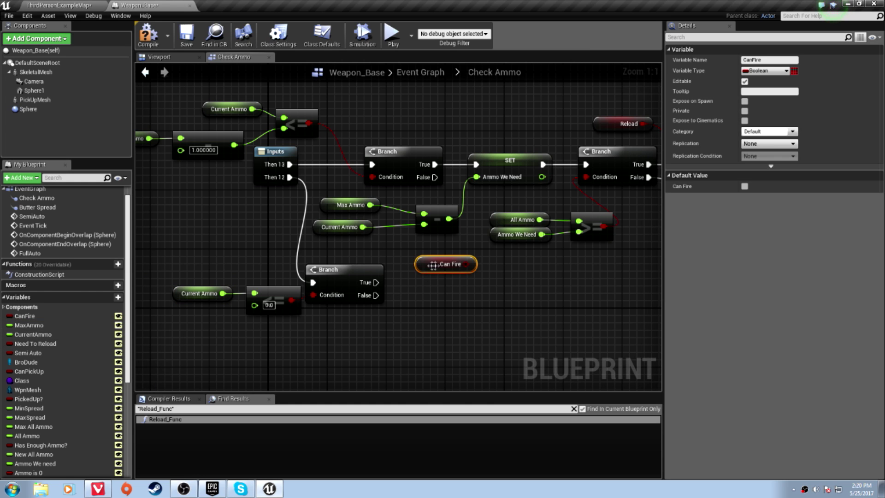
{"action": "key", "text": "Delete"}
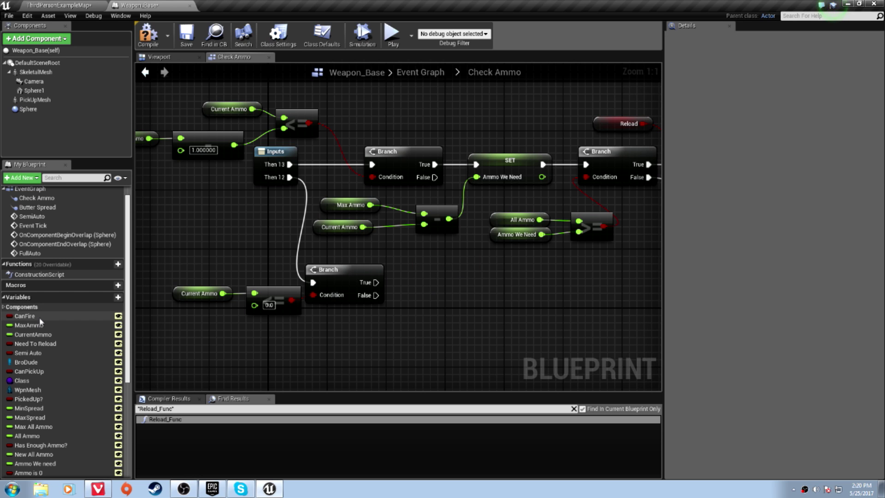
{"action": "left_click_drag", "start_coordinate": [25, 316], "coordinate": [425, 266], "text": "alt"}
{"action": "key", "text": "ctrl+w"}
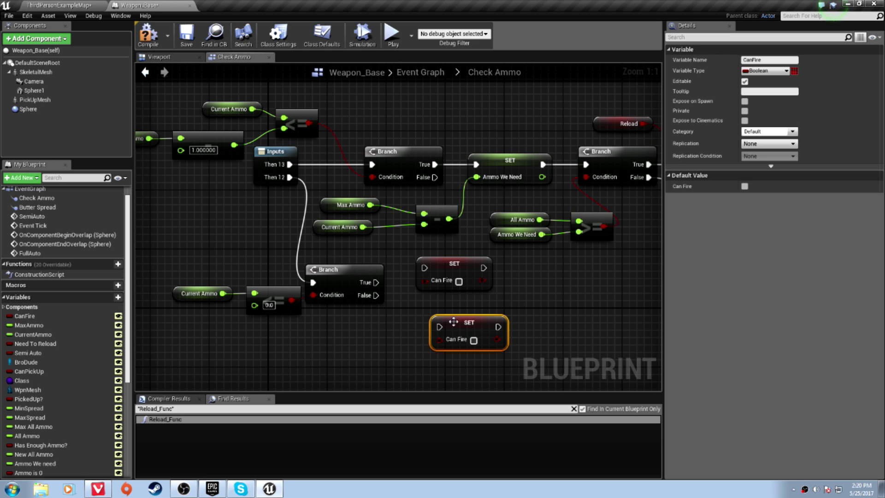
{"action": "left_click_drag", "start_coordinate": [457, 328], "coordinate": [449, 308]}
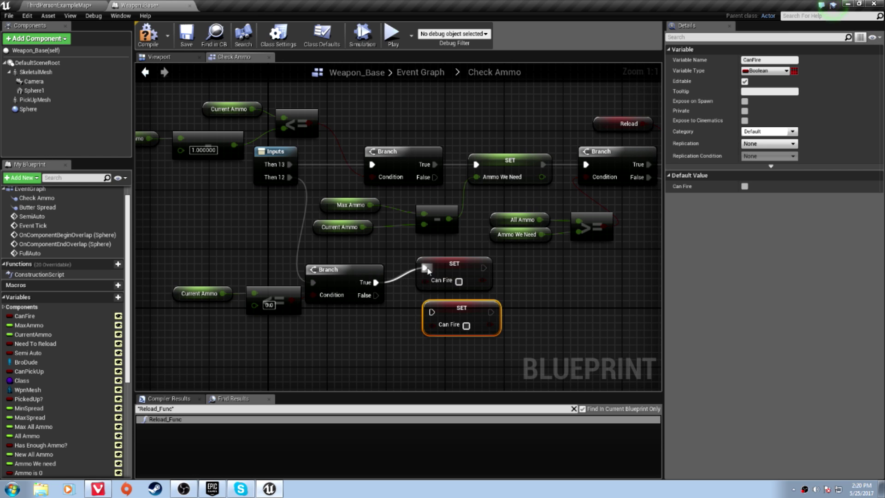
Wire True to the upper Can Fire setter and False to the lower, ticked one
{"action": "left_click_drag", "start_coordinate": [375, 282], "coordinate": [423, 267]}
{"action": "left_click_drag", "start_coordinate": [376, 295], "coordinate": [455, 310]}
{"action": "left_click", "coordinate": [466, 326]}
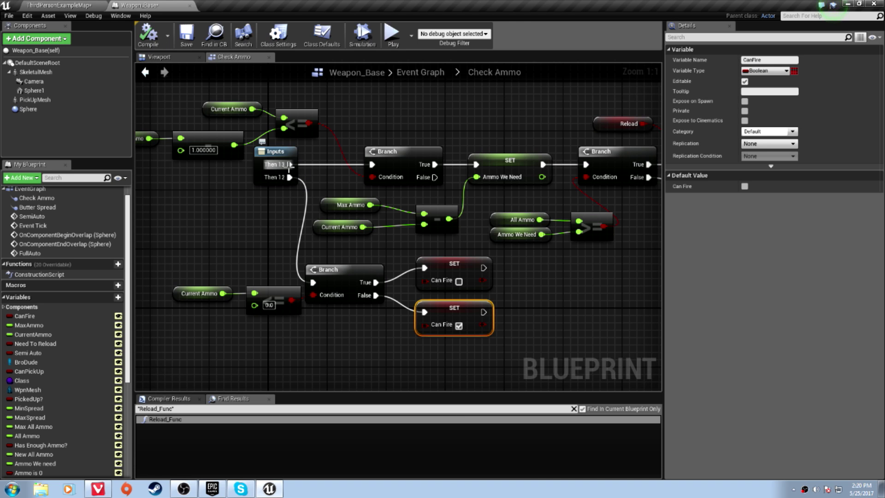
{"action": "left_click_drag", "start_coordinate": [290, 165], "coordinate": [313, 282]}
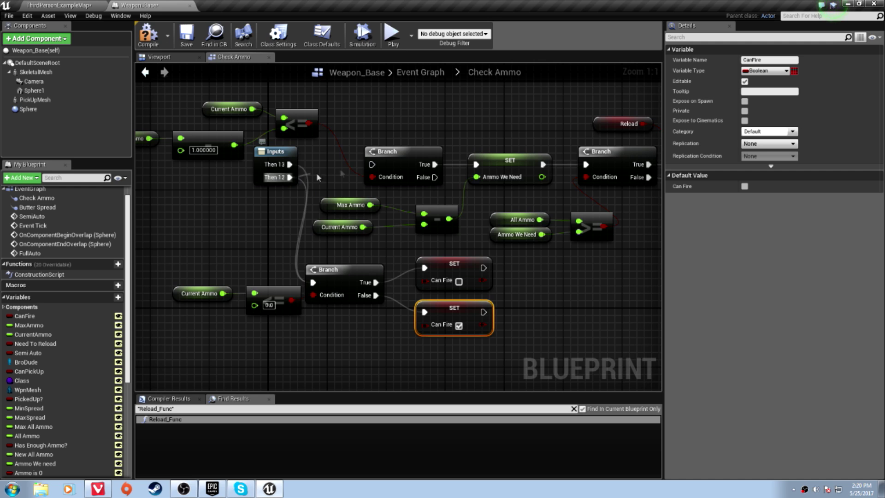
Attach Inputs Then 12 to the lower Branch, save Weapon_Base, and return to Event Graph
{"action": "left_click_drag", "start_coordinate": [289, 177], "coordinate": [372, 164]}
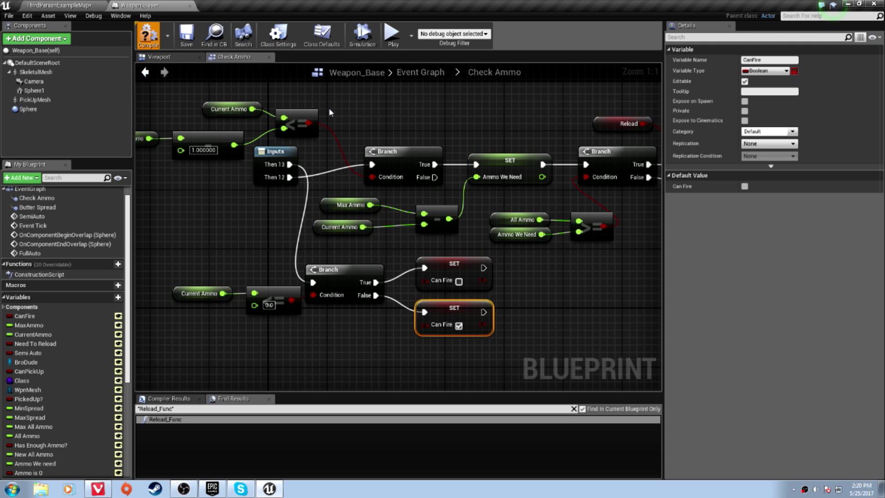
{"action": "key", "text": "ctrl+s"}
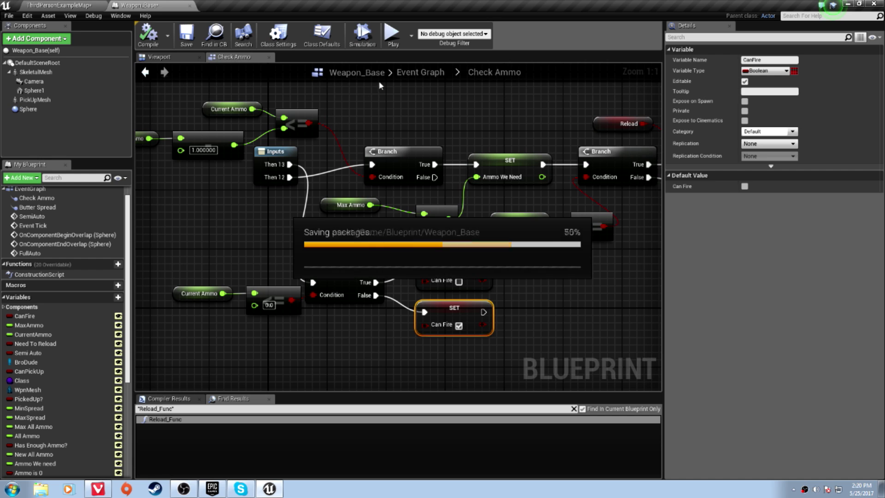
{"action": "left_click", "coordinate": [419, 72]}
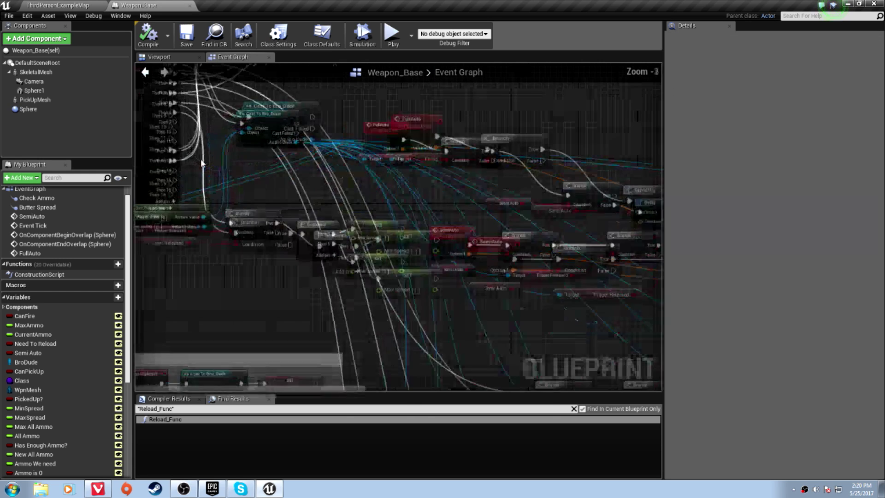
{"action": "scroll", "coordinate": [335, 107], "scroll_direction": "up", "scroll_amount": 5}
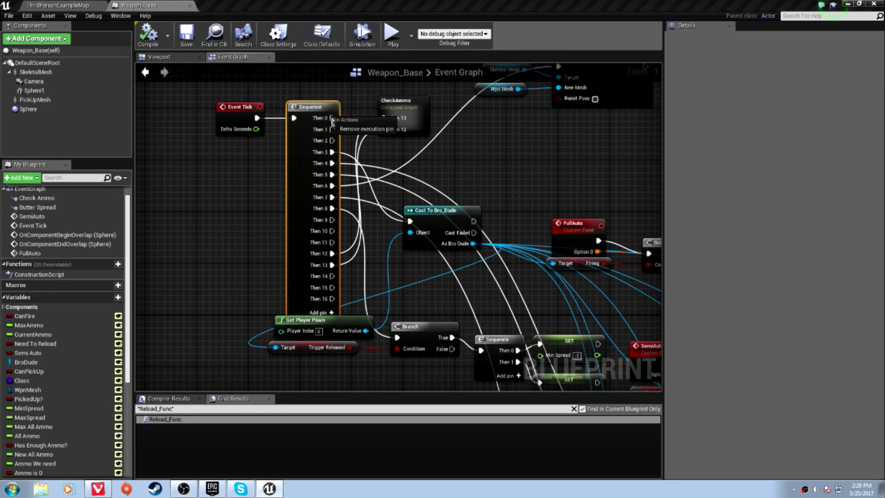
Remove three spare Sequence outputs, the last being Then 14
{"action": "right_click", "coordinate": [331, 118]}
{"action": "left_click", "coordinate": [359, 130]}
{"action": "right_click", "coordinate": [329, 119]}
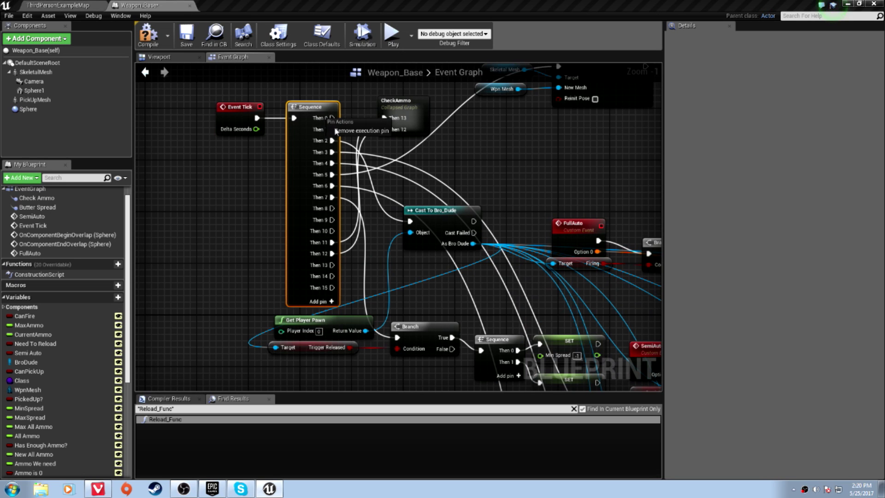
{"action": "left_click", "coordinate": [355, 131]}
{"action": "right_click", "coordinate": [329, 119]}
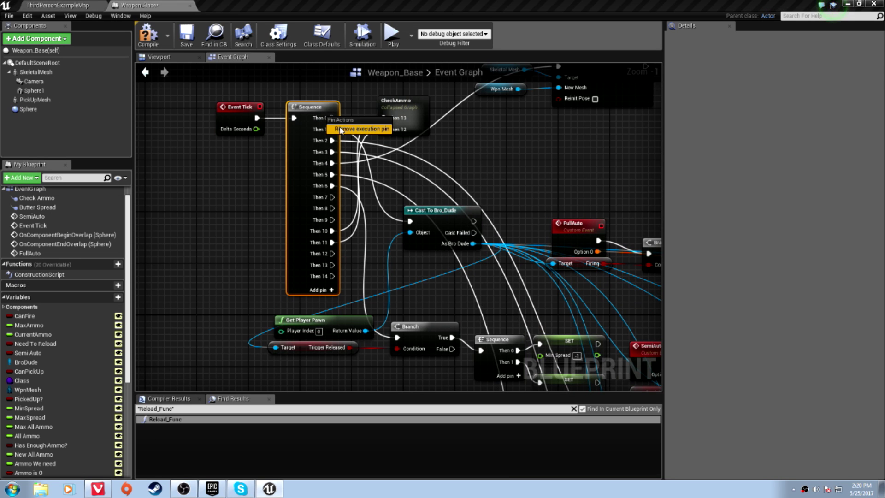
{"action": "left_click", "coordinate": [356, 129]}
Remove three more spare Sequence outputs, the last being Then 11
{"action": "right_click", "coordinate": [331, 186]}
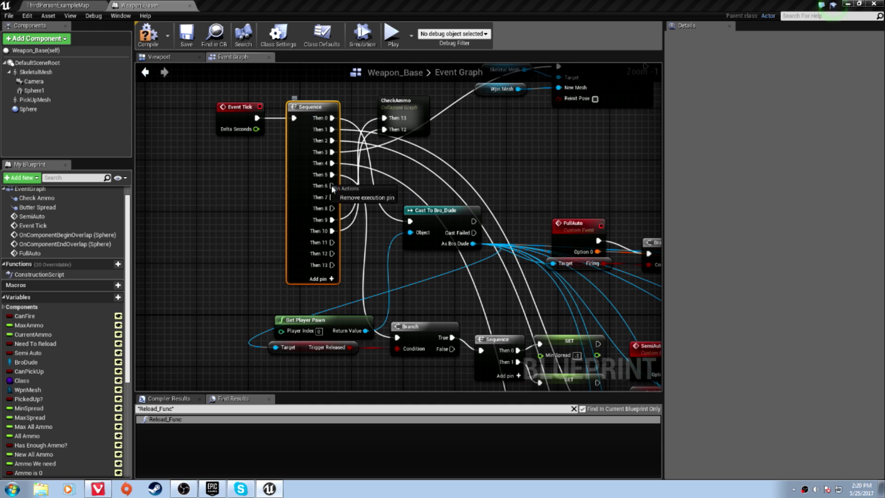
{"action": "left_click", "coordinate": [344, 198]}
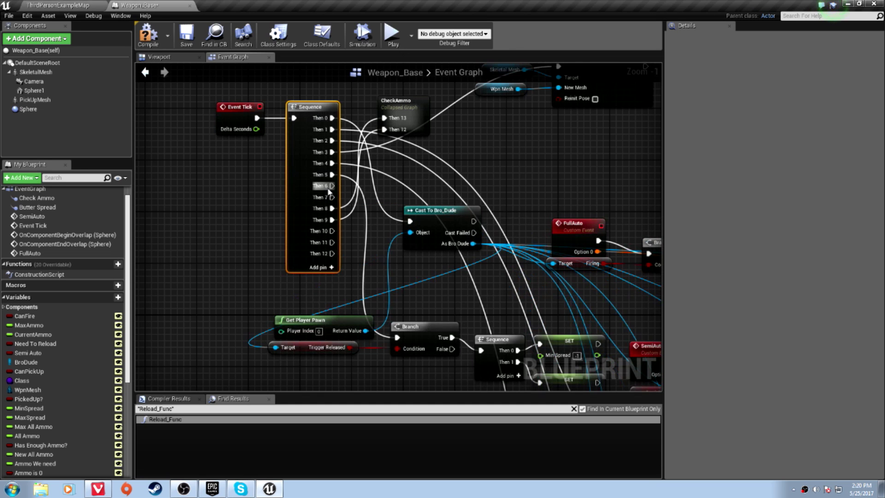
{"action": "right_click", "coordinate": [330, 186]}
{"action": "left_click", "coordinate": [353, 201]}
{"action": "right_click", "coordinate": [331, 185]}
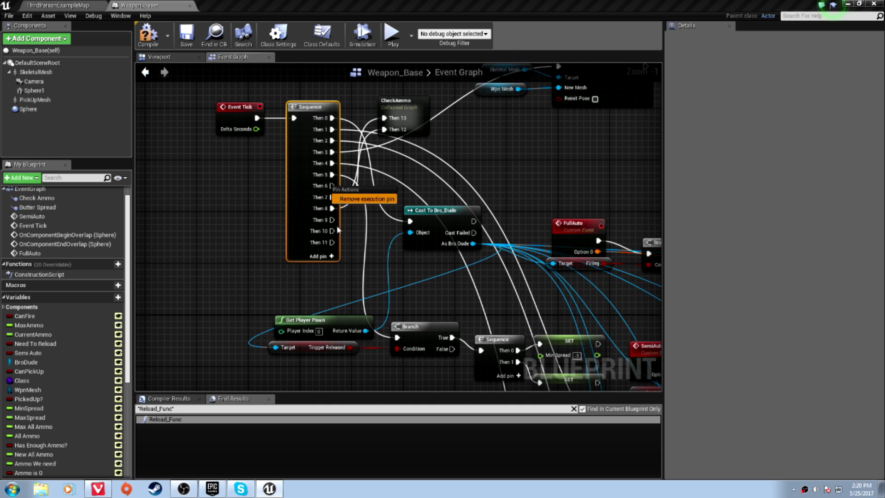
{"action": "left_click", "coordinate": [357, 201]}
Remove the remaining spare outputs through Then 8, leaving Then 0–Then 7
{"action": "right_click", "coordinate": [332, 220]}
{"action": "left_click", "coordinate": [365, 224]}
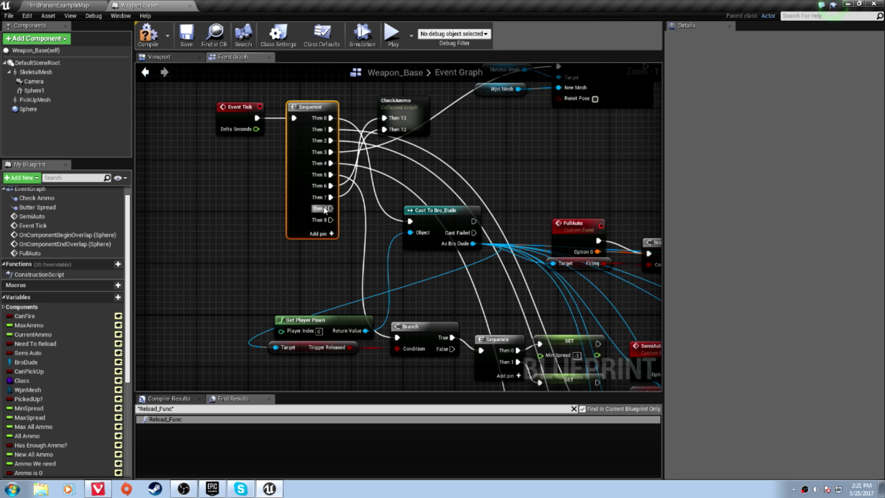
{"action": "right_click", "coordinate": [324, 219]}
{"action": "left_click", "coordinate": [353, 221]}
{"action": "right_click", "coordinate": [325, 210]}
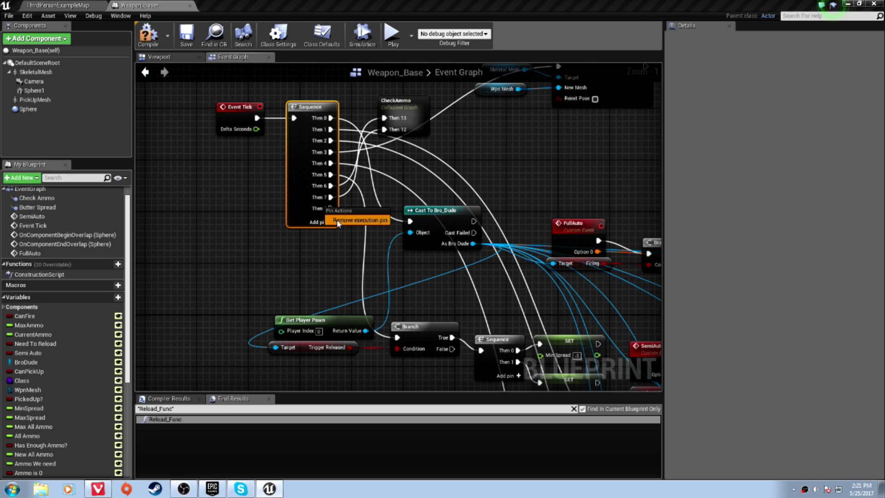
{"action": "left_click", "coordinate": [353, 221]}
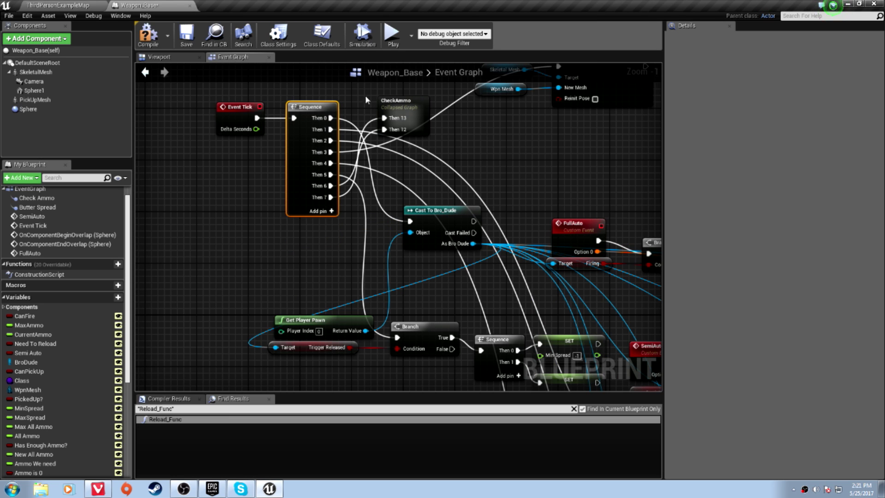
Set Save on Compile to Always, cancel Play over compile errors, and return to the level map
{"action": "left_click", "coordinate": [161, 40]}
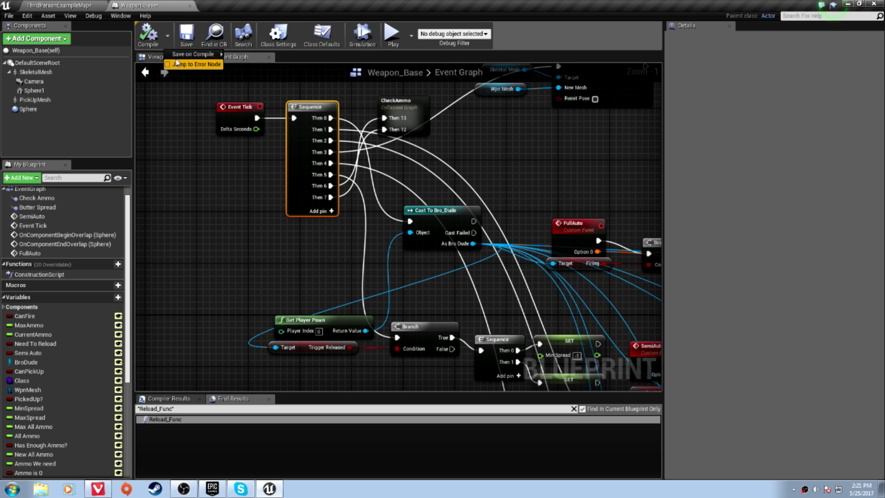
{"action": "mouse_move", "coordinate": [192, 54]}
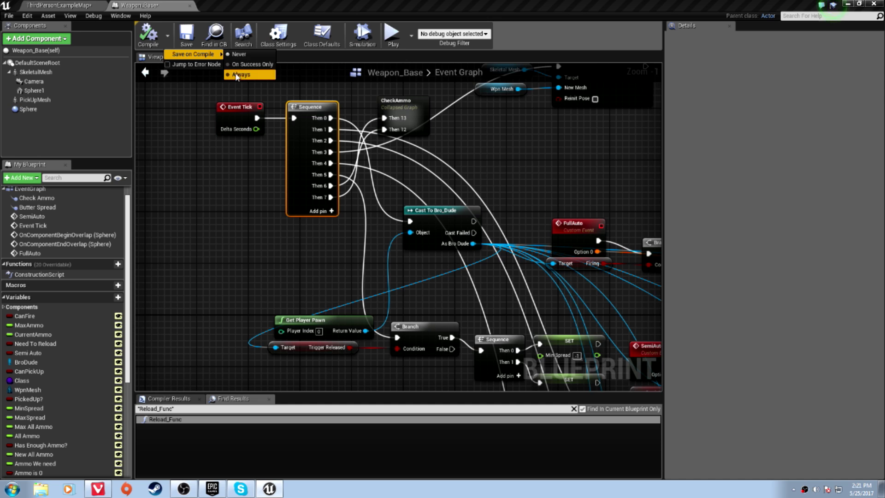
{"action": "left_click", "coordinate": [240, 75]}
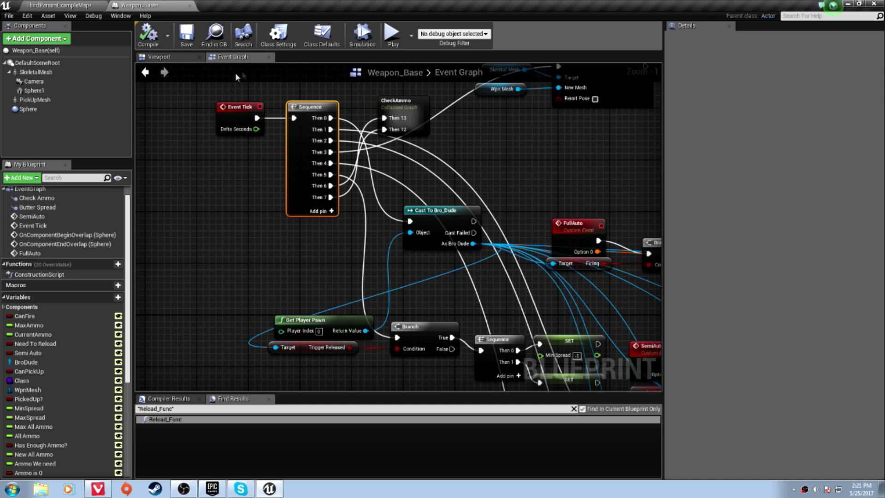
{"action": "left_click", "coordinate": [393, 35]}
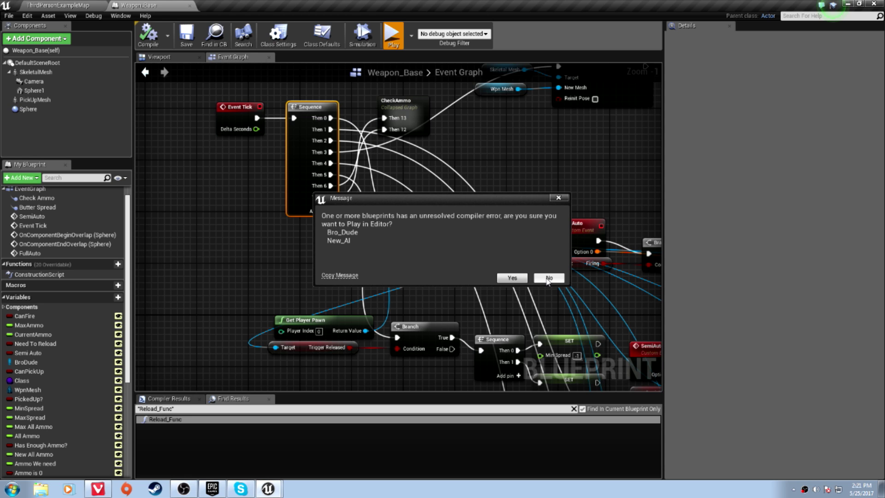
{"action": "left_click", "coordinate": [548, 278]}
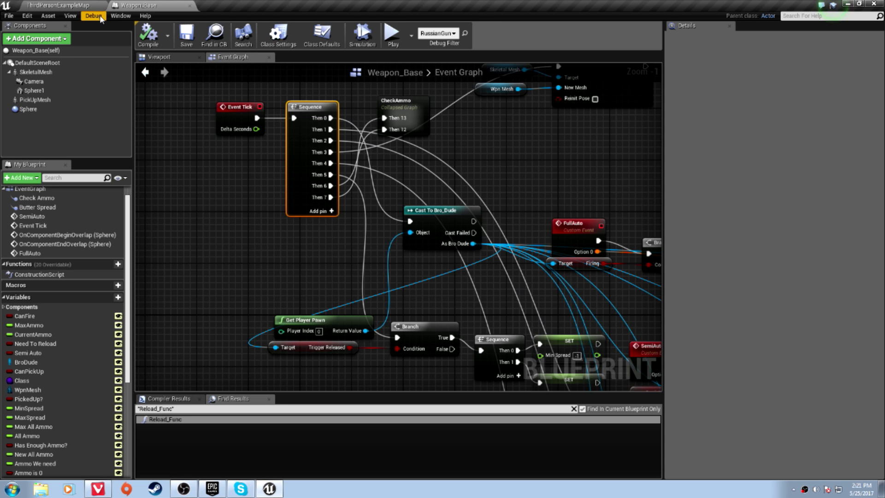
{"action": "left_click", "coordinate": [58, 5]}
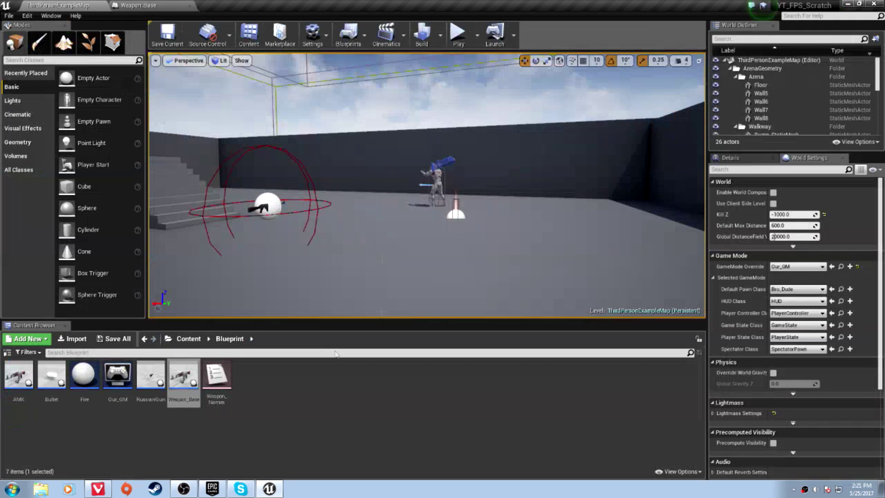
Open the Bro_Dude blueprint from Content > Player_Stuff and maximize its editor
{"action": "left_click", "coordinate": [189, 338]}
{"action": "double_click", "coordinate": [218, 376]}
{"action": "double_click", "coordinate": [118, 376]}
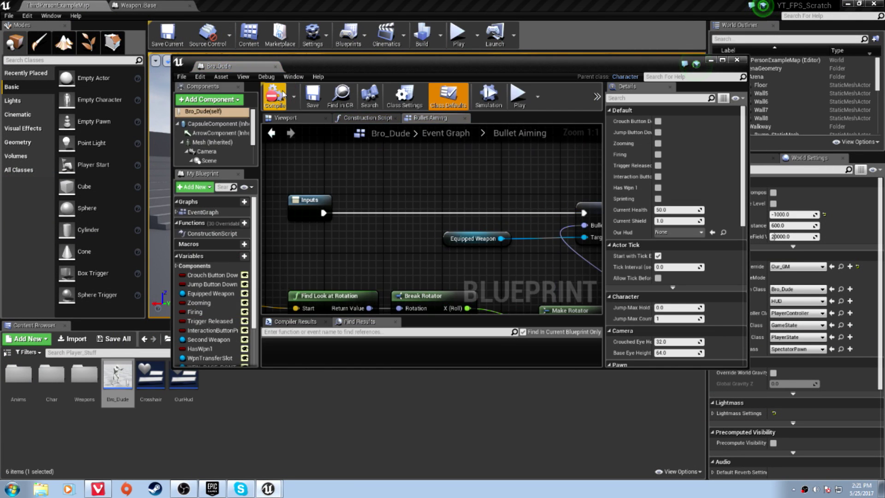
{"action": "left_click_drag", "start_coordinate": [256, 207], "coordinate": [261, 208]}
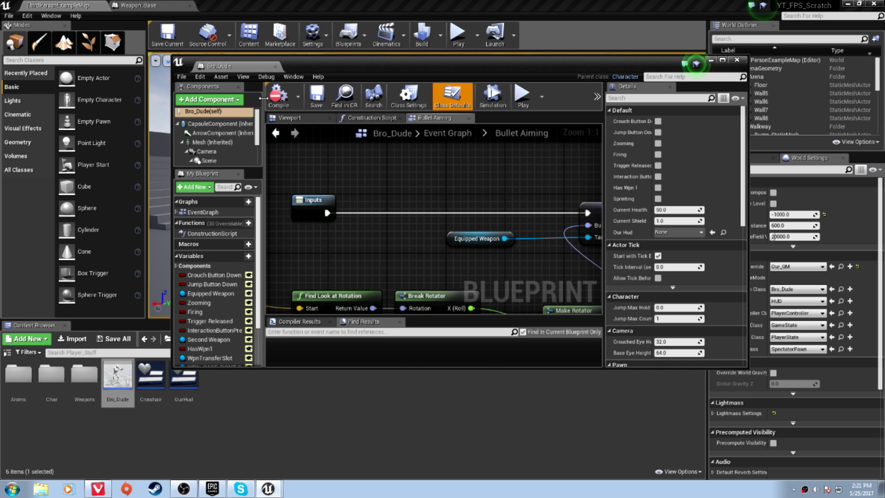
{"action": "double_click", "coordinate": [253, 69]}
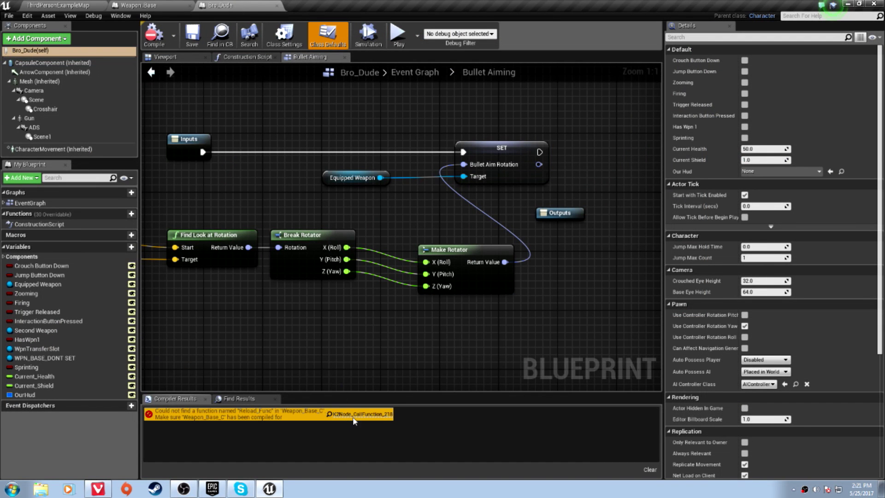
Delete the broken Reload Func node and wire the Delay straight into the Reloading SET
{"action": "left_click", "coordinate": [360, 414]}
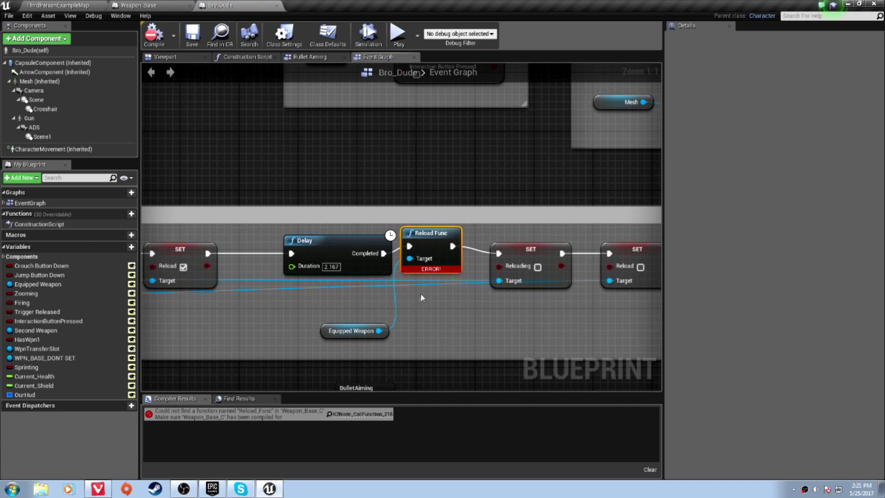
{"action": "right_click_drag", "start_coordinate": [407, 303], "coordinate": [333, 299]}
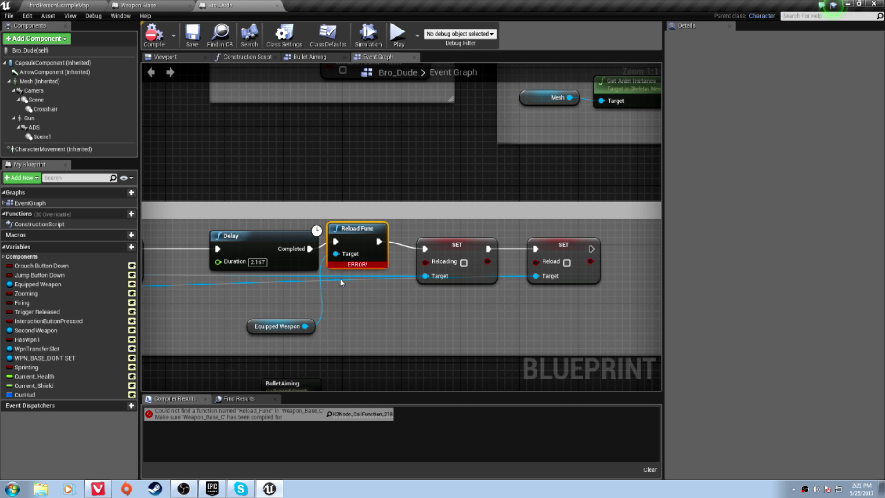
{"action": "key", "text": "Delete"}
{"action": "left_click_drag", "start_coordinate": [310, 250], "coordinate": [424, 249]}
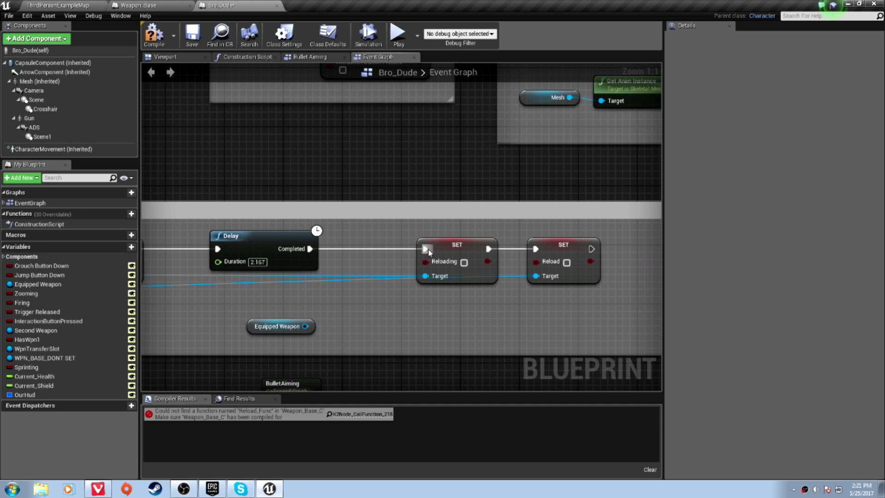
{"action": "scroll", "coordinate": [451, 277], "scroll_direction": "down", "scroll_amount": 2}
{"action": "right_click_drag", "start_coordinate": [576, 282], "coordinate": [531, 266]}
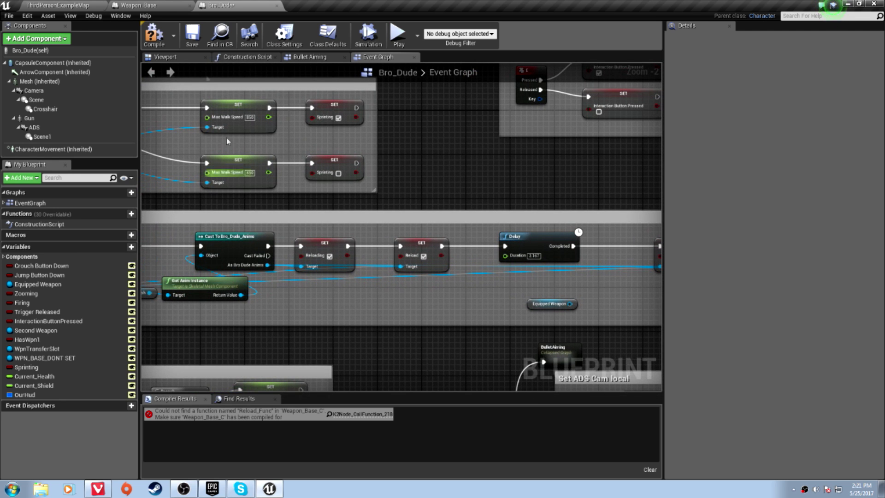
Compile Bro_Dude cleanly and start a new play-in-editor test
{"action": "left_click", "coordinate": [154, 36]}
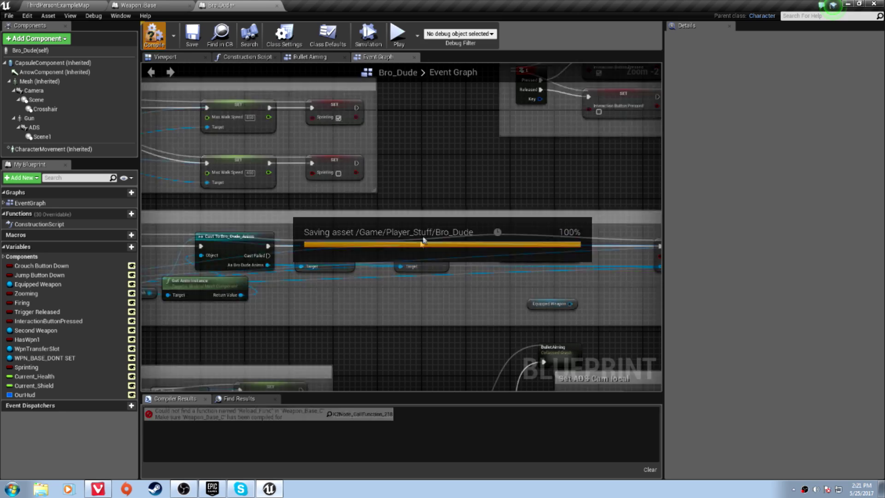
{"action": "mouse_move", "coordinate": [343, 253]}
{"action": "right_mouse_down"}
{"action": "mouse_move", "coordinate": [469, 237]}
{"action": "mouse_move", "coordinate": [481, 252]}
{"action": "mouse_move", "coordinate": [371, 284]}
{"action": "right_mouse_up"}
{"action": "scroll", "coordinate": [372, 284], "scroll_direction": "up", "scroll_amount": 1}
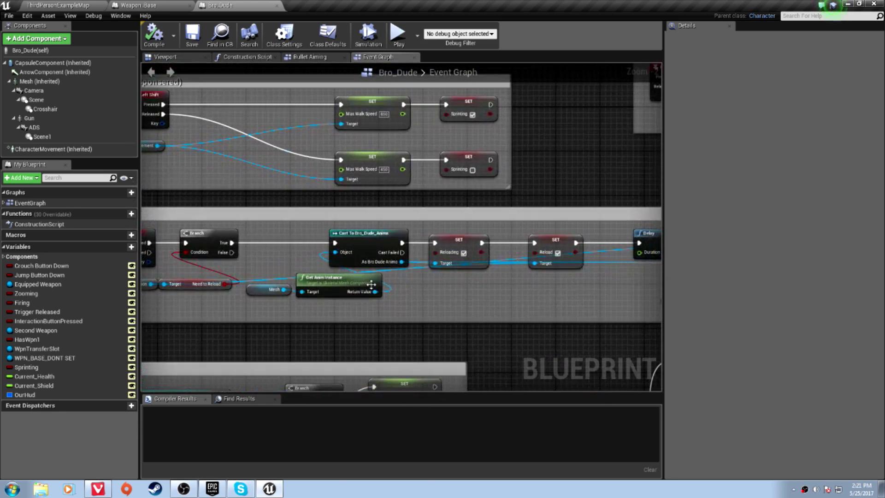
{"action": "scroll", "coordinate": [415, 173], "scroll_direction": "down", "scroll_amount": 2}
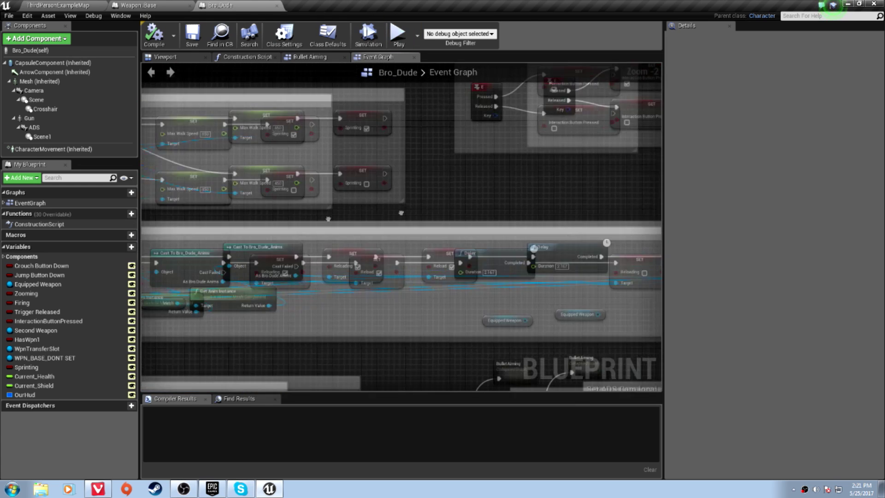
{"action": "right_click_drag", "start_coordinate": [415, 173], "coordinate": [387, 176]}
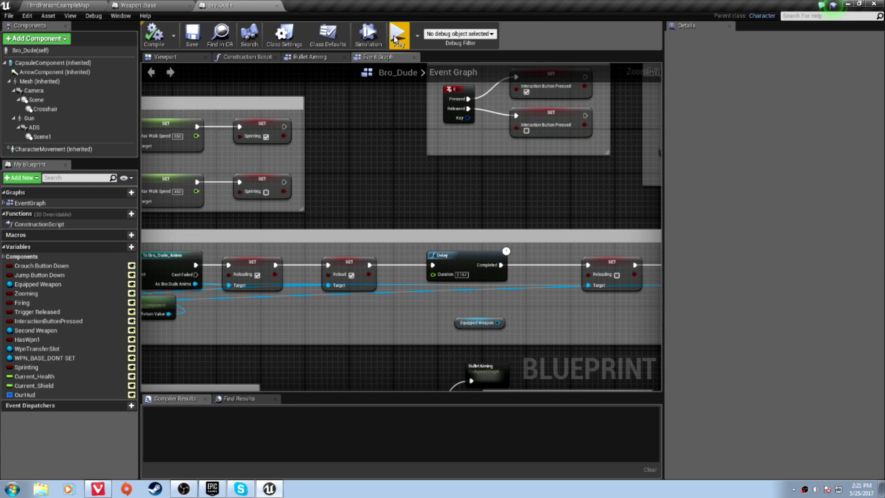
{"action": "left_click", "coordinate": [397, 38]}
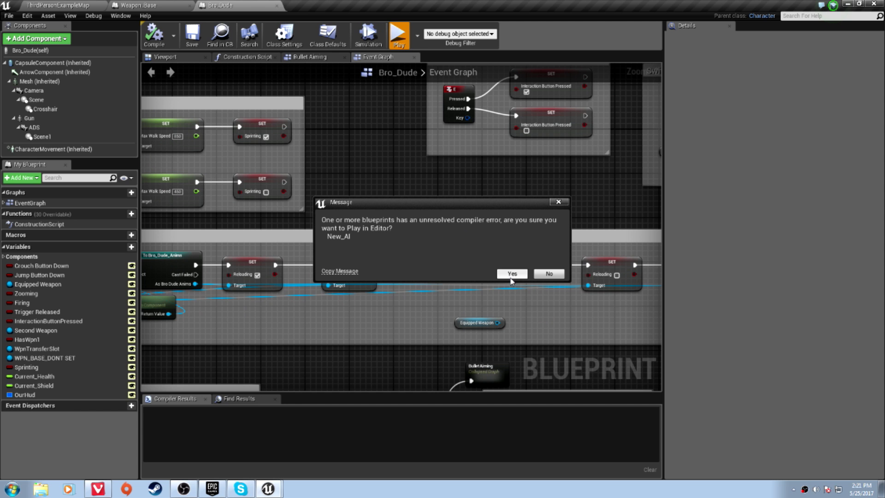
Launch the preview despite the compile error, then pick up and equip the rifle
{"action": "left_click", "coordinate": [511, 273]}
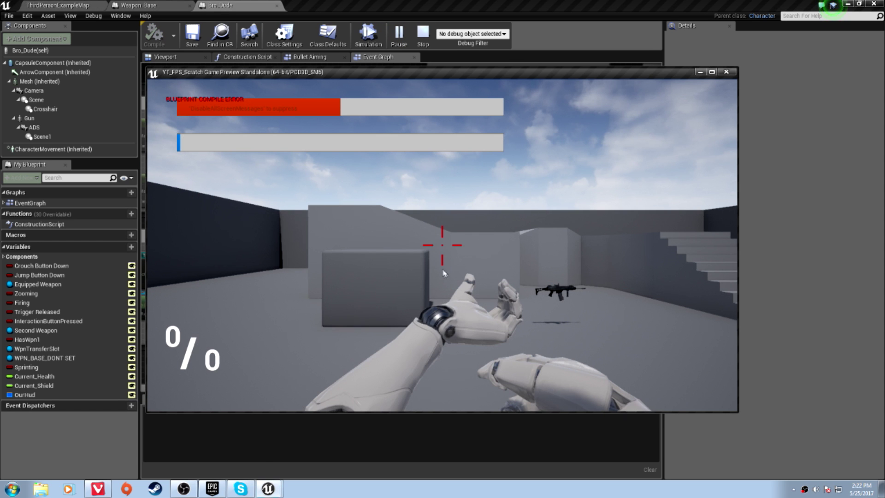
{"action": "key", "text": "w"}
{"action": "key", "text": "e"}
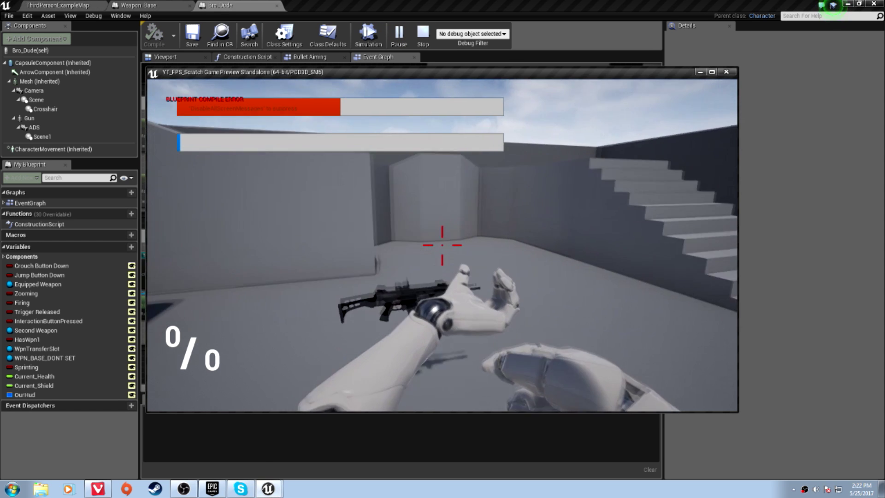
{"action": "key", "text": "1"}
{"action": "key", "text": "r"}
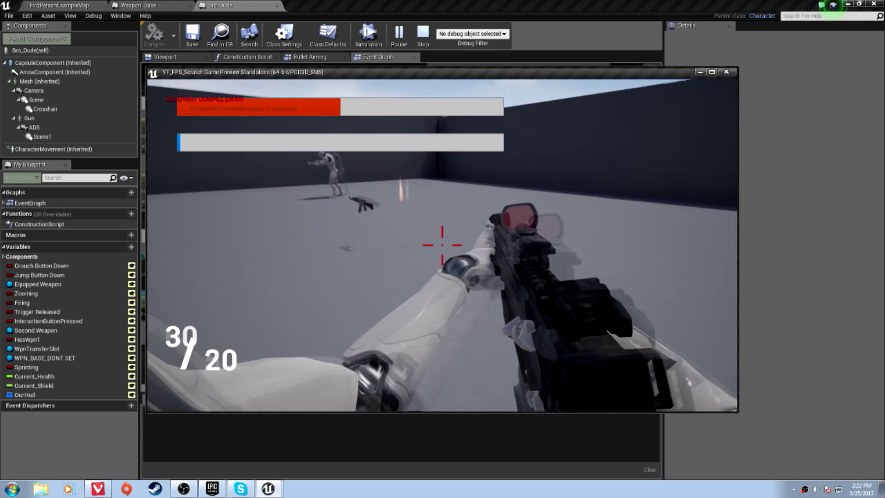
Aim at the enemy, fire the rifle, and reload it with R
{"action": "left_click_drag", "start_coordinate": [443, 245], "coordinate": [443, 246]}
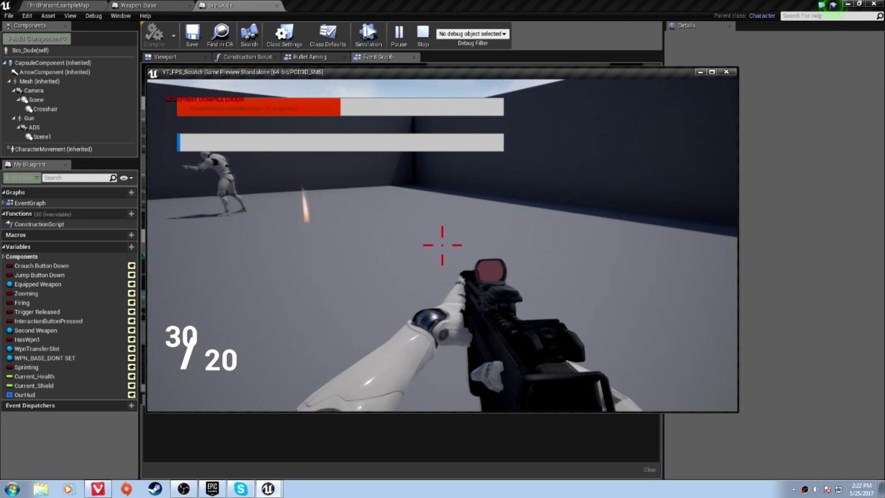
{"action": "left_click", "coordinate": [442, 245]}
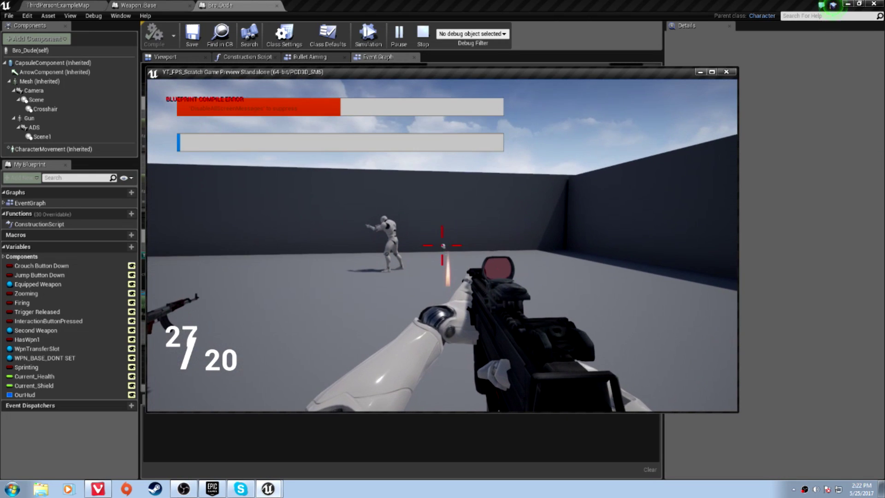
{"action": "left_click", "coordinate": [442, 246]}
{"action": "left_click_drag", "start_coordinate": [442, 246], "coordinate": [442, 245]}
{"action": "key", "text": "r"}
End the play-in-editor preview with Esc
{"action": "key", "text": "Escape"}
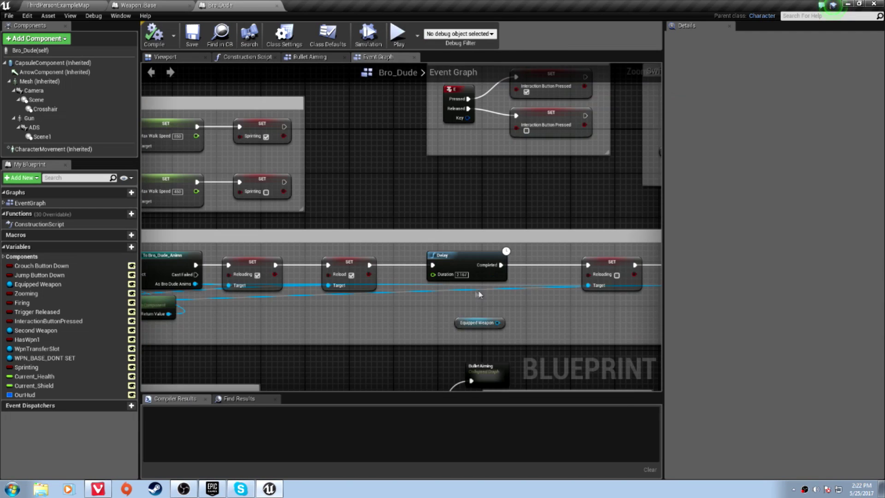
{"action": "scroll", "coordinate": [429, 249], "scroll_direction": "up", "scroll_amount": 3}
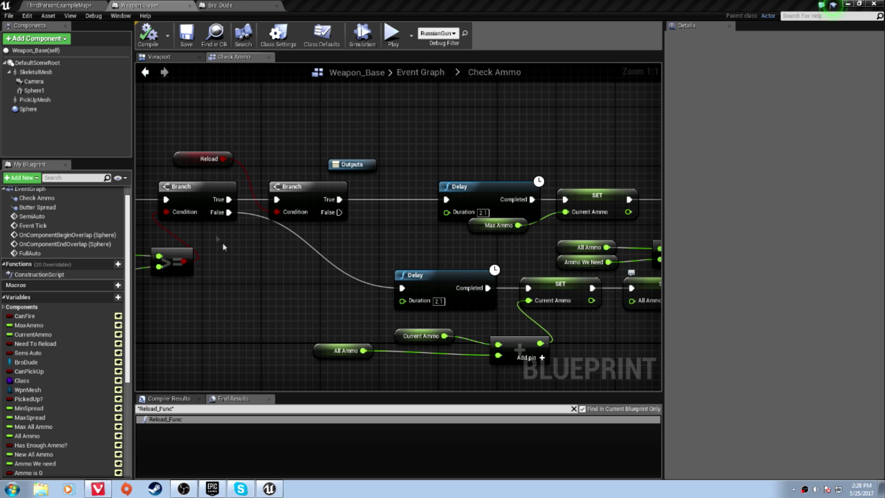
Link the first Branch's False to the lower Delay, then duplicate the Branch without its Reload
{"action": "left_click_drag", "start_coordinate": [228, 212], "coordinate": [401, 288]}
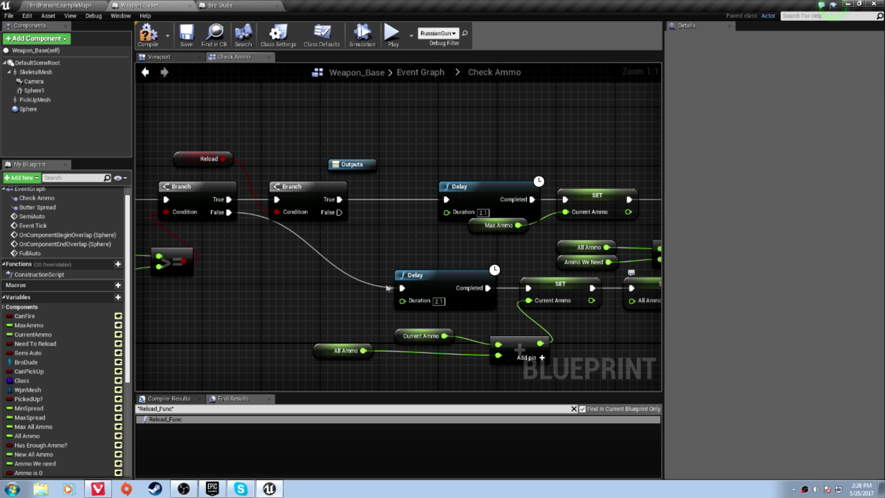
{"action": "left_click_drag", "start_coordinate": [320, 222], "coordinate": [280, 193]}
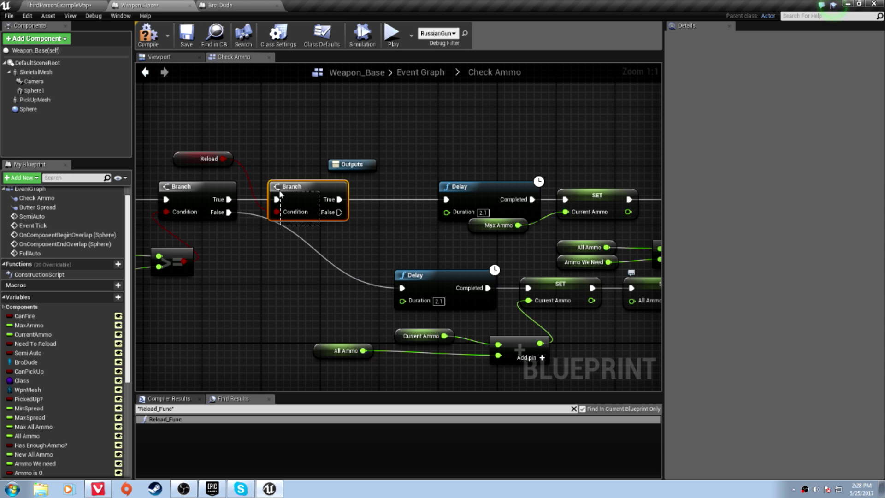
{"action": "left_click", "coordinate": [215, 158], "text": "ctrl"}
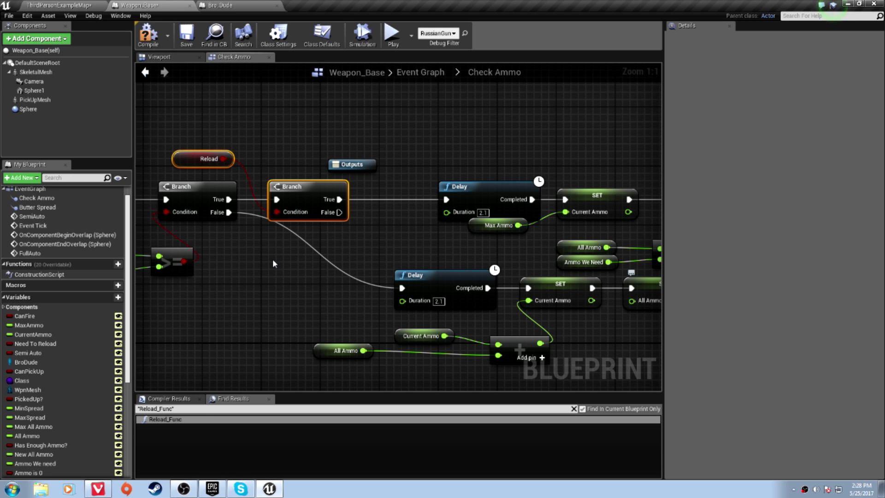
{"action": "key", "text": "ctrl+w"}
{"action": "left_click_drag", "start_coordinate": [257, 264], "coordinate": [242, 249]}
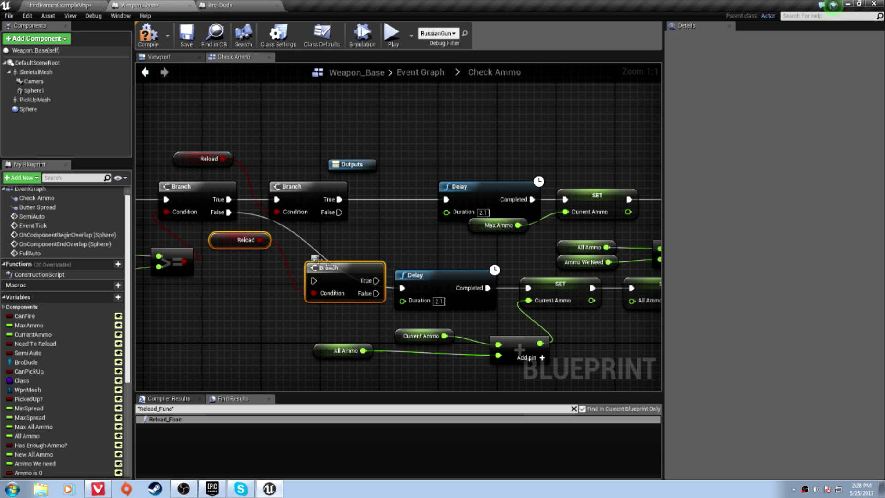
{"action": "left_click", "coordinate": [241, 243]}
{"action": "key", "text": "Delete"}
Wire the new Branch: Reload to Condition, first Branch's False in, True to the Delay
{"action": "mouse_move", "coordinate": [328, 270]}
{"action": "left_mouse_down"}
{"action": "mouse_move", "coordinate": [320, 252]}
{"action": "mouse_move", "coordinate": [229, 212]}
{"action": "left_mouse_up"}
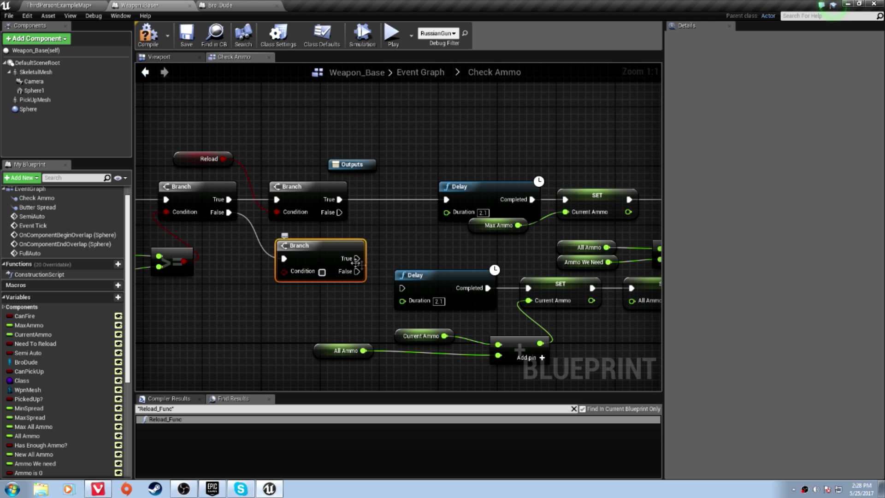
{"action": "mouse_move", "coordinate": [357, 259]}
{"action": "left_mouse_down"}
{"action": "mouse_move", "coordinate": [382, 288]}
{"action": "mouse_move", "coordinate": [403, 288]}
{"action": "left_mouse_up"}
{"action": "left_click_drag", "start_coordinate": [284, 258], "coordinate": [224, 164]}
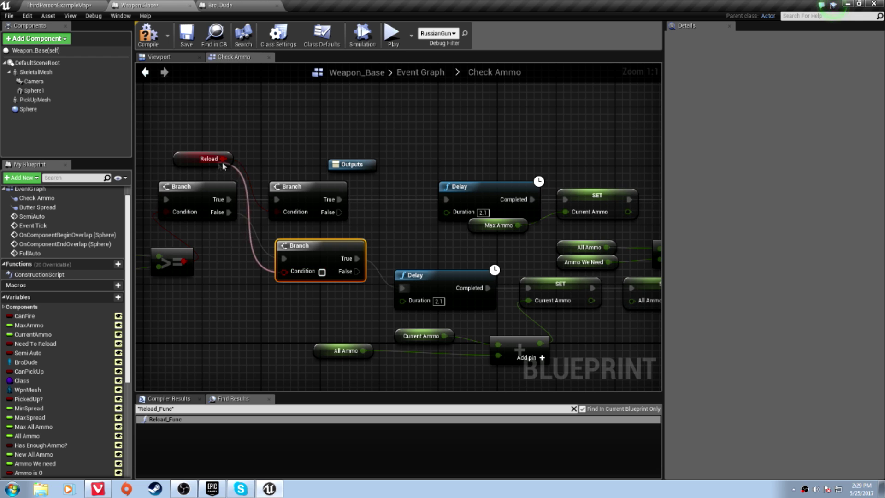
{"action": "left_click", "coordinate": [223, 160]}
{"action": "left_click_drag", "start_coordinate": [298, 247], "coordinate": [317, 290]}
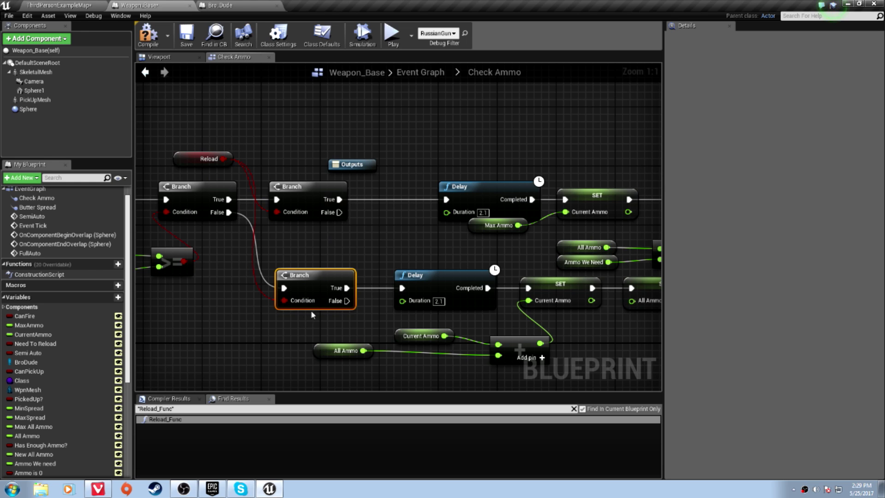
{"action": "left_click_drag", "start_coordinate": [290, 275], "coordinate": [282, 275]}
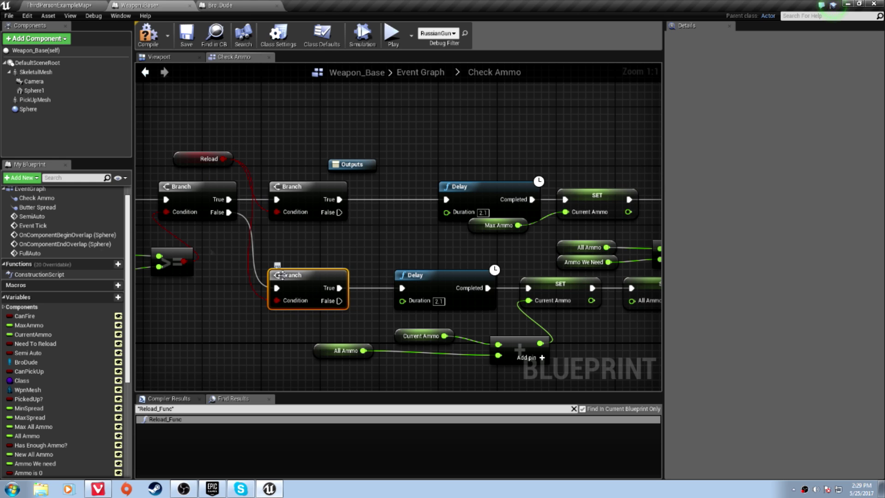
Compile Weapon_Base and pan to the reload chain in Bro_Dude's graph
{"action": "left_click", "coordinate": [148, 35]}
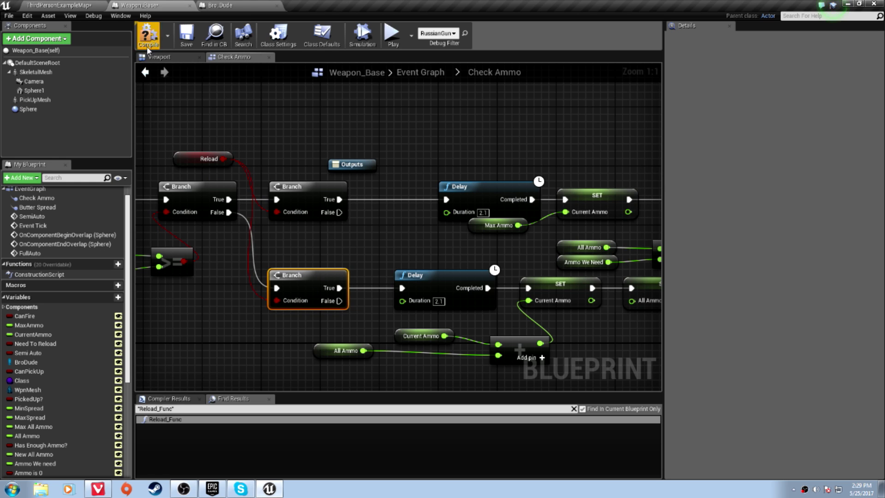
{"action": "left_click", "coordinate": [228, 6]}
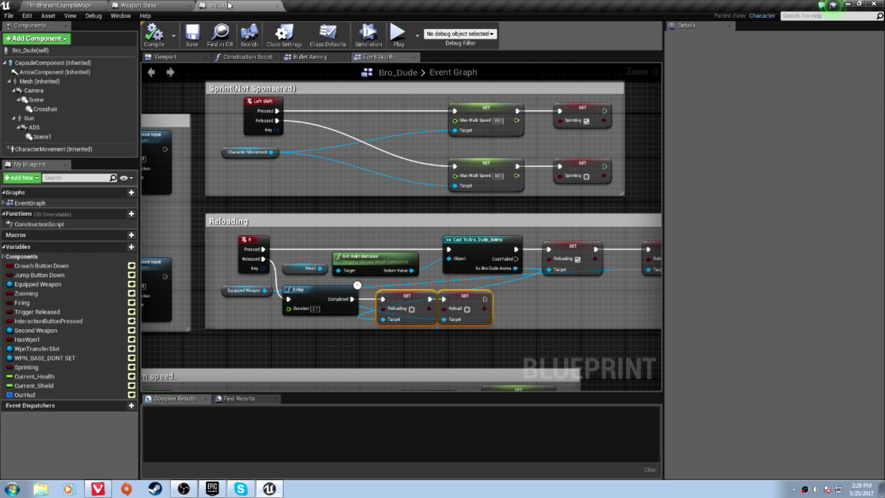
{"action": "right_click_drag", "start_coordinate": [307, 243], "coordinate": [74, 244]}
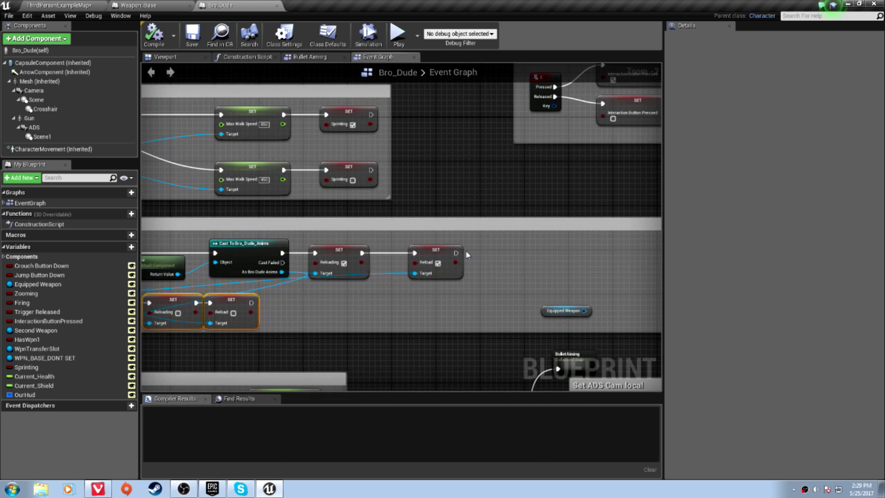
{"action": "right_click_drag", "start_coordinate": [470, 277], "coordinate": [394, 272]}
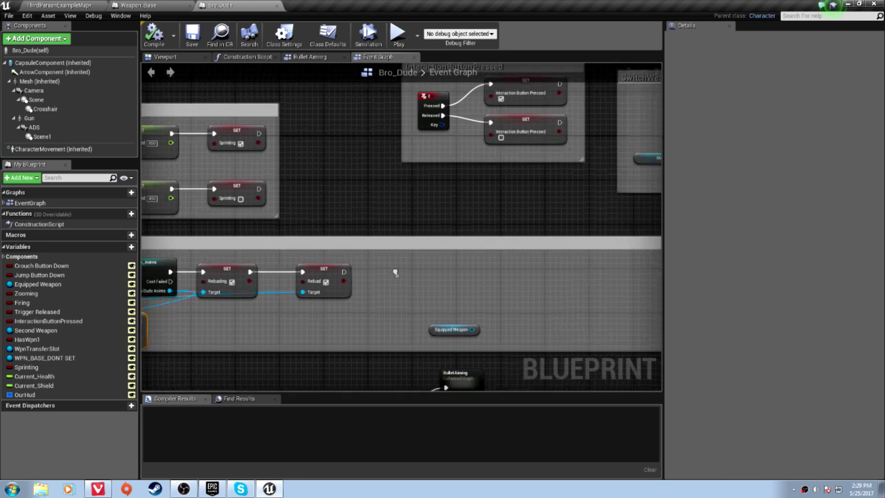
Select the Reloading and Reload SET nodes and shift them slightly right
{"action": "left_click", "coordinate": [453, 329]}
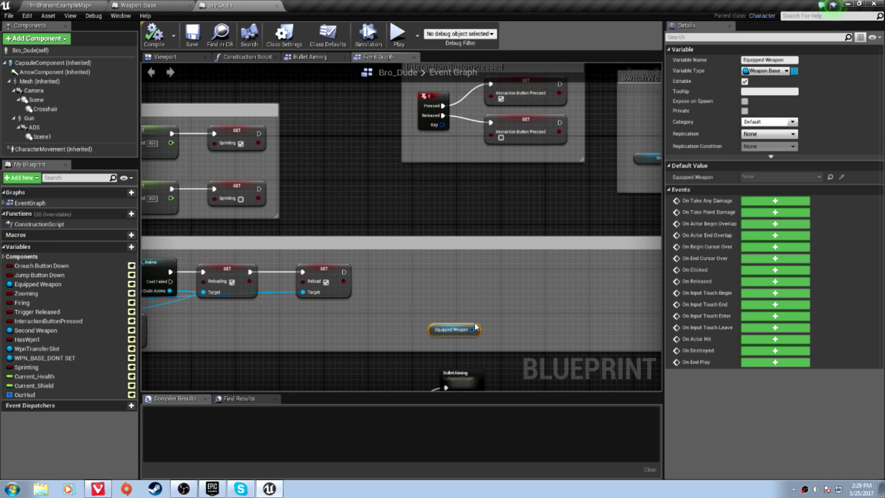
{"action": "left_click", "coordinate": [457, 310]}
{"action": "scroll", "coordinate": [456, 310], "scroll_direction": "down", "scroll_amount": 2}
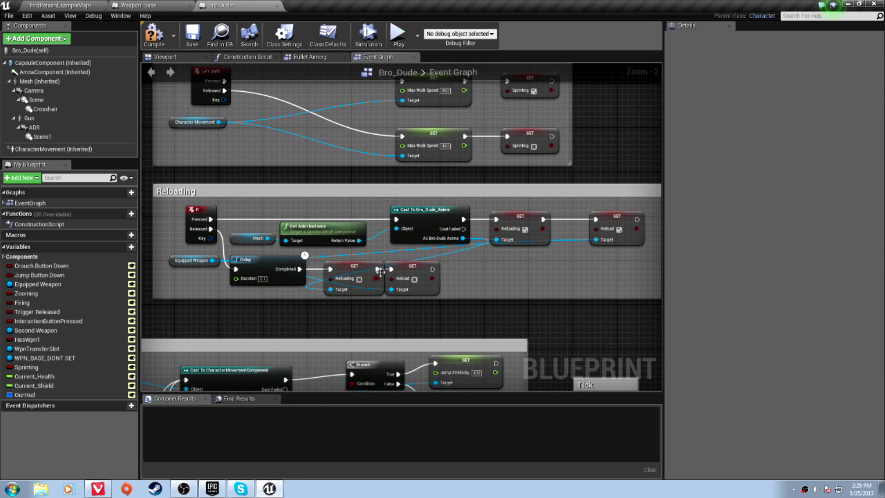
{"action": "left_click", "coordinate": [353, 267]}
{"action": "left_click", "coordinate": [413, 267], "text": "ctrl"}
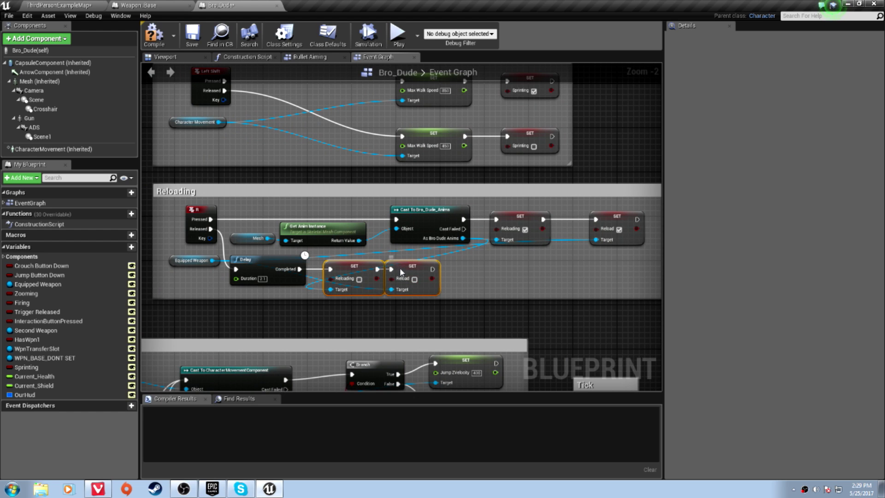
{"action": "mouse_move", "coordinate": [399, 270]}
{"action": "left_mouse_down"}
{"action": "mouse_move", "coordinate": [423, 275]}
{"action": "mouse_move", "coordinate": [410, 267]}
{"action": "left_mouse_up"}
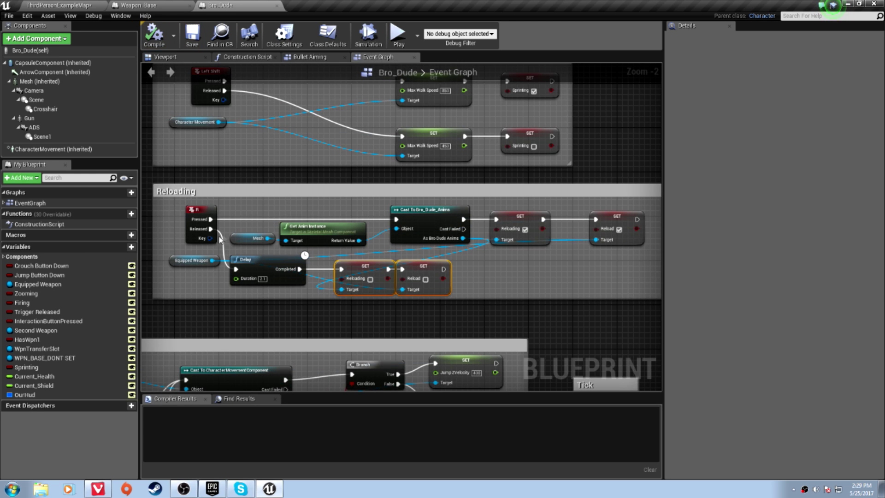
Play past the compile warning, equip the rifle, fire, reload with R, and keep firing
{"action": "left_click", "coordinate": [398, 33]}
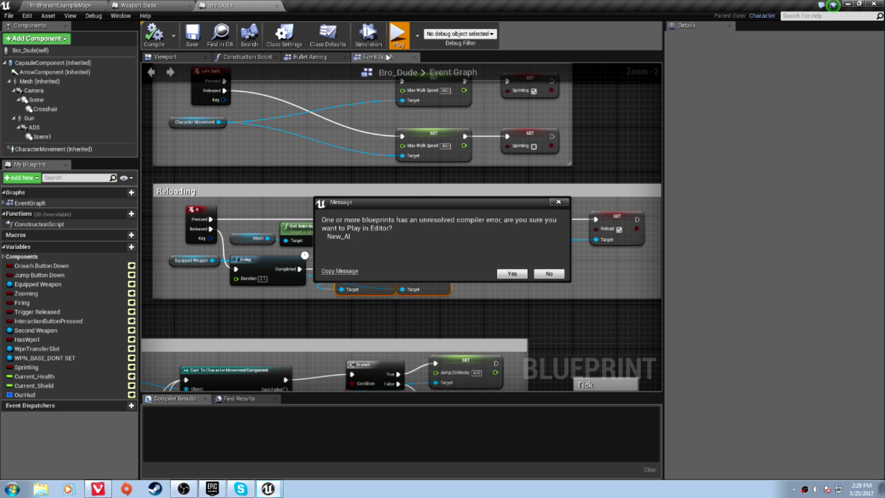
{"action": "left_click", "coordinate": [512, 273]}
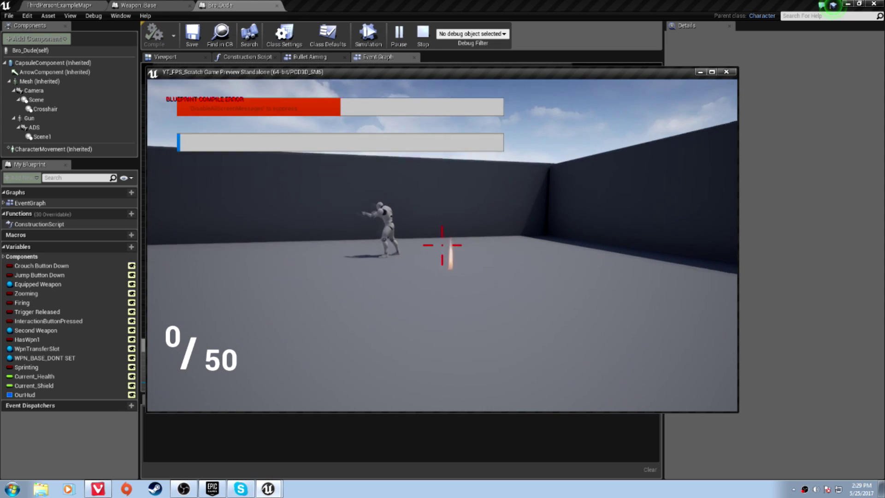
{"action": "key", "text": "r"}
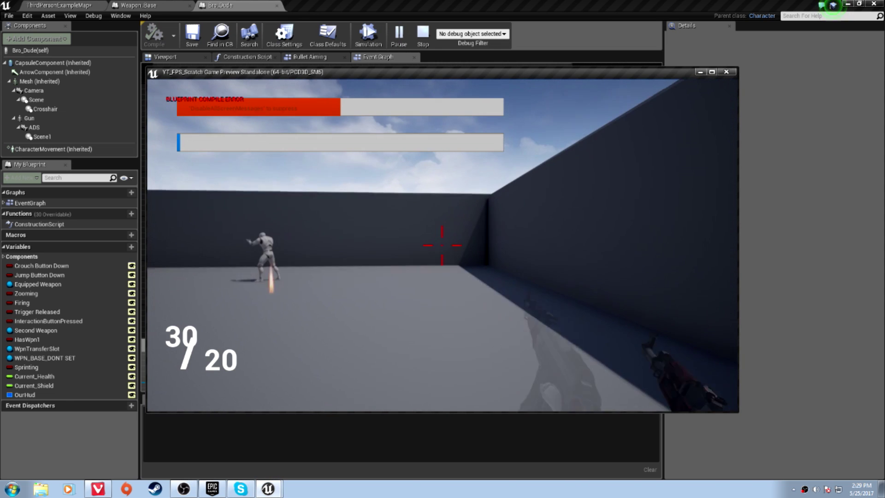
{"action": "left_click_drag", "start_coordinate": [442, 245], "coordinate": [442, 245]}
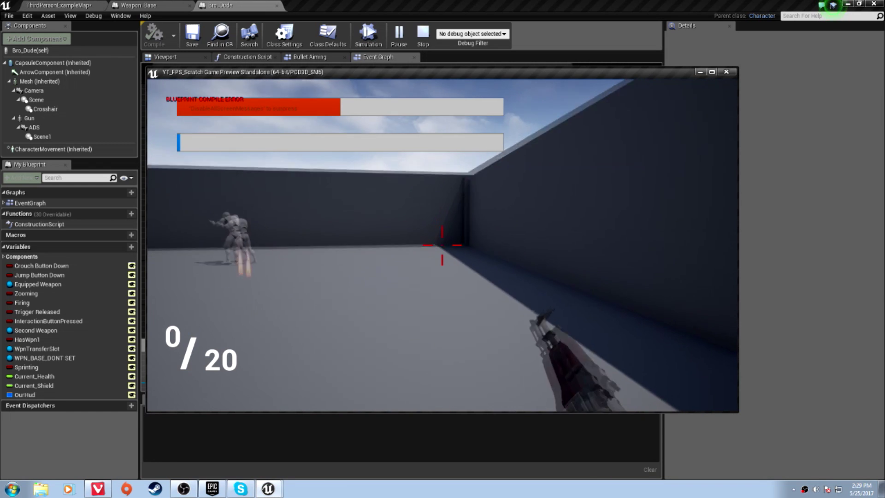
{"action": "key", "text": "r"}
{"action": "left_click_drag", "start_coordinate": [443, 245], "coordinate": [443, 246]}
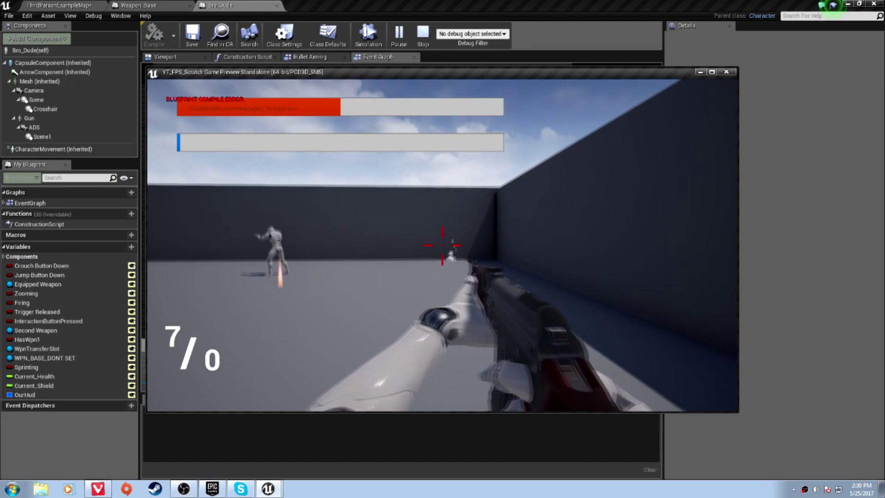
Stop the preview, add a Branch after R Pressed, and tidy the surrounding nodes
{"action": "key", "text": "Escape"}
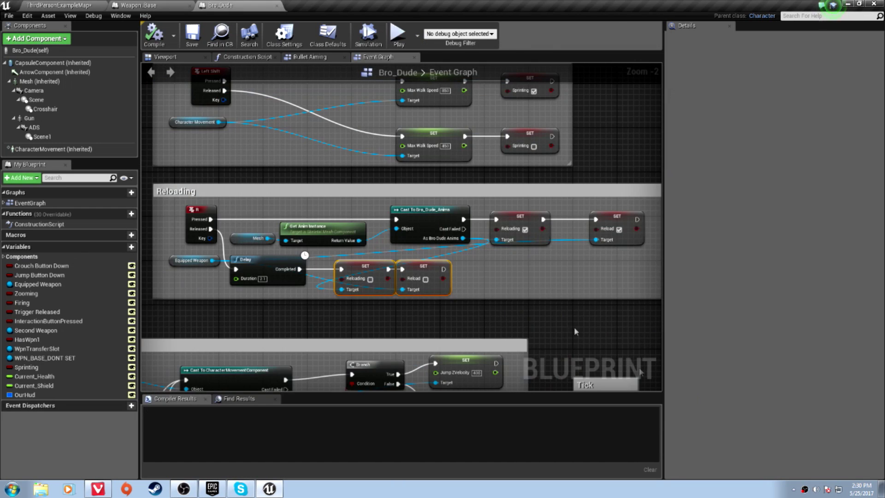
{"action": "right_click_drag", "start_coordinate": [333, 234], "coordinate": [393, 253]}
{"action": "scroll", "coordinate": [302, 245], "scroll_direction": "up", "scroll_amount": 1}
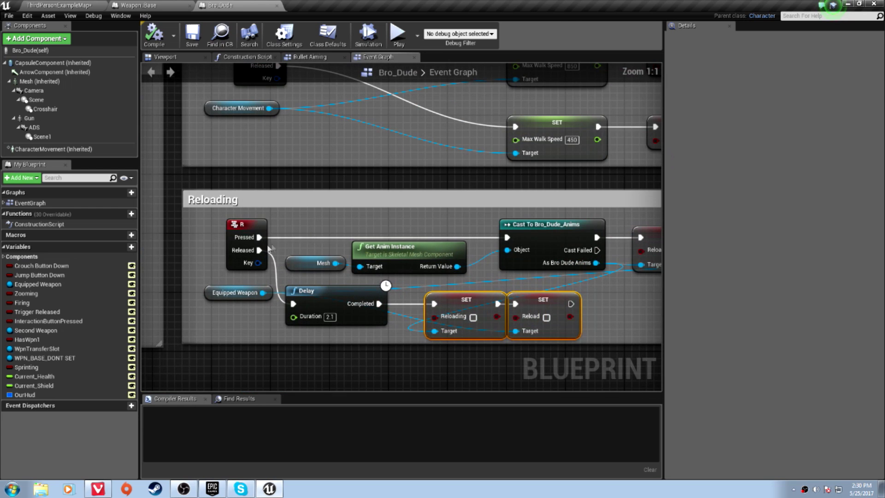
{"action": "left_click_drag", "start_coordinate": [259, 237], "coordinate": [313, 228]}
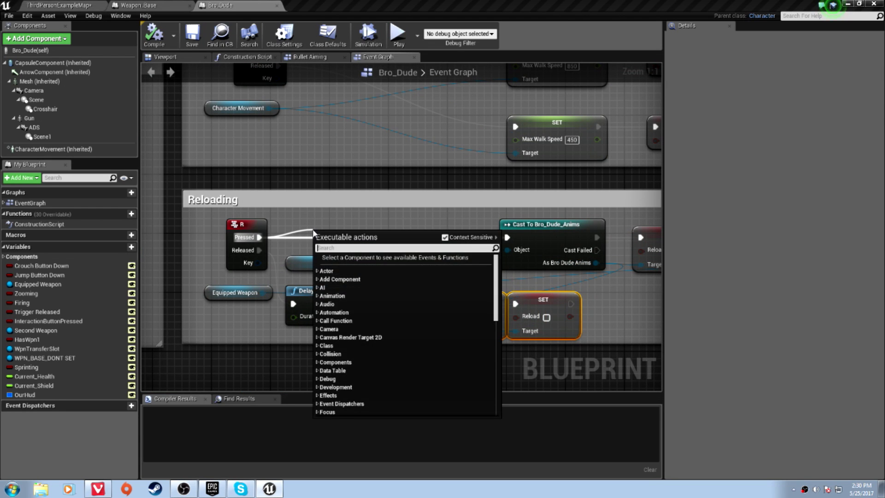
{"action": "type", "text": "branc"}
{"action": "key", "text": "Return"}
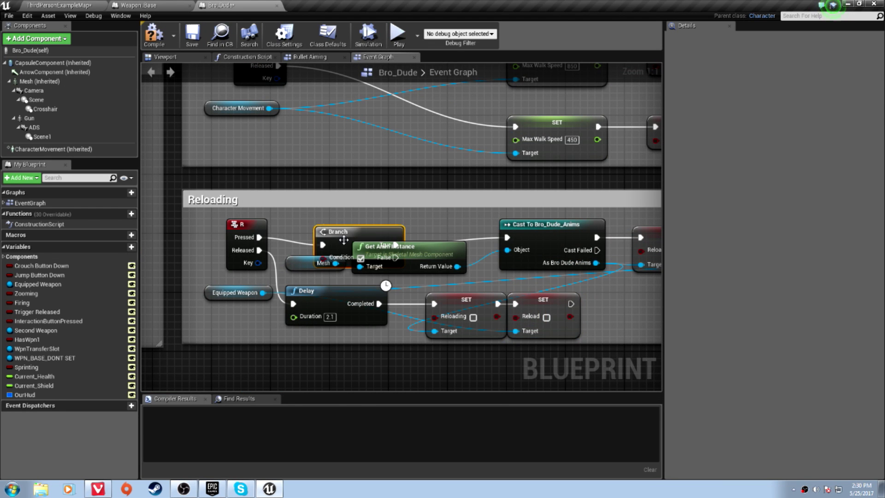
{"action": "left_click_drag", "start_coordinate": [345, 241], "coordinate": [366, 235]}
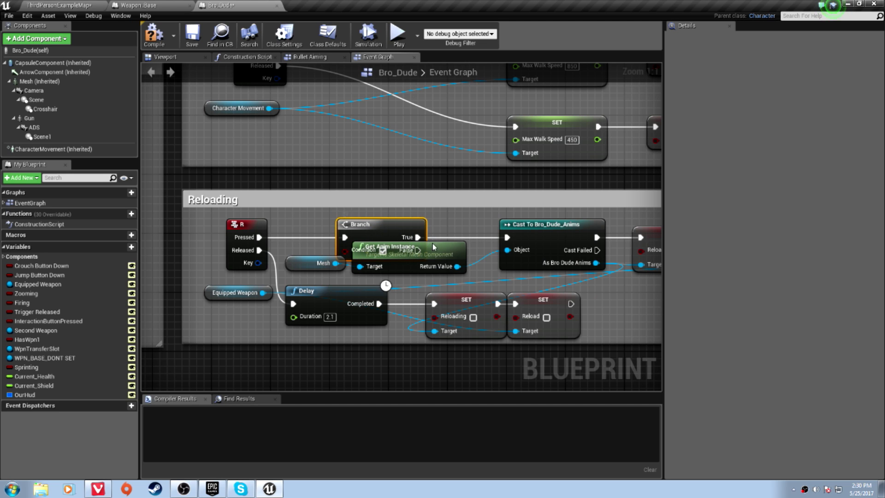
{"action": "left_click_drag", "start_coordinate": [432, 246], "coordinate": [570, 271]}
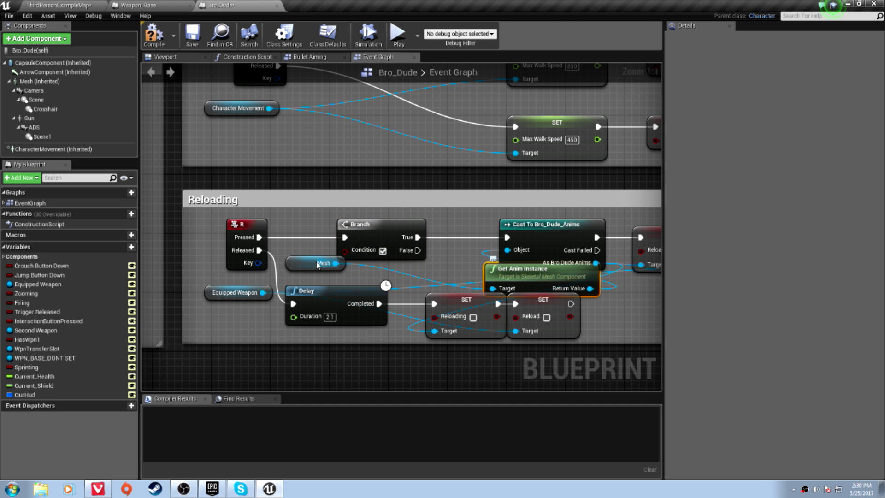
{"action": "left_click_drag", "start_coordinate": [314, 262], "coordinate": [453, 277]}
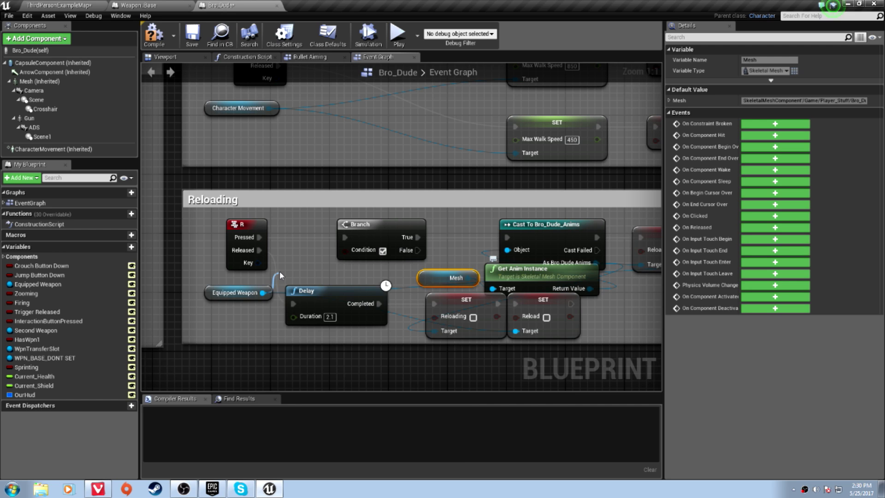
Feed the equipped weapon's Need To Reload into the Branch Condition and compile
{"action": "left_click_drag", "start_coordinate": [261, 294], "coordinate": [279, 270]}
{"action": "type", "text": "need t"}
{"action": "key", "text": "Return"}
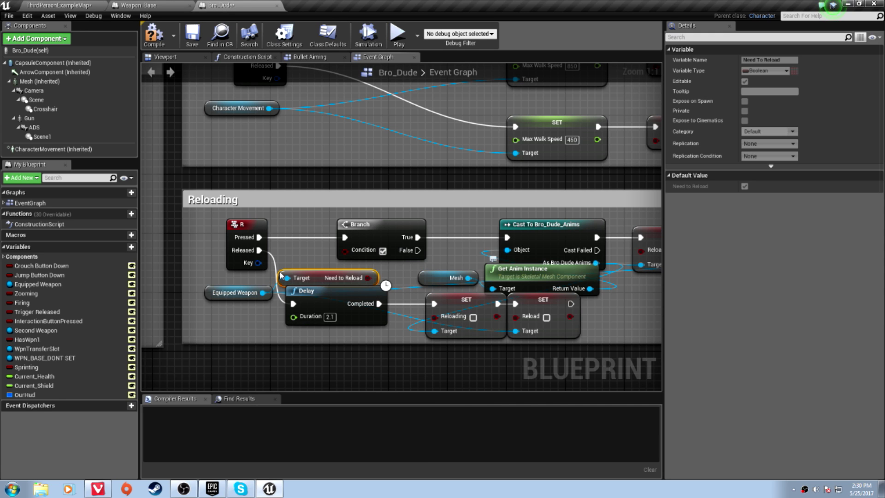
{"action": "left_click_drag", "start_coordinate": [374, 278], "coordinate": [345, 249]}
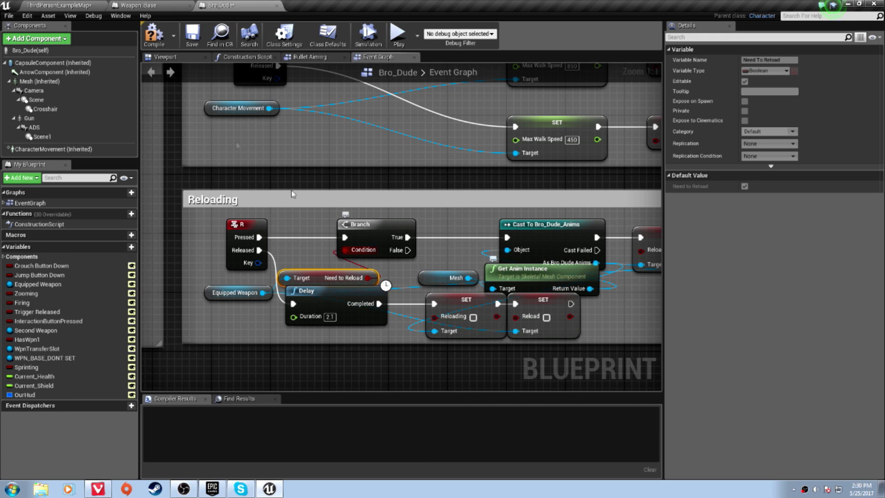
{"action": "left_click", "coordinate": [155, 38]}
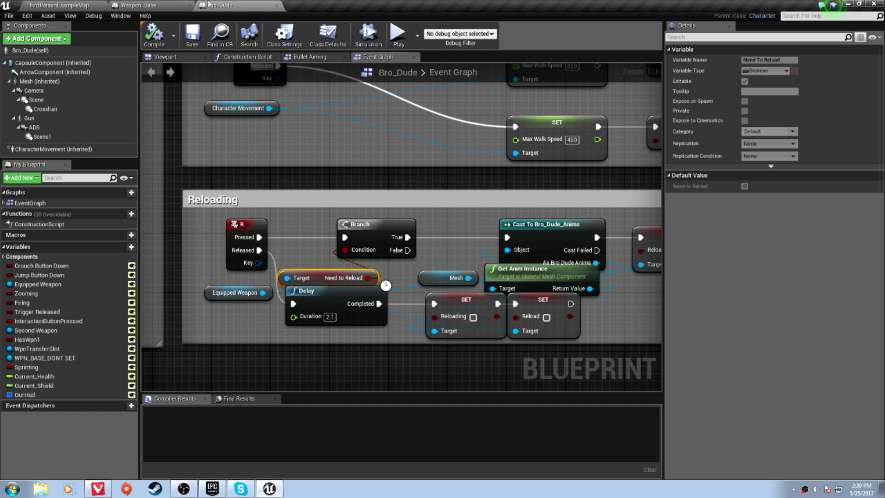
{"action": "key", "text": "ctrl+Tab"}
{"action": "scroll", "coordinate": [312, 125], "scroll_direction": "up", "scroll_amount": 2}
Add an unchecked Set Need to Reload on the first Branch's False path
{"action": "right_click_drag", "start_coordinate": [339, 192], "coordinate": [485, 221]}
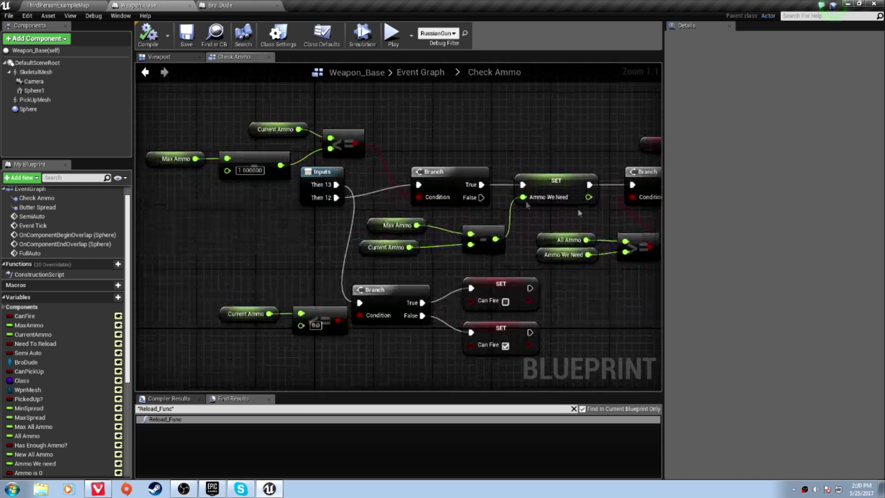
{"action": "scroll", "coordinate": [415, 207], "scroll_direction": "down", "scroll_amount": 1}
{"action": "mouse_move", "coordinate": [414, 207]}
{"action": "right_mouse_down"}
{"action": "mouse_move", "coordinate": [319, 208]}
{"action": "mouse_move", "coordinate": [379, 258]}
{"action": "right_mouse_up"}
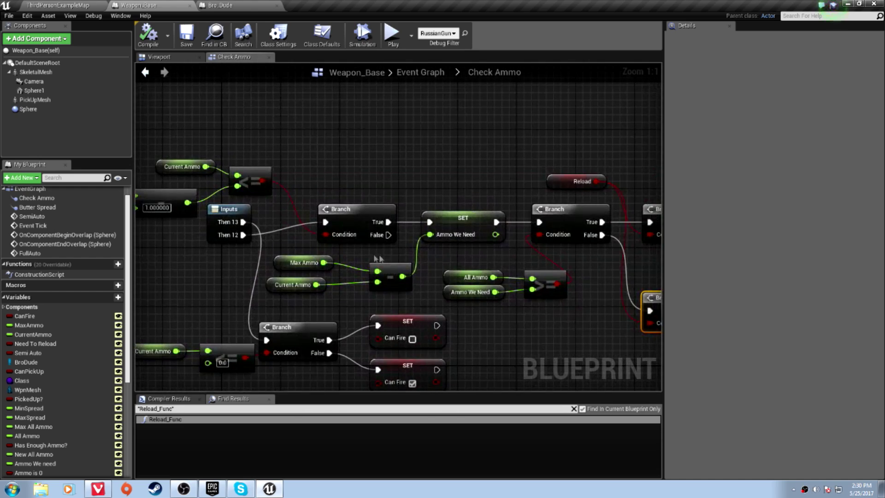
{"action": "left_click_drag", "start_coordinate": [389, 234], "coordinate": [491, 318]}
{"action": "type", "text": "set g"}
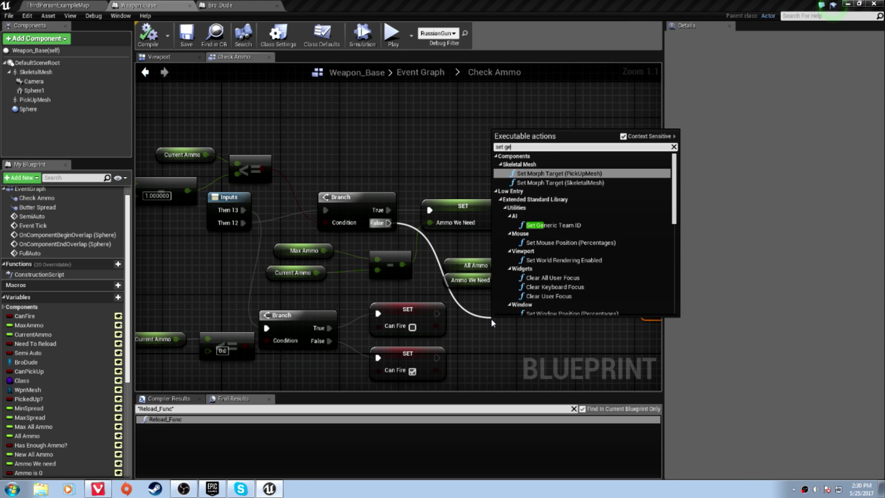
{"action": "key", "text": "BackSpace"}
{"action": "type", "text": "need t"}
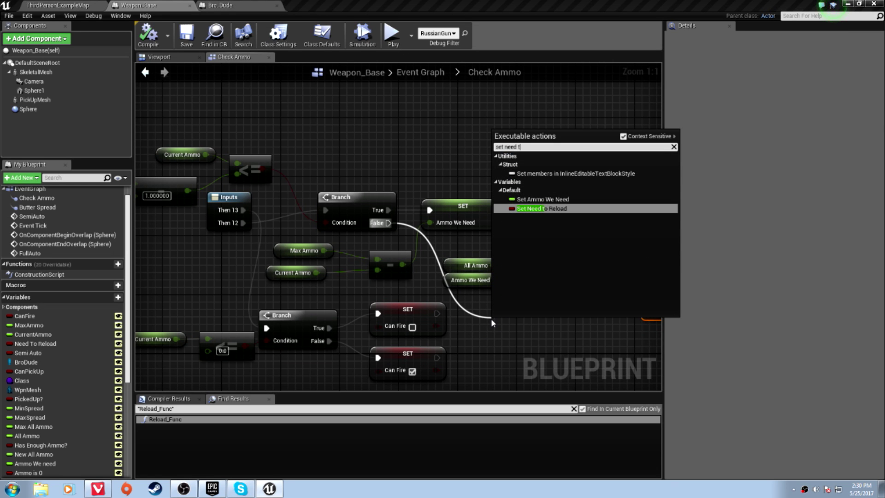
{"action": "key", "text": "Return"}
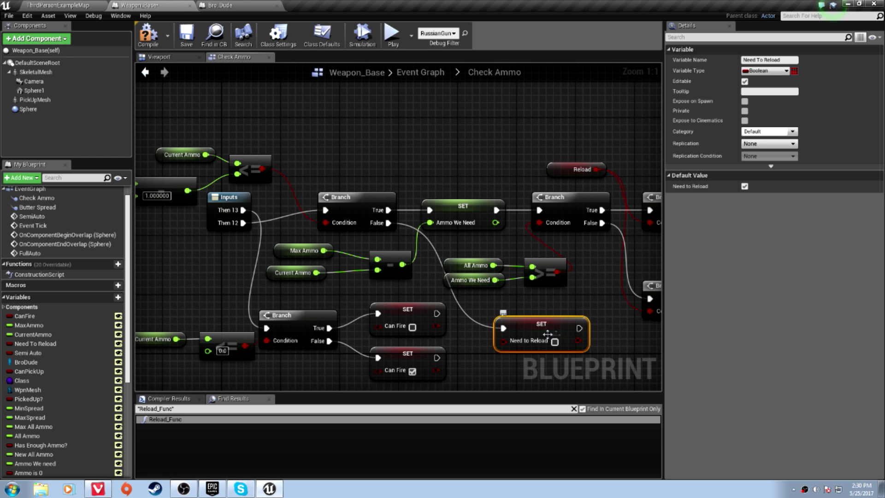
{"action": "left_click_drag", "start_coordinate": [532, 337], "coordinate": [525, 353]}
{"action": "left_click_drag", "start_coordinate": [463, 208], "coordinate": [485, 207]}
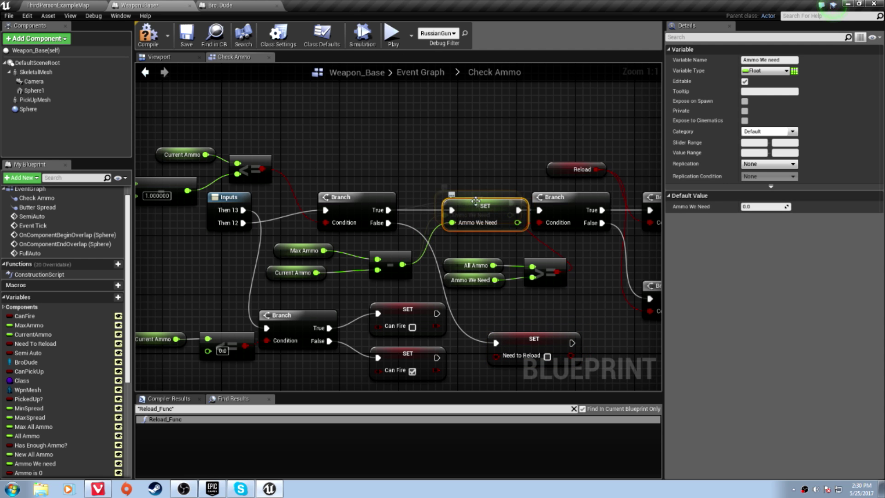
Add a checked Set Need to Reload on the True path, feeding Set Ammo We Need
{"action": "left_click_drag", "start_coordinate": [153, 119], "coordinate": [366, 228]}
{"action": "right_click_drag", "start_coordinate": [309, 224], "coordinate": [367, 228]}
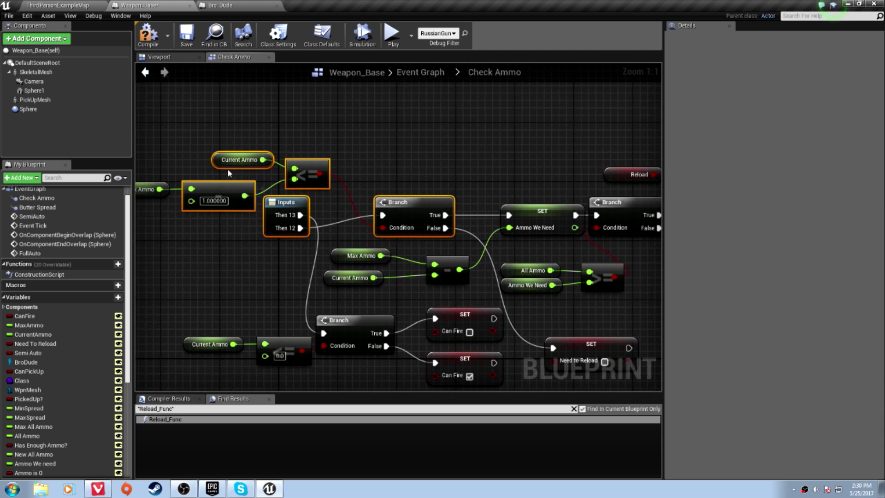
{"action": "left_click_drag", "start_coordinate": [293, 206], "coordinate": [202, 209]}
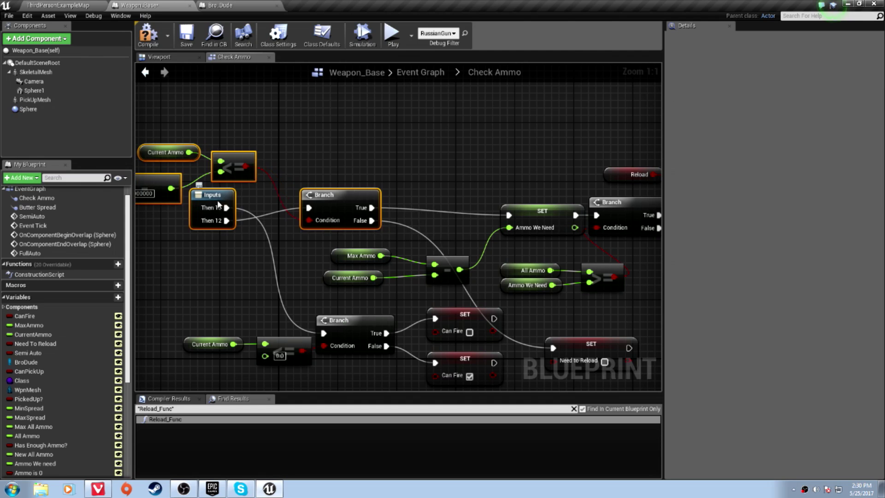
{"action": "left_click_drag", "start_coordinate": [349, 215], "coordinate": [386, 216]}
{"action": "type", "text": "need to"}
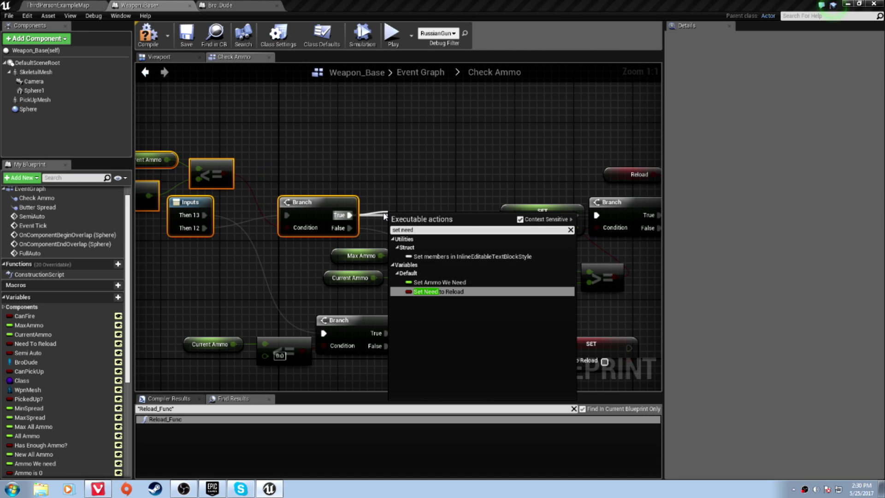
{"action": "key", "text": "Return"}
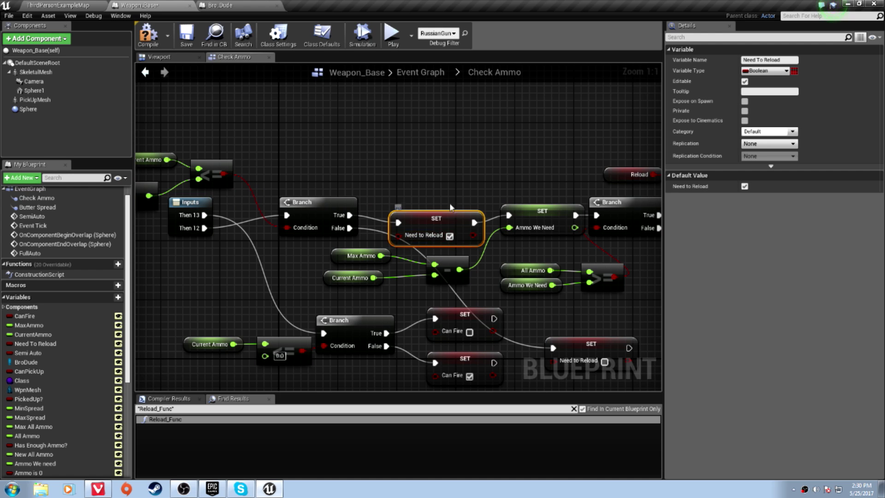
{"action": "mouse_move", "coordinate": [443, 219]}
{"action": "left_mouse_down"}
{"action": "mouse_move", "coordinate": [434, 211]}
{"action": "mouse_move", "coordinate": [508, 214]}
{"action": "left_mouse_up"}
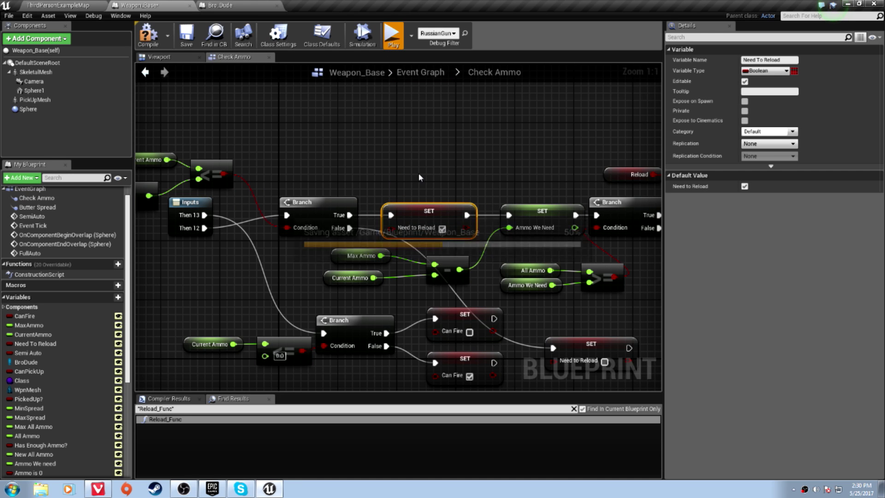
{"action": "left_click", "coordinate": [513, 274]}
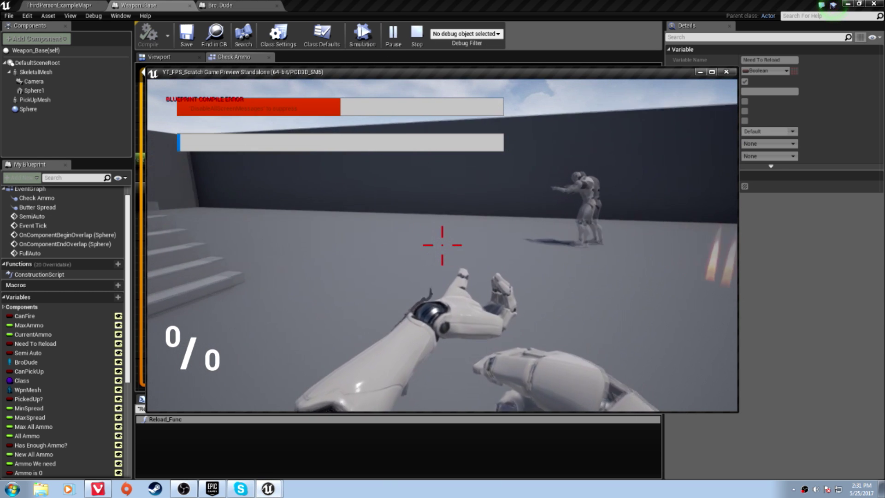
Pick up the rifle, reload, and fire bursts at the target mannequin
{"action": "key", "text": "w"}
{"action": "key", "text": "w"}
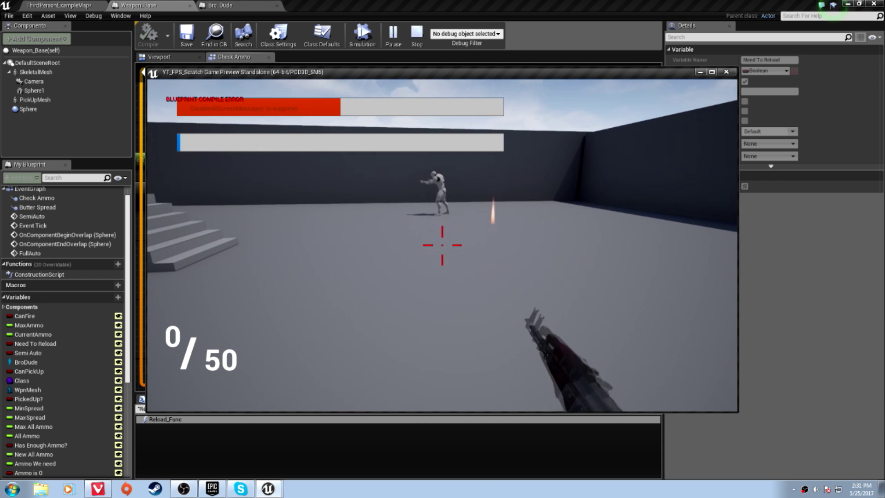
{"action": "key", "text": "r"}
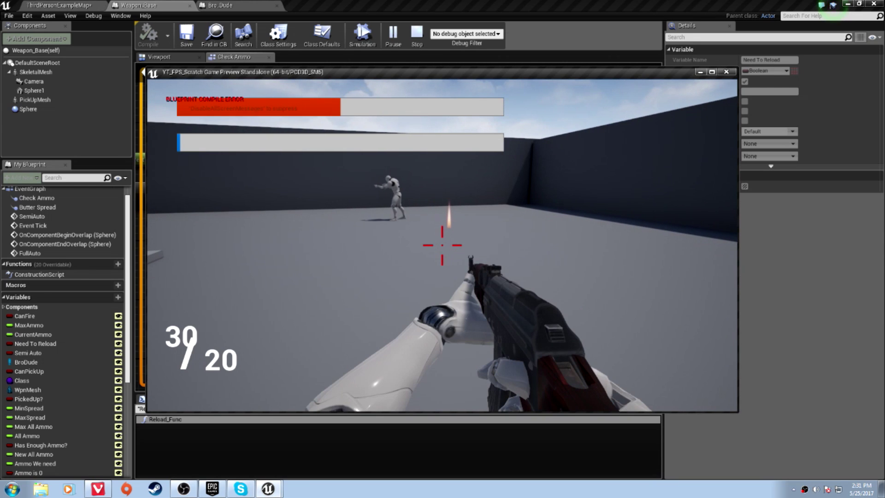
{"action": "left_click", "coordinate": [442, 246]}
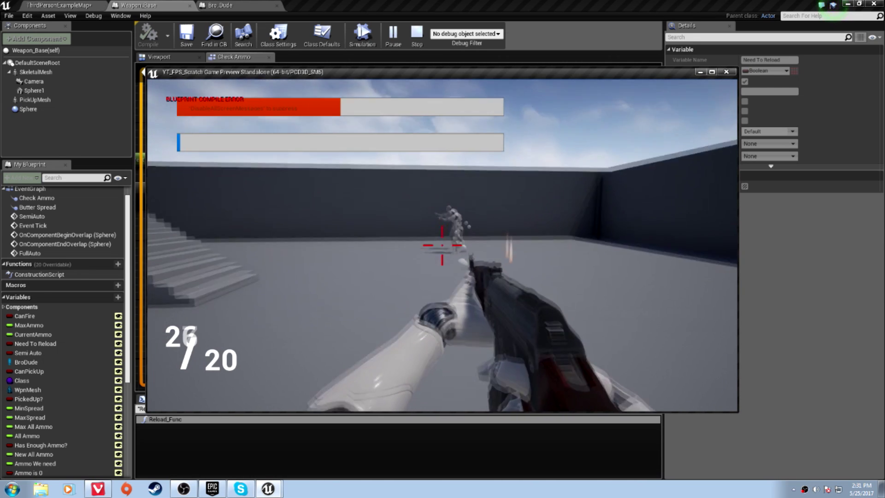
{"action": "left_click", "coordinate": [441, 245]}
{"action": "left_click_drag", "start_coordinate": [442, 246], "coordinate": [441, 245]}
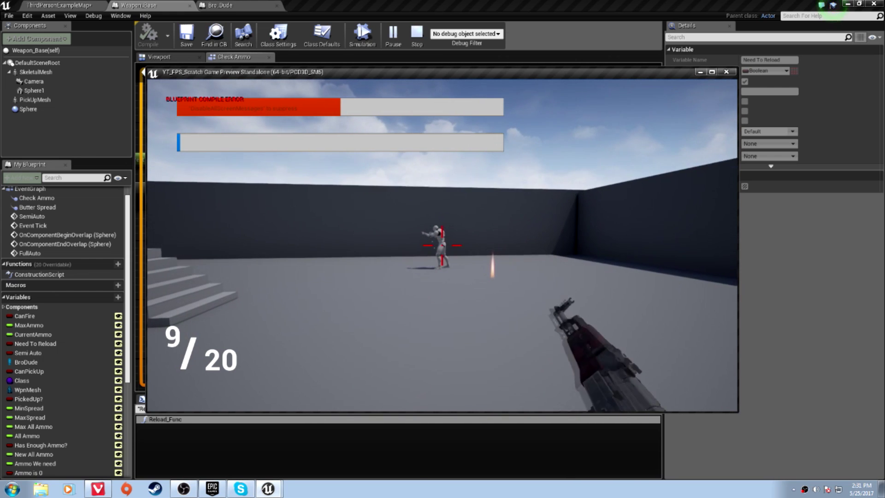
{"action": "key", "text": "r"}
{"action": "left_click_drag", "start_coordinate": [442, 245], "coordinate": [442, 245]}
Collect more ammo, reload from reserve, fire again, and end the play test
{"action": "key", "text": "w"}
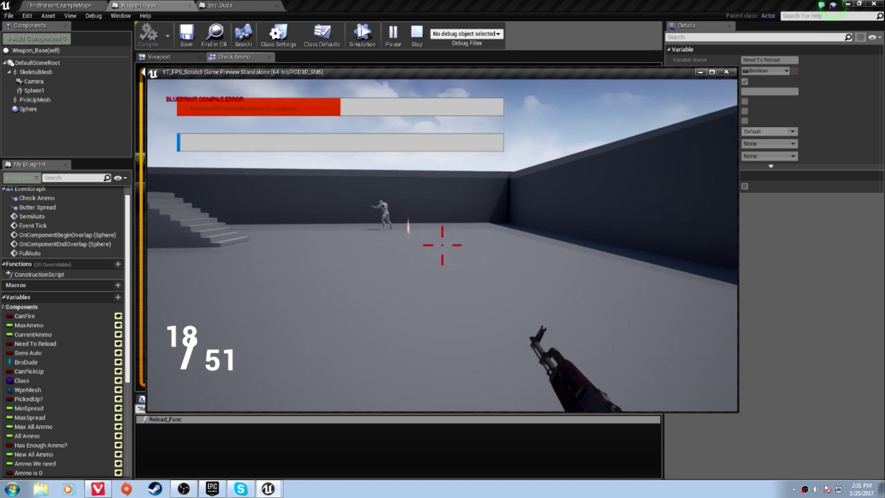
{"action": "key", "text": "r"}
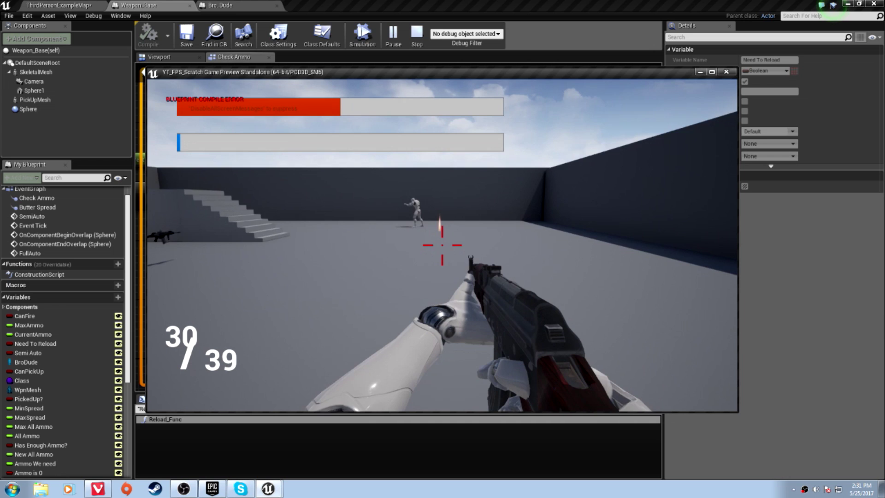
{"action": "left_click_drag", "start_coordinate": [441, 246], "coordinate": [442, 246]}
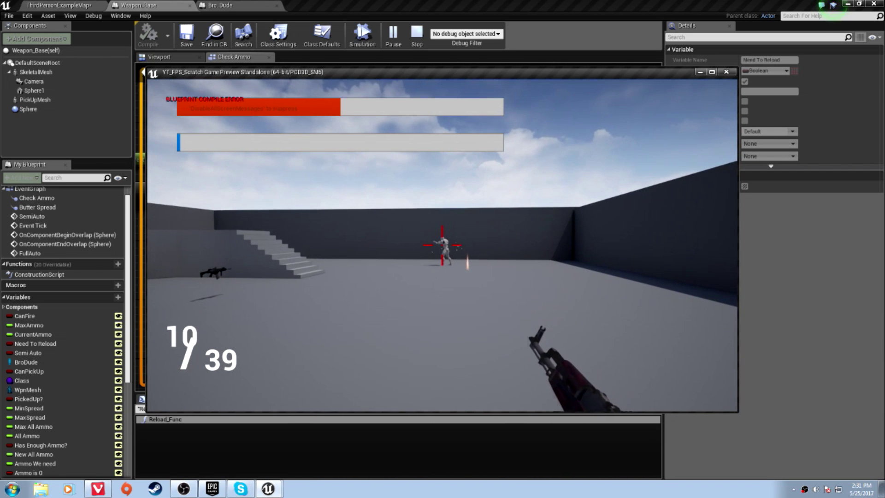
{"action": "right_click", "coordinate": [442, 245]}
{"action": "key", "text": "r"}
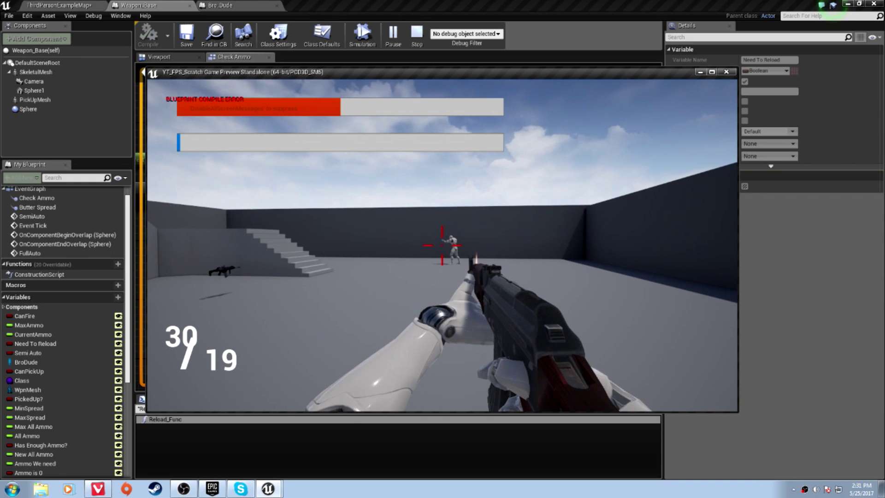
{"action": "left_click_drag", "start_coordinate": [442, 246], "coordinate": [442, 245]}
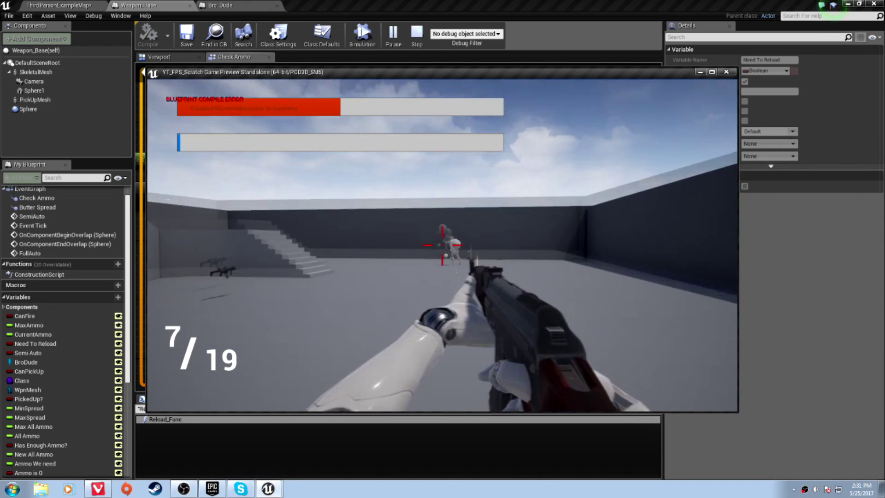
{"action": "key", "text": "Escape"}
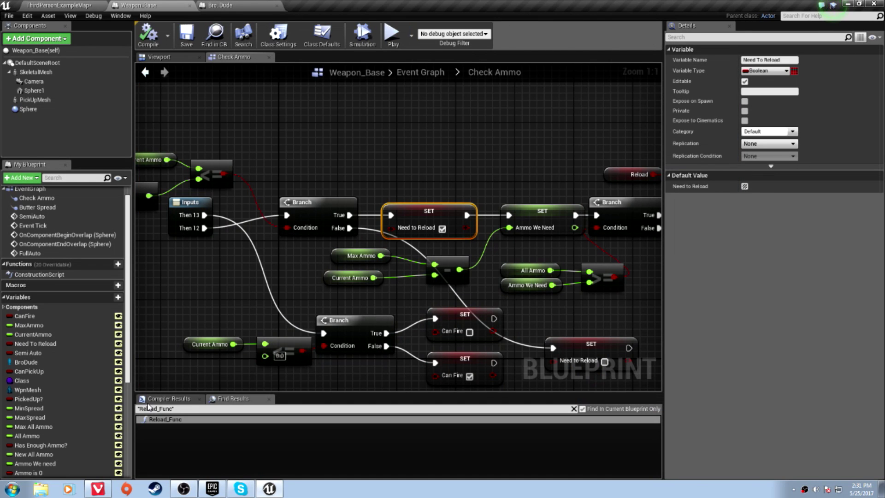